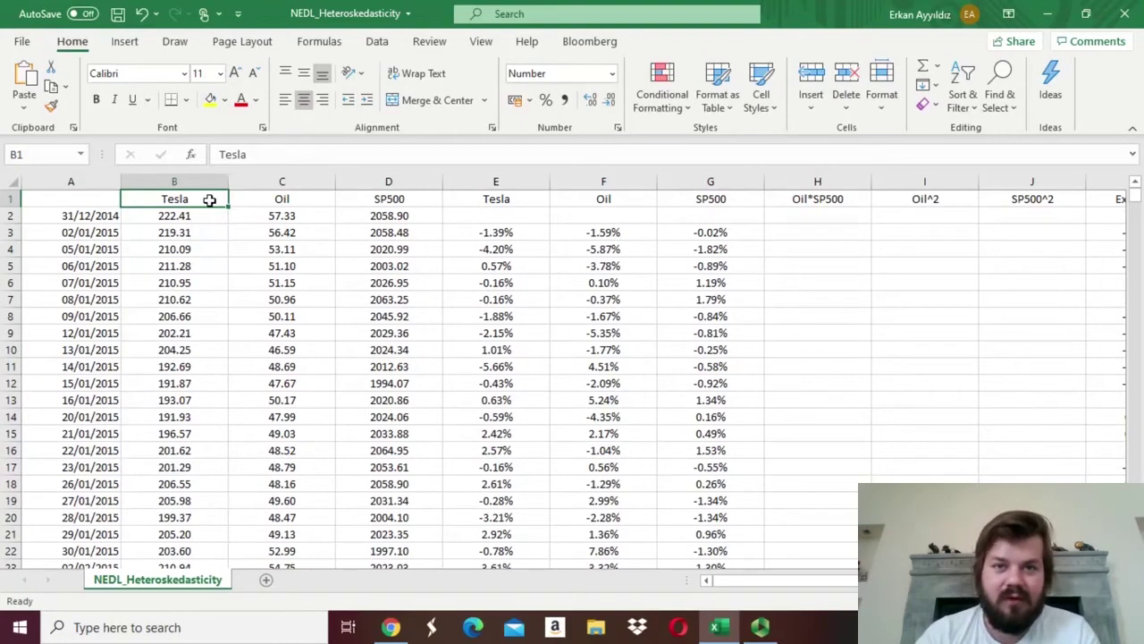
- Review the Breusch-Pagan LINEST output, including its coefficients, standard errors and SP500/Oil headers
{"action": "left_click", "coordinate": [493, 352]}
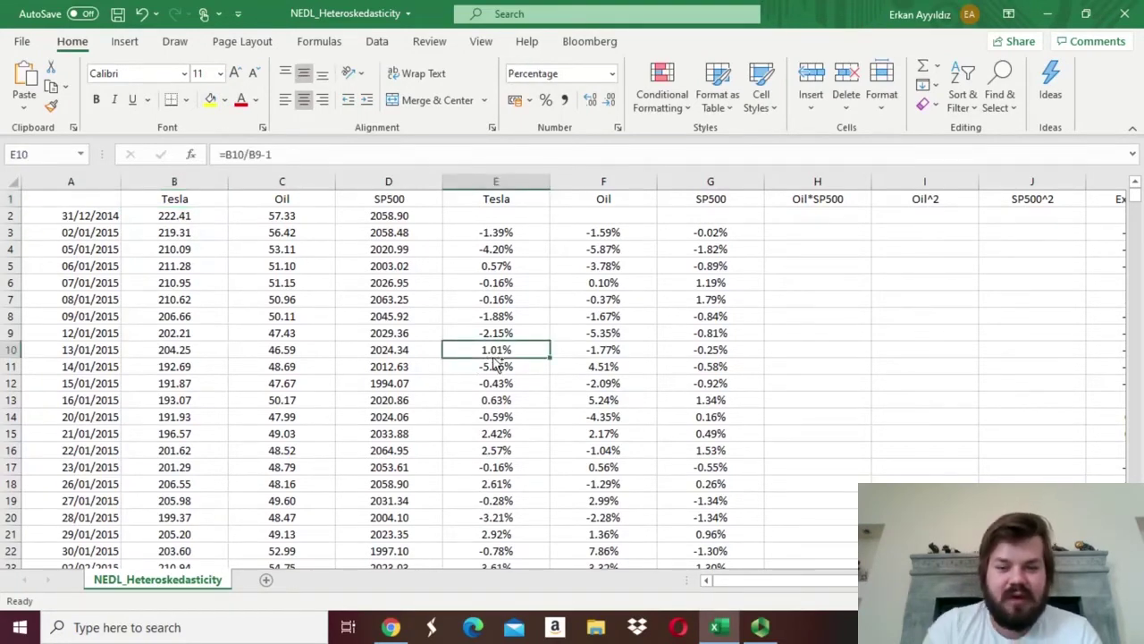
{"action": "key", "text": "ctrl+Down"}
{"action": "key", "text": "Down"}
{"action": "key", "text": "Down"}
{"action": "key", "text": "Down"}
{"action": "key", "text": "Down"}
{"action": "key", "text": "Down"}
{"action": "key", "text": "Down"}
{"action": "key", "text": "Down"}
{"action": "key", "text": "Down"}
{"action": "key", "text": "Down"}
{"action": "key", "text": "Down"}
{"action": "key", "text": "Down"}
{"action": "key", "text": "Down"}
{"action": "key", "text": "Down"}
{"action": "key", "text": "Down"}
{"action": "key", "text": "Down"}
{"action": "key", "text": "Down"}
{"action": "key", "text": "Down"}
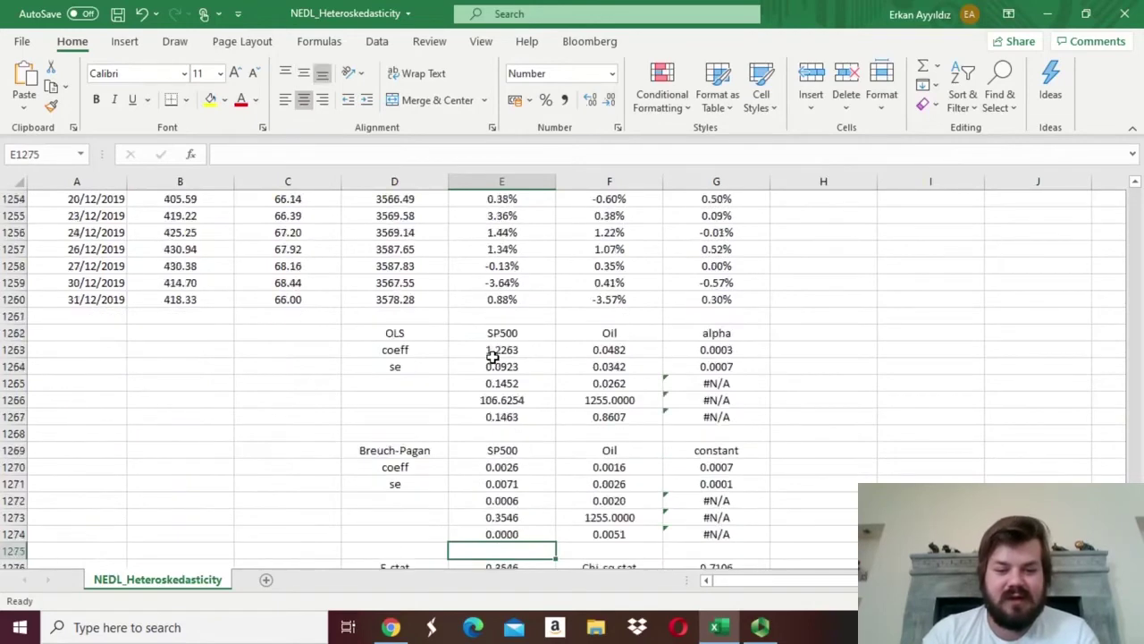
{"action": "left_click", "coordinate": [609, 451]}
{"action": "left_click", "coordinate": [716, 433]}
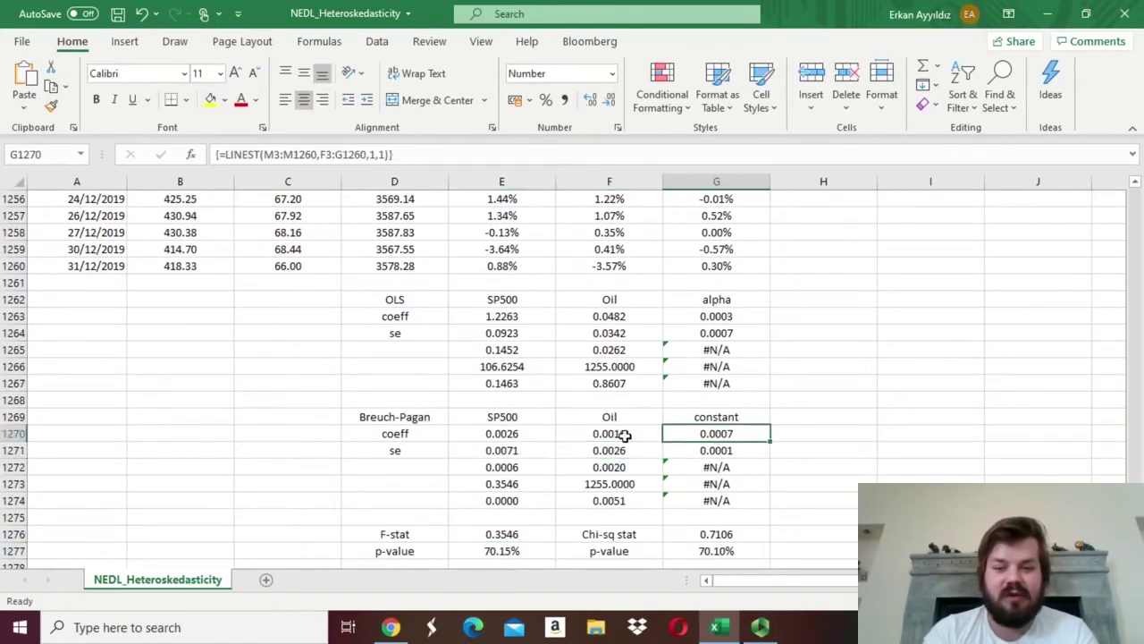
{"action": "left_click_drag", "start_coordinate": [501, 416], "coordinate": [609, 416]}
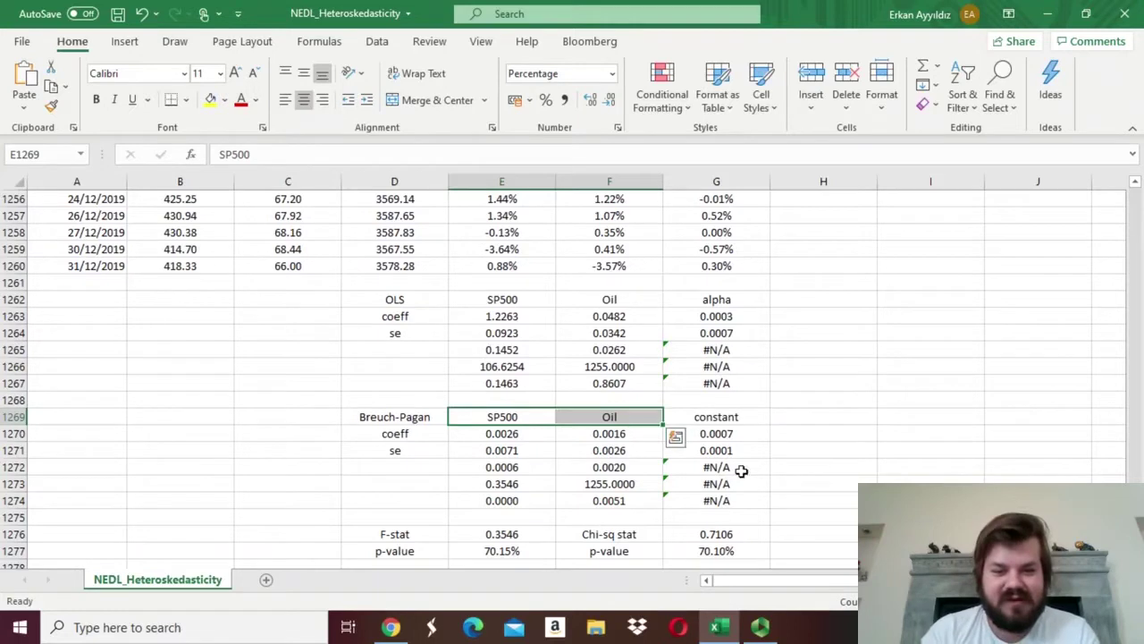
- Check the Breusch-Pagan F-stat, chi-square stat and their roughly 70% p-values
{"action": "left_click", "coordinate": [526, 534]}
{"action": "left_click", "coordinate": [727, 534]}
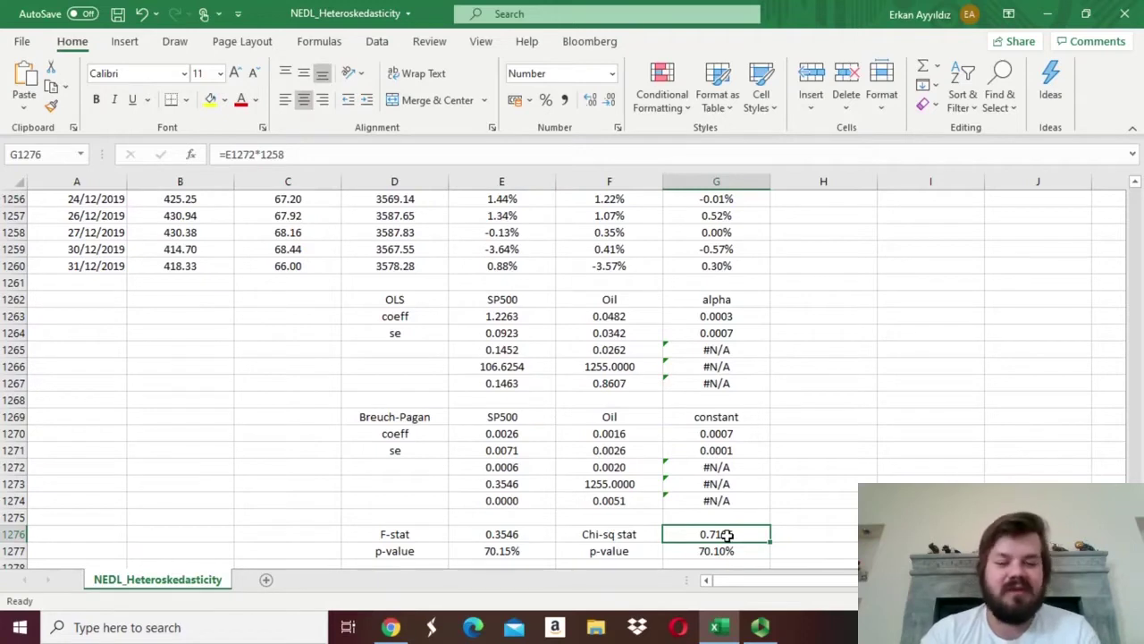
{"action": "left_click", "coordinate": [512, 548]}
{"action": "left_click", "coordinate": [721, 547]}
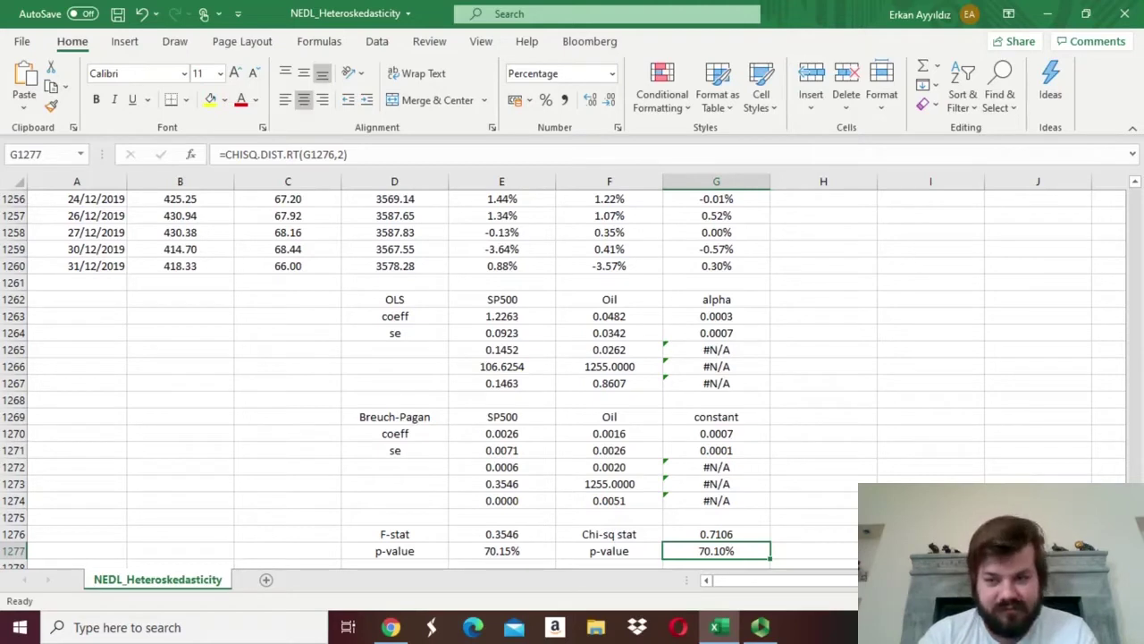
{"action": "key", "text": "Down"}
{"action": "key", "text": "Down"}
{"action": "key", "text": "Down"}
{"action": "key", "text": "Down"}
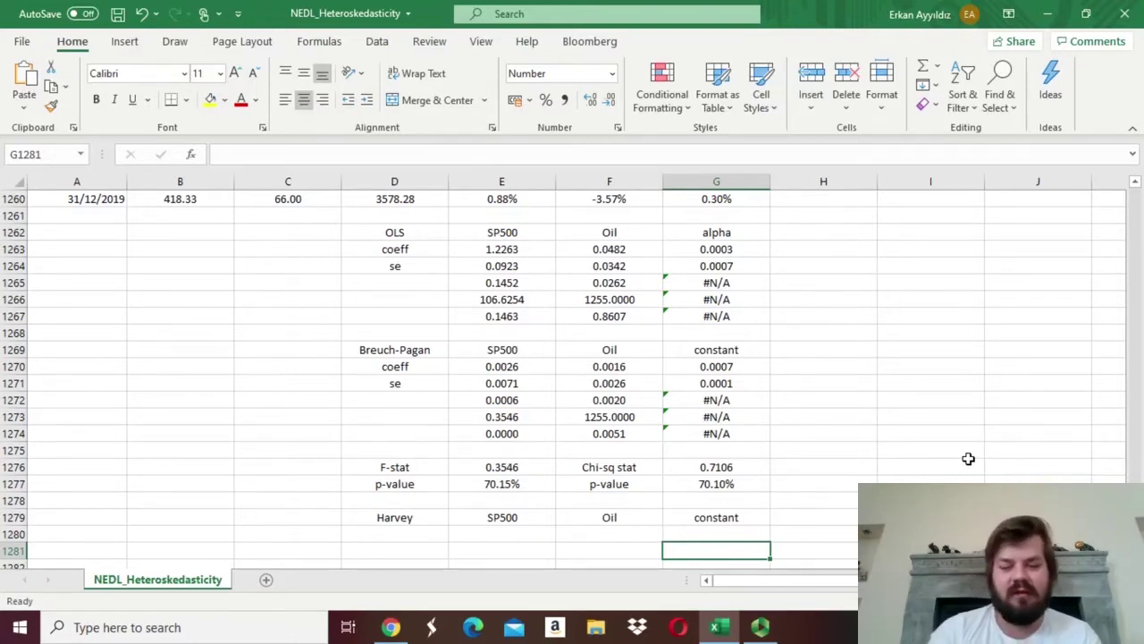
{"action": "key", "text": "Down"}
{"action": "key", "text": "Down"}
{"action": "key", "text": "Down"}
{"action": "key", "text": "Down"}
{"action": "key", "text": "Down"}
{"action": "key", "text": "Down"}
{"action": "key", "text": "Down"}
{"action": "key", "text": "Down"}
{"action": "key", "text": "Down"}
{"action": "key", "text": "Down"}
{"action": "key", "text": "Down"}
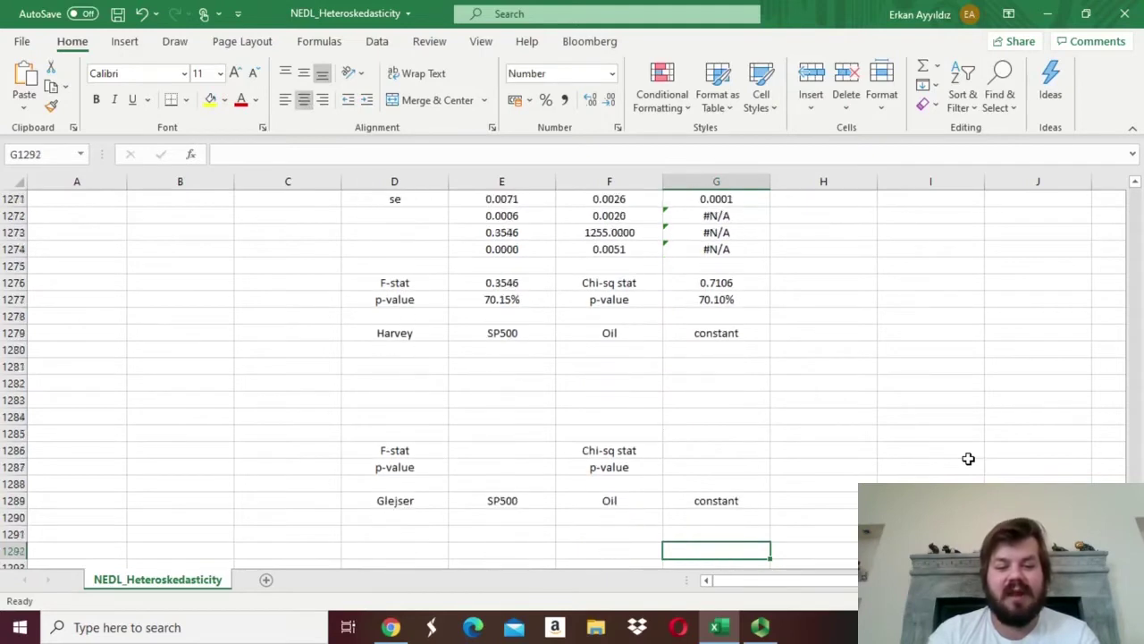
{"action": "key", "text": "Down"}
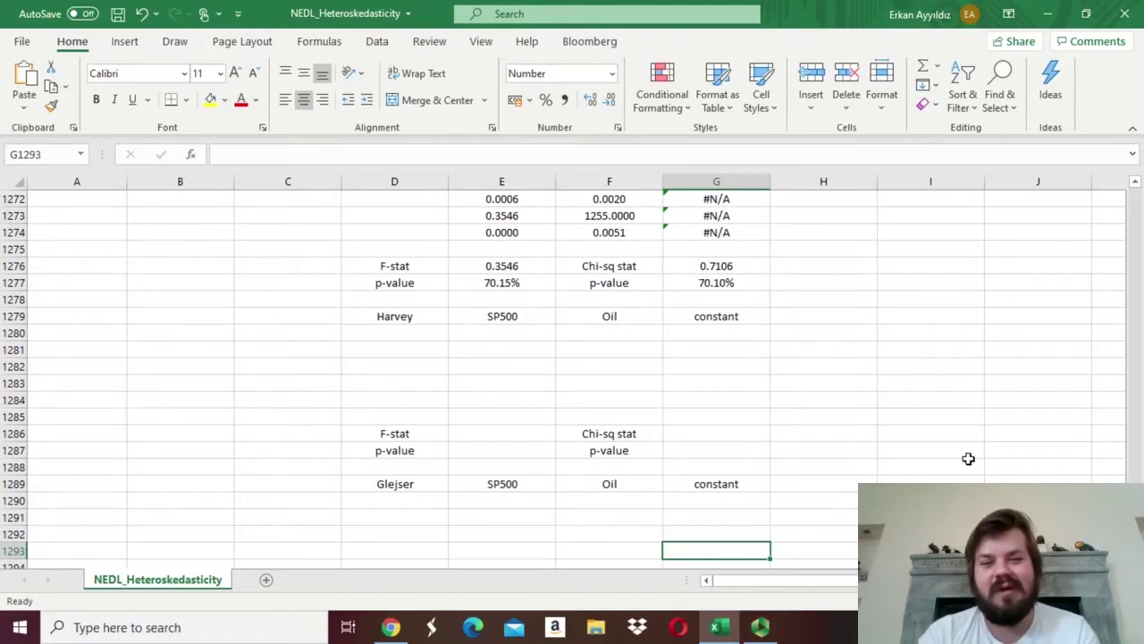
{"action": "left_click", "coordinate": [1041, 413]}
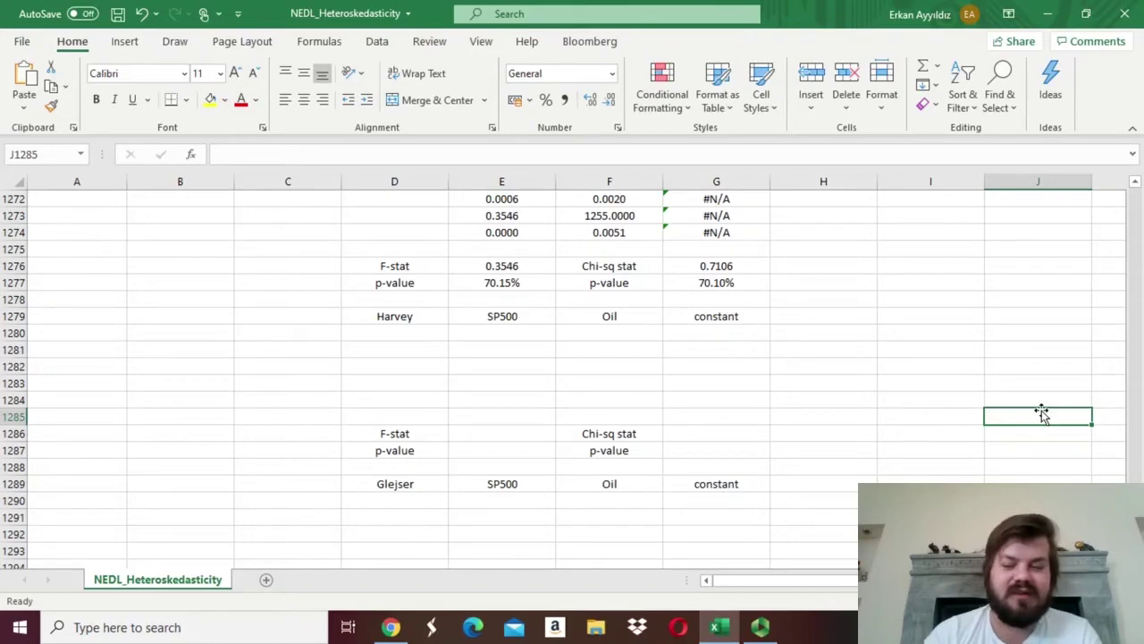
- Enter =LN(M3) in N3 and fill it down the column (-8.65, -8.13, -8.02…)
{"action": "key", "text": "ctrl+Up"}
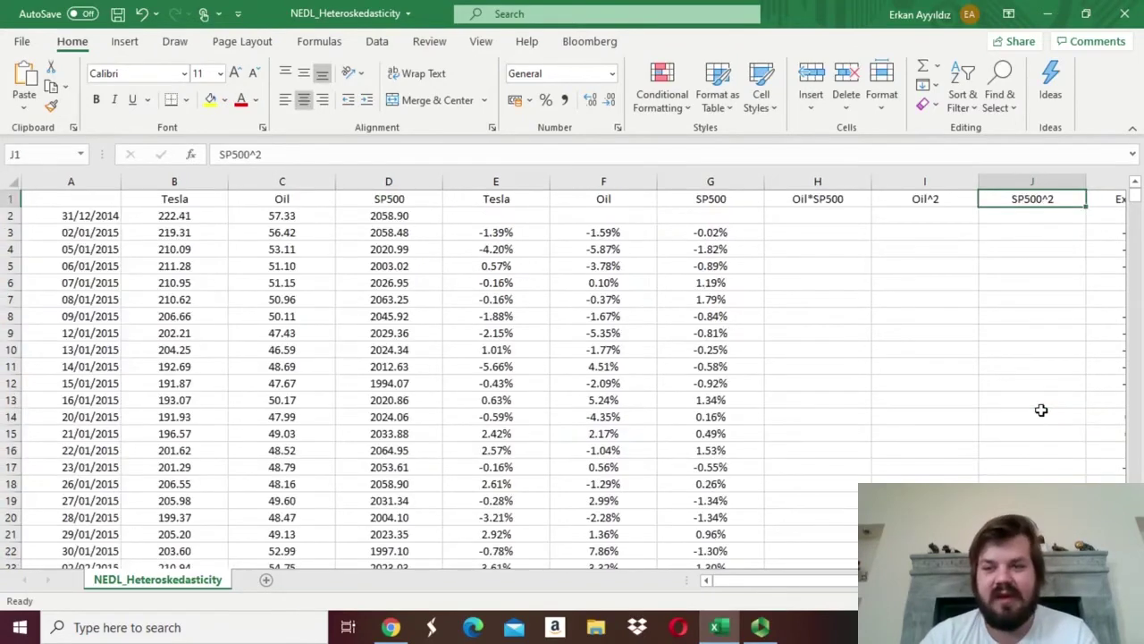
{"action": "key", "text": "Right"}
{"action": "key", "text": "Right"}
{"action": "key", "text": "Right"}
{"action": "key", "text": "Right"}
{"action": "key", "text": "Right"}
{"action": "key", "text": "Right"}
{"action": "key", "text": "Right"}
{"action": "key", "text": "Left"}
{"action": "key", "text": "Left"}
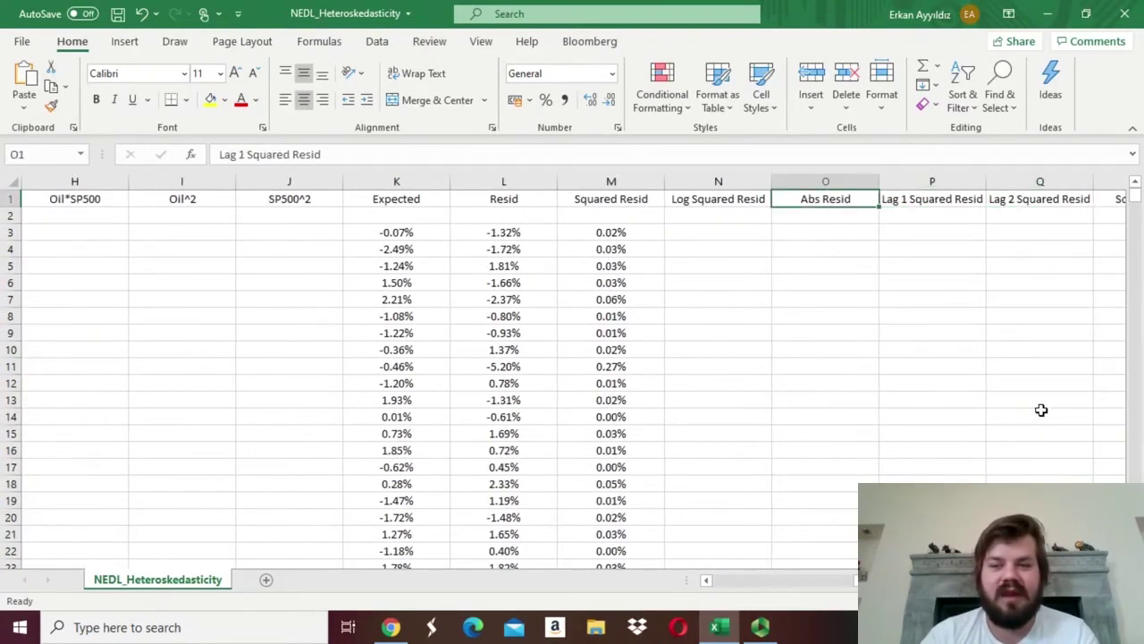
{"action": "key", "text": "Left"}
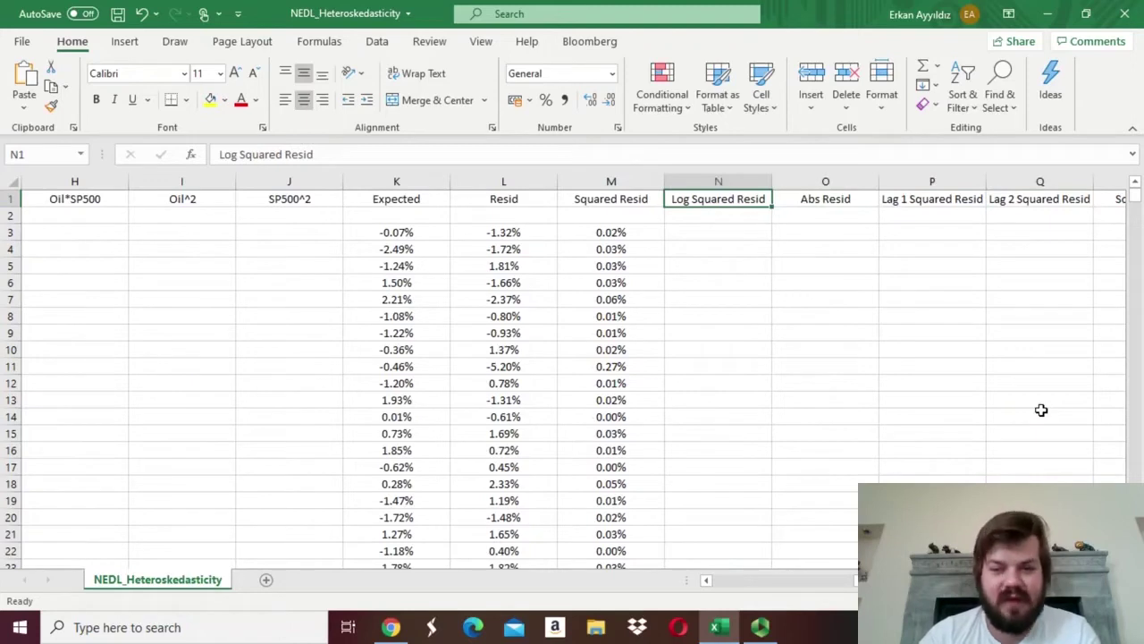
{"action": "key", "text": "Down"}
{"action": "key", "text": "Down"}
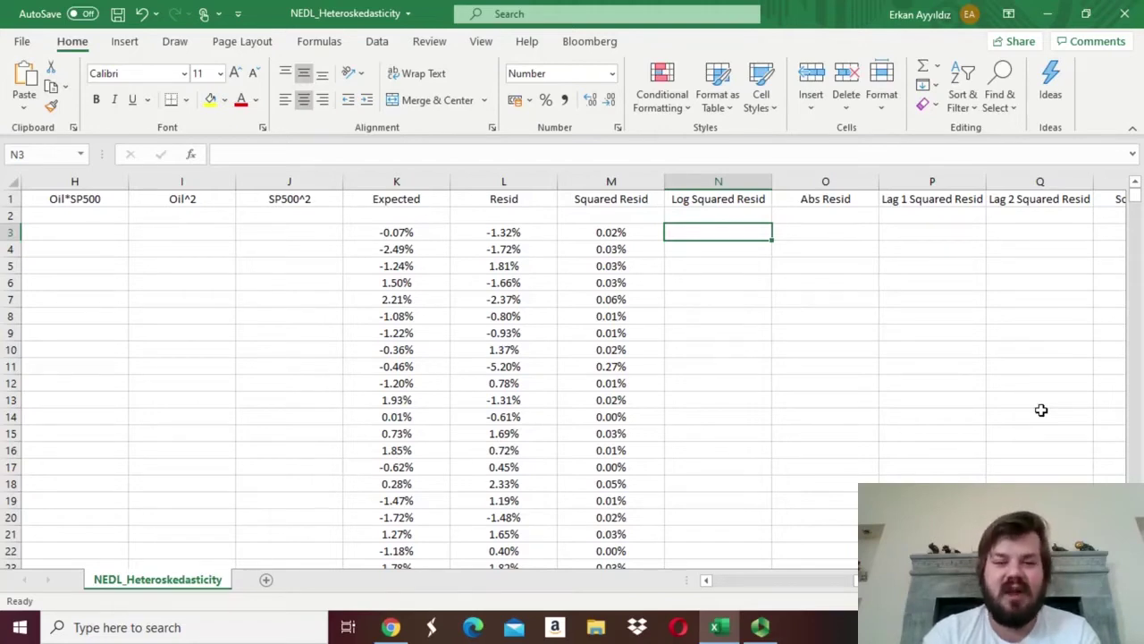
{"action": "type", "text": "=LN("}
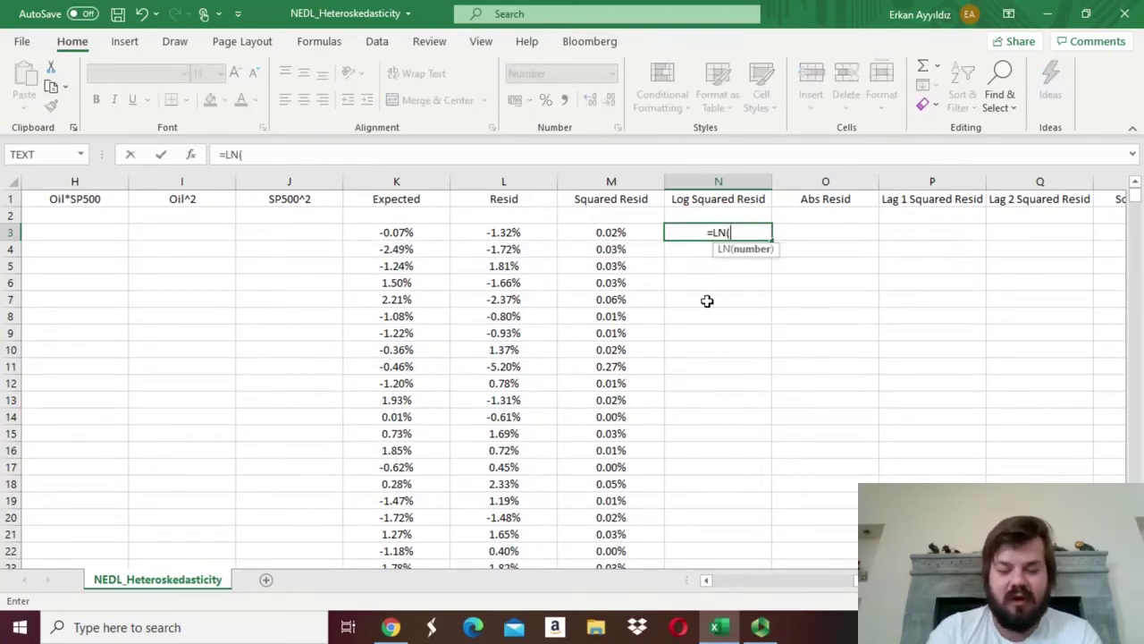
{"action": "left_click", "coordinate": [621, 231]}
{"action": "type", "text": ")"}
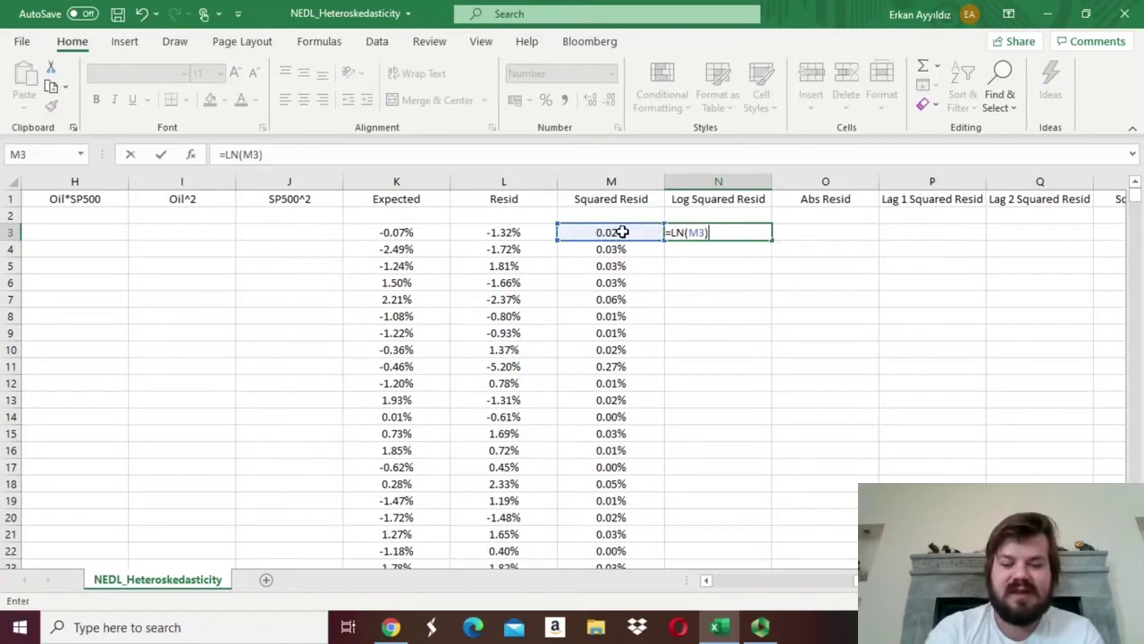
{"action": "key", "text": "Return"}
{"action": "left_click", "coordinate": [707, 232]}
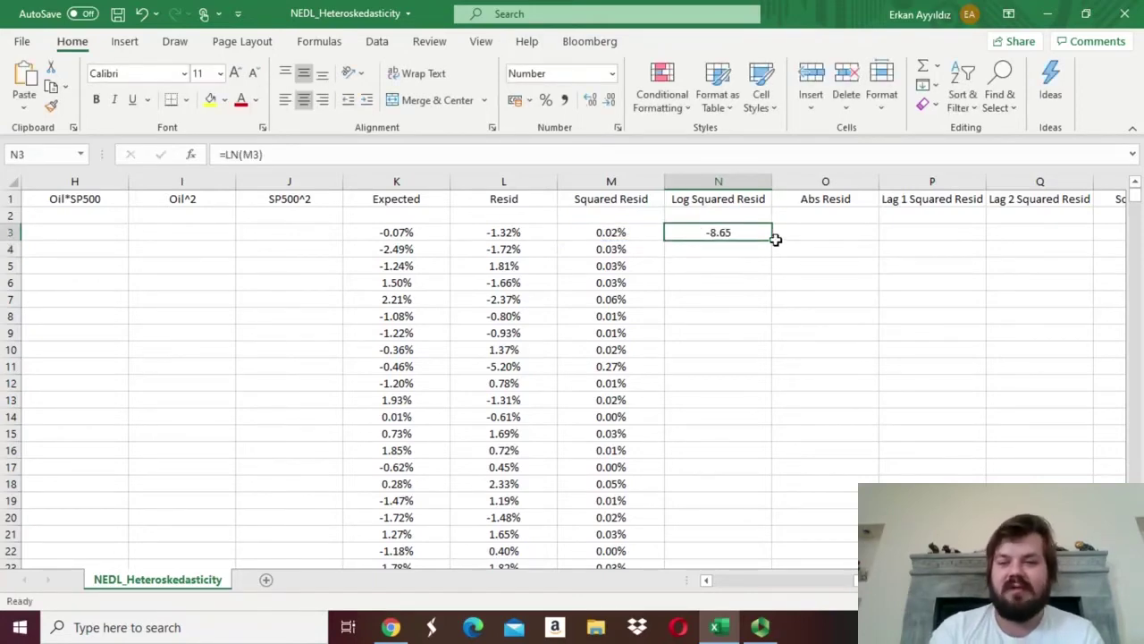
{"action": "double_click", "coordinate": [772, 239]}
{"action": "left_click", "coordinate": [710, 247]}
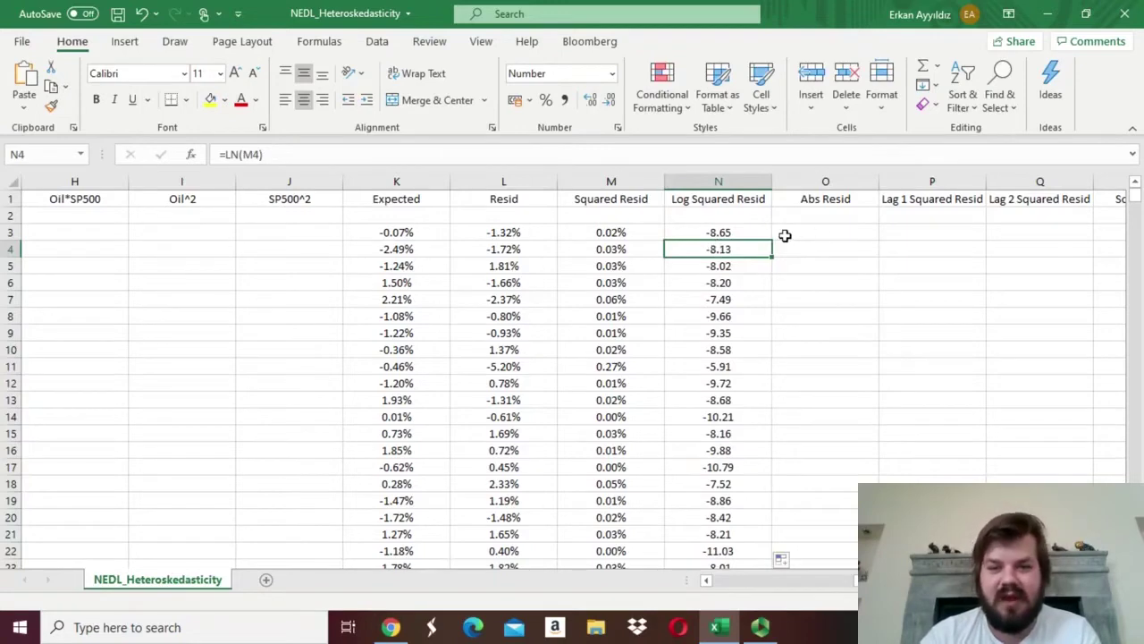
- Enter =ABS(L3) in O3 and fill it down to row 1260 (1.32%, 1.72%, 1.81%…)
{"action": "left_click", "coordinate": [823, 231]}
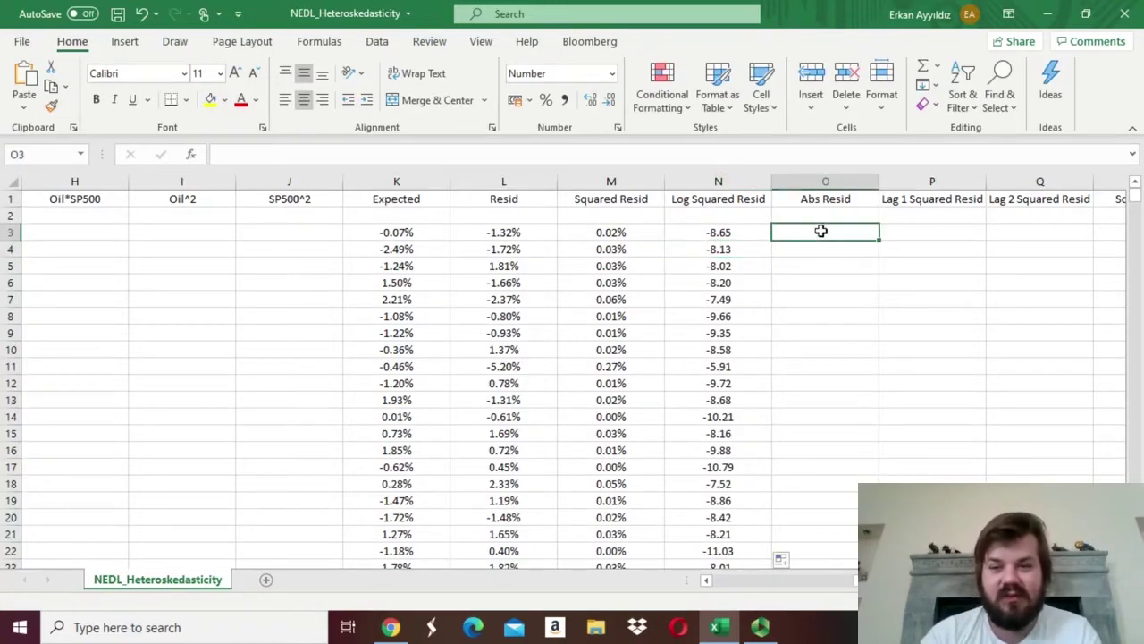
{"action": "type", "text": "=ABS("}
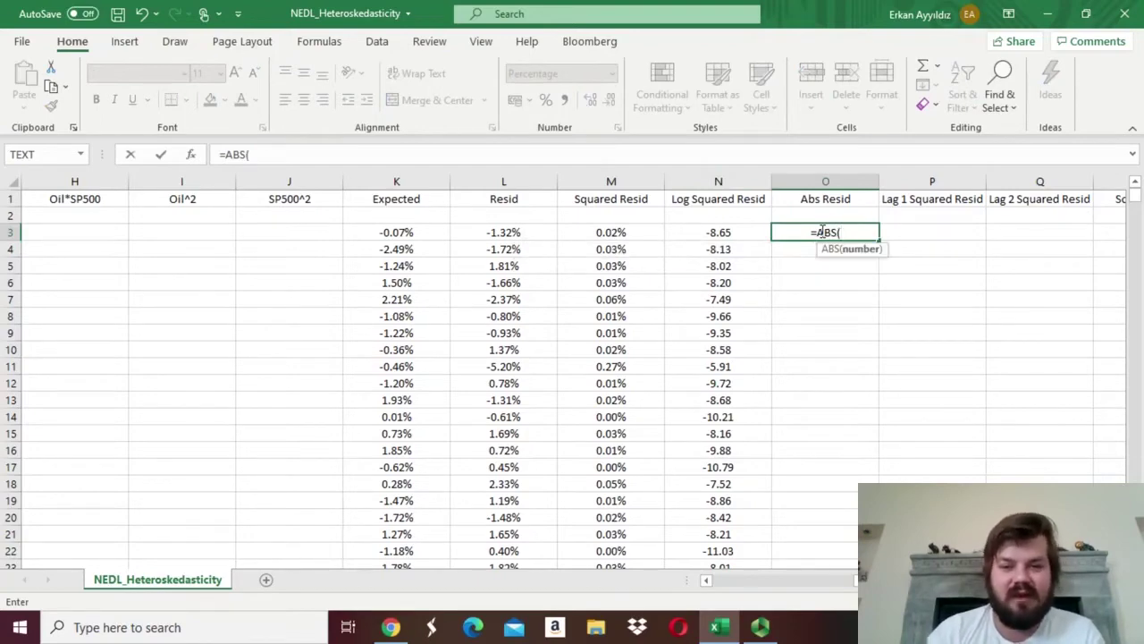
{"action": "left_click", "coordinate": [497, 231]}
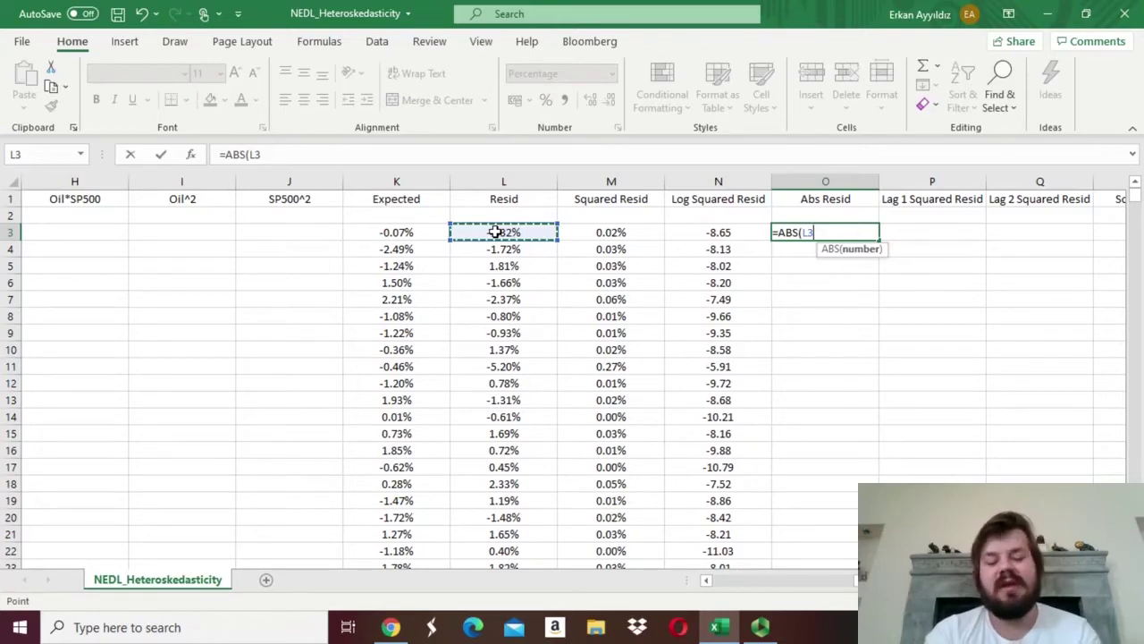
{"action": "type", "text": ")"}
{"action": "key", "text": "Return"}
{"action": "key", "text": "Up"}
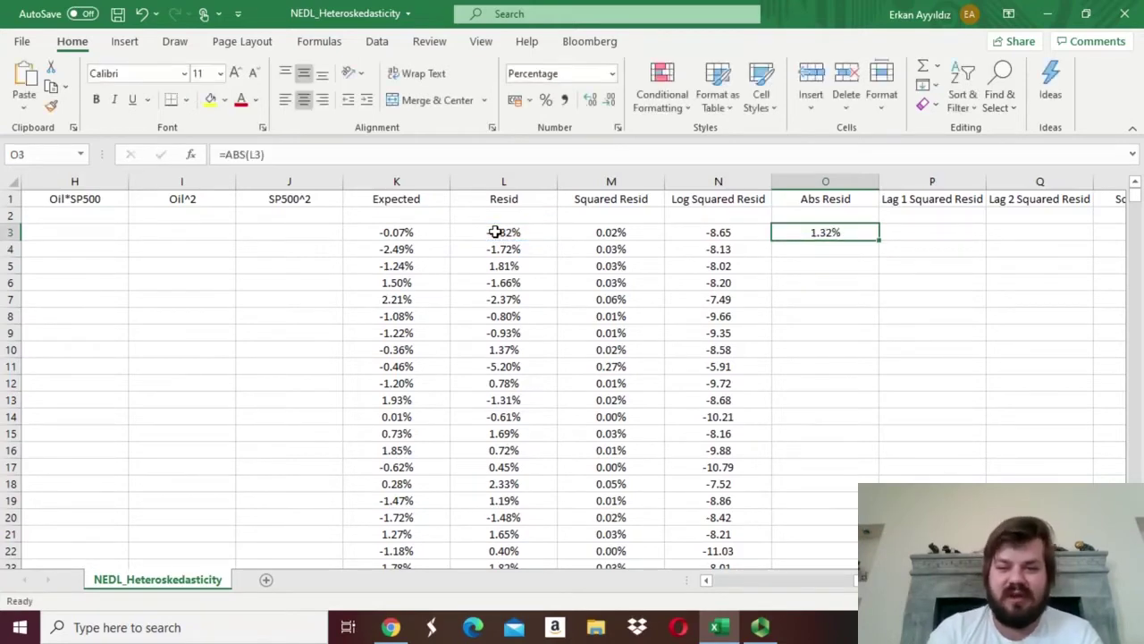
{"action": "double_click", "coordinate": [880, 243]}
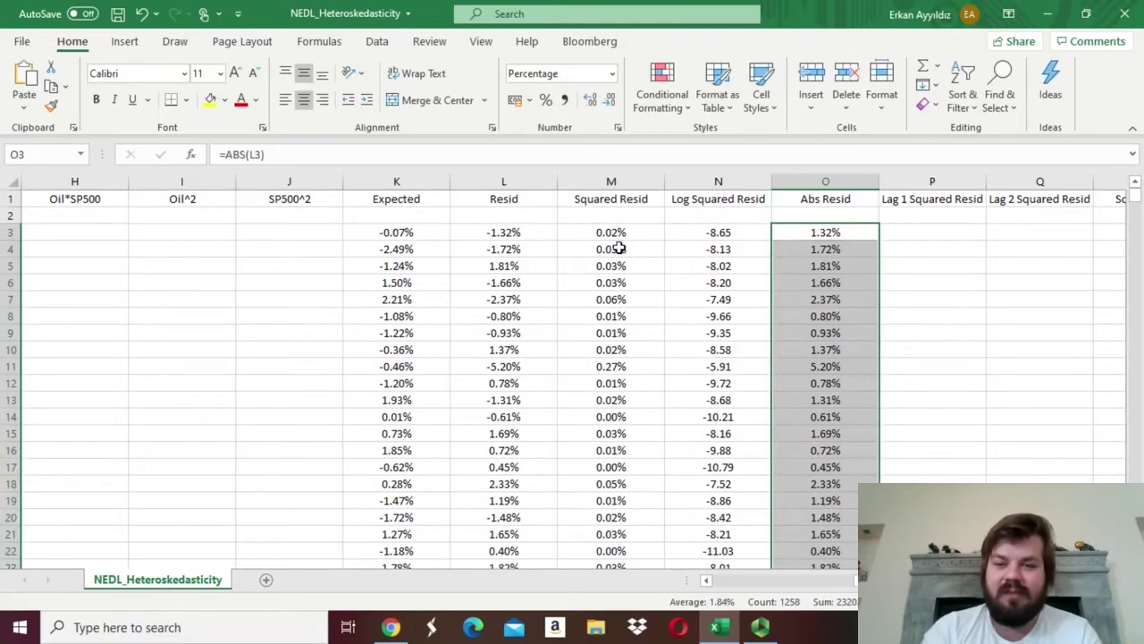
{"action": "left_click", "coordinate": [457, 266]}
{"action": "key", "text": "ctrl+Down"}
{"action": "key", "text": "Down"}
{"action": "key", "text": "Down"}
{"action": "key", "text": "Down"}
{"action": "key", "text": "Down"}
{"action": "key", "text": "Down"}
{"action": "key", "text": "Down"}
{"action": "key", "text": "Down"}
{"action": "key", "text": "Down"}
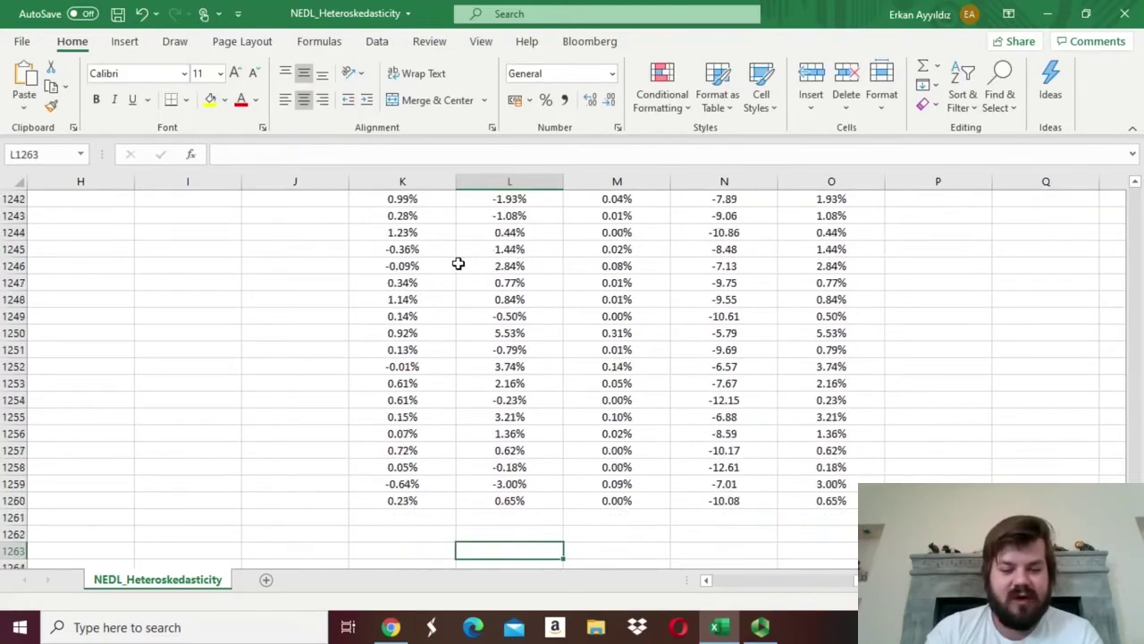
- Select the 5-by-3 Harvey output block and start LINEST with Log Squared Resid N3:N1260
{"action": "key", "text": "Left"}
{"action": "key", "text": "Left"}
{"action": "key", "text": "Left"}
{"action": "key", "text": "Left"}
{"action": "key", "text": "Left"}
{"action": "key", "text": "Left"}
{"action": "key", "text": "Left"}
{"action": "key", "text": "Left"}
{"action": "key", "text": "Left"}
{"action": "key", "text": "Left"}
{"action": "key", "text": "Left"}
{"action": "key", "text": "Right"}
{"action": "key", "text": "Right"}
{"action": "key", "text": "Right"}
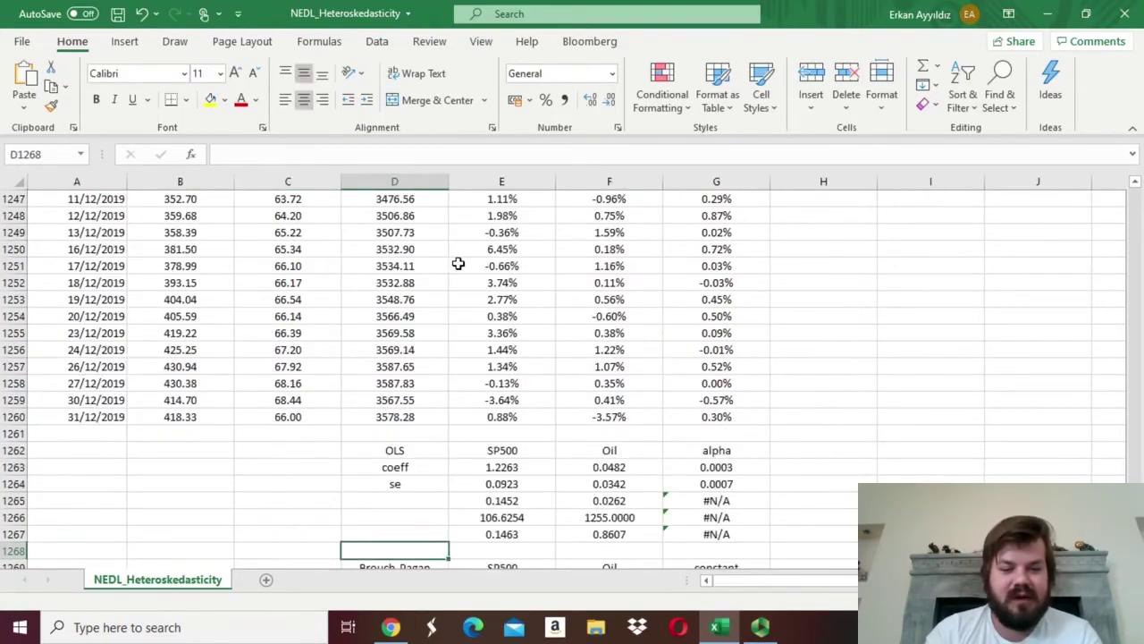
{"action": "key", "text": "Down"}
{"action": "key", "text": "Down"}
{"action": "key", "text": "Down"}
{"action": "key", "text": "Down"}
{"action": "key", "text": "Down"}
{"action": "key", "text": "Down"}
{"action": "key", "text": "Down"}
{"action": "key", "text": "Down"}
{"action": "key", "text": "Down"}
{"action": "key", "text": "Down"}
{"action": "key", "text": "Down"}
{"action": "key", "text": "Down"}
{"action": "key", "text": "Down"}
{"action": "key", "text": "Down"}
{"action": "key", "text": "Down"}
{"action": "key", "text": "Down"}
{"action": "key", "text": "Down"}
{"action": "key", "text": "Down"}
{"action": "key", "text": "Down"}
{"action": "key", "text": "Down"}
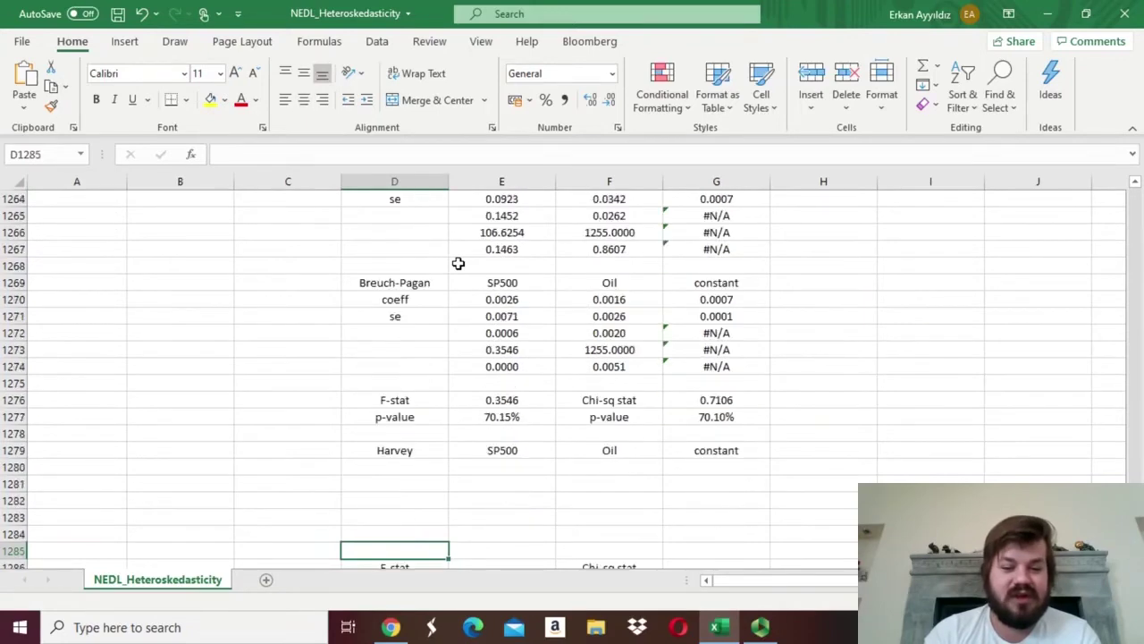
{"action": "left_click_drag", "start_coordinate": [502, 416], "coordinate": [613, 449]}
{"action": "left_click_drag", "start_coordinate": [716, 483], "coordinate": [728, 483]}
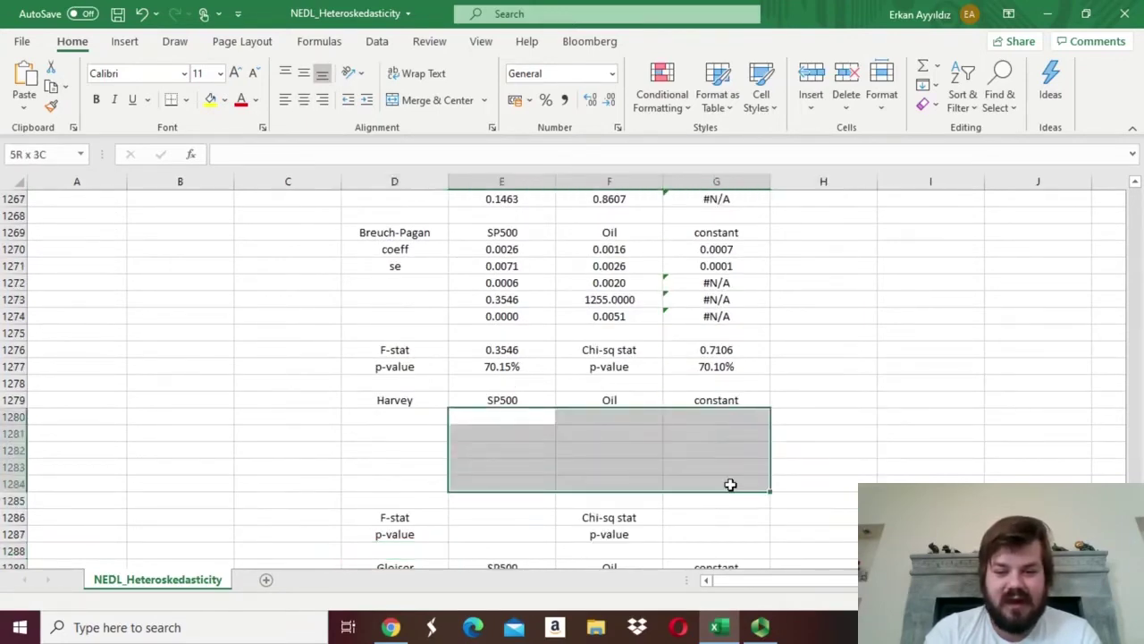
{"action": "left_click", "coordinate": [253, 151]}
{"action": "type", "text": "=LINEST("}
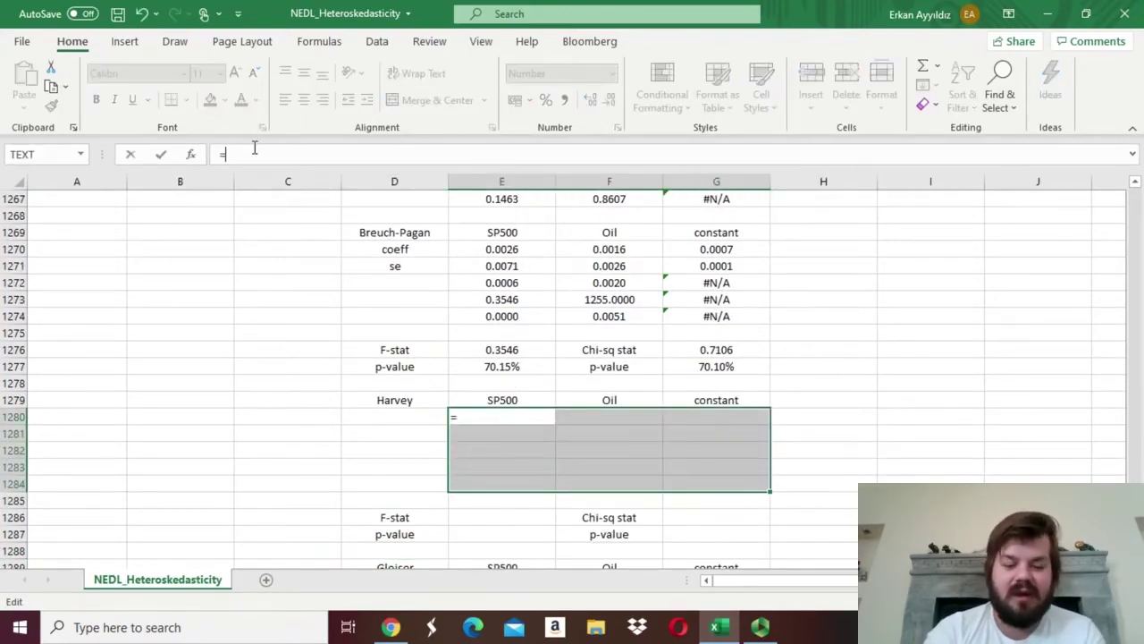
{"action": "left_click", "coordinate": [1073, 335]}
{"action": "key", "text": "ctrl+Up"}
{"action": "key", "text": "Right"}
{"action": "key", "text": "Right"}
{"action": "key", "text": "Right"}
{"action": "key", "text": "Right"}
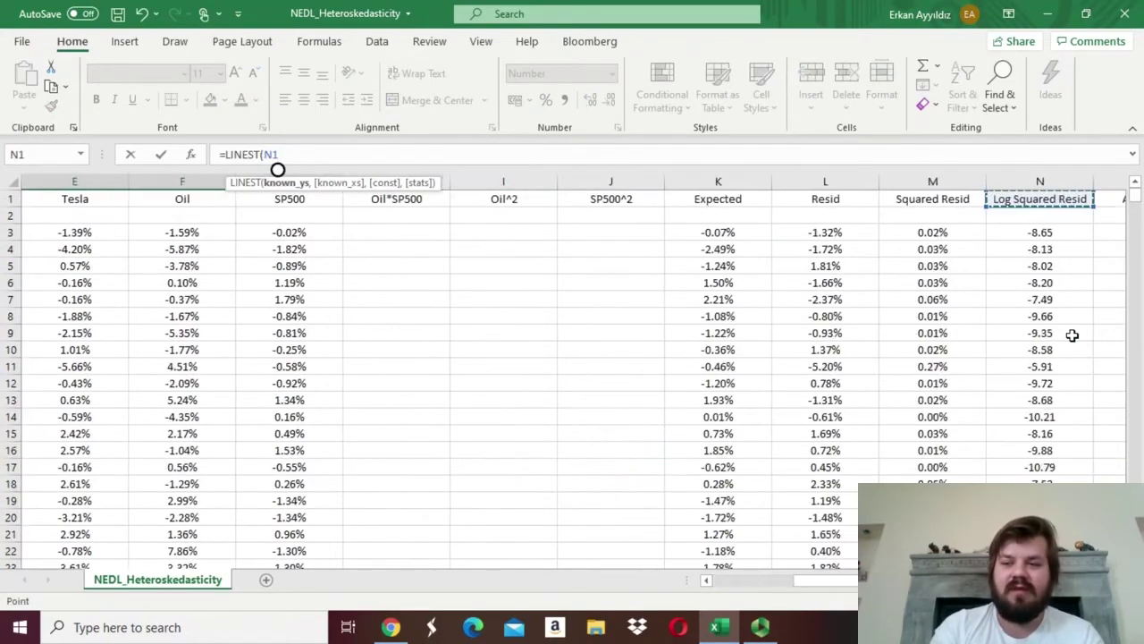
{"action": "key", "text": "Left"}
{"action": "key", "text": "Down"}
{"action": "key", "text": "Down"}
{"action": "key", "text": "Right"}
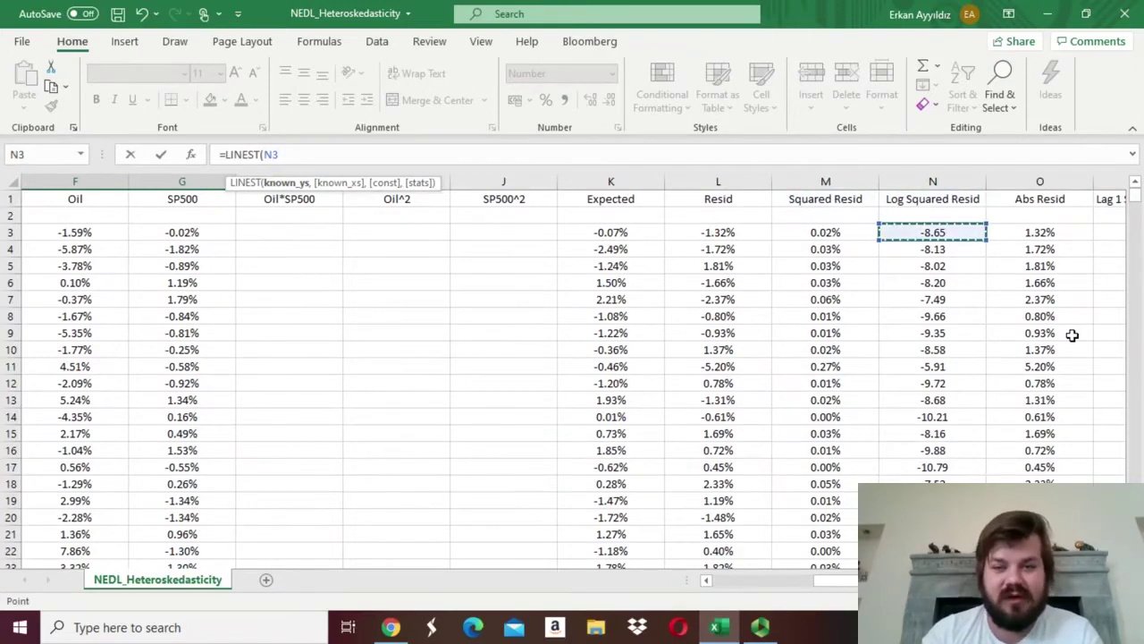
{"action": "key", "text": "ctrl+shift+Down"}
- Add Oil and SP500 regressors F3:G1260 with constant and stats, committing the Harvey LINEST
{"action": "type", "text": ","}
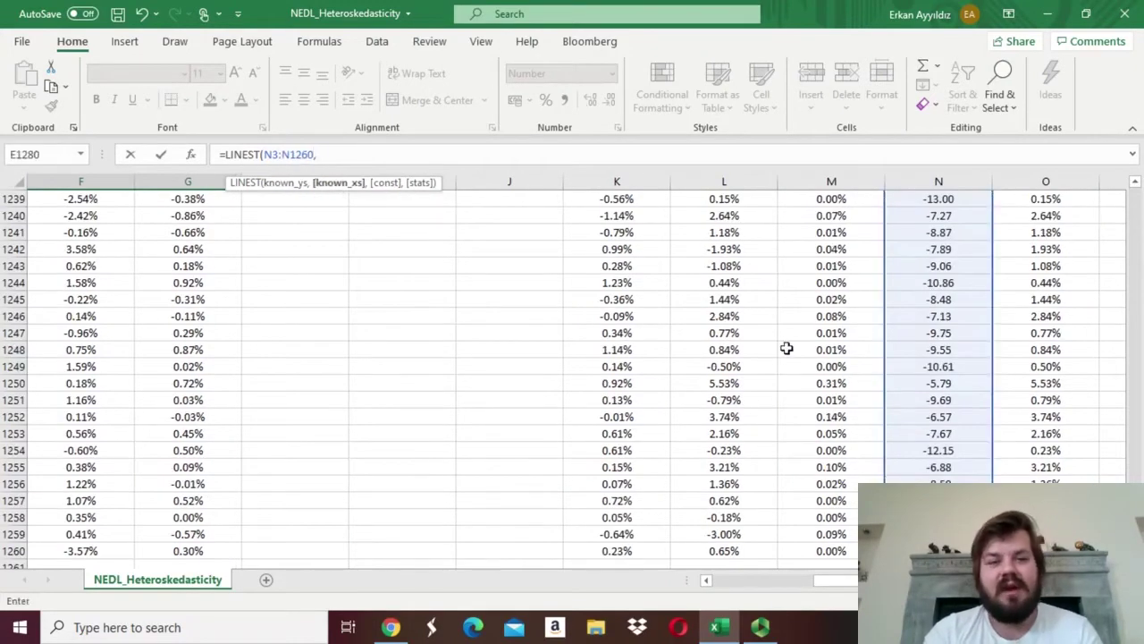
{"action": "left_click", "coordinate": [277, 315]}
{"action": "key", "text": "ctrl+Up"}
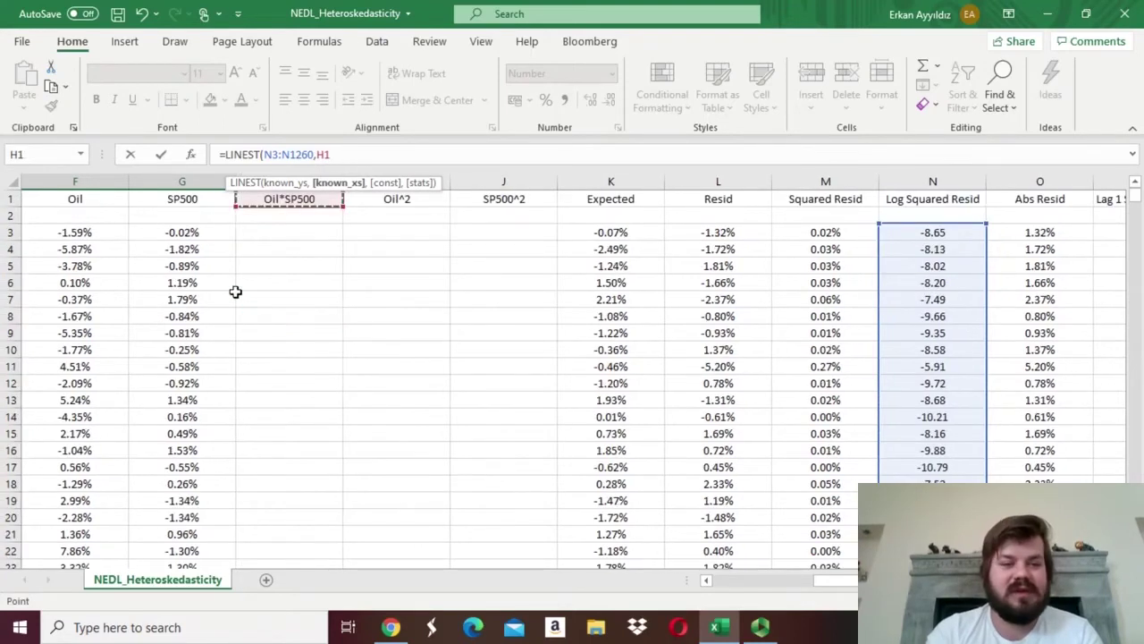
{"action": "left_click_drag", "start_coordinate": [102, 231], "coordinate": [362, 282]}
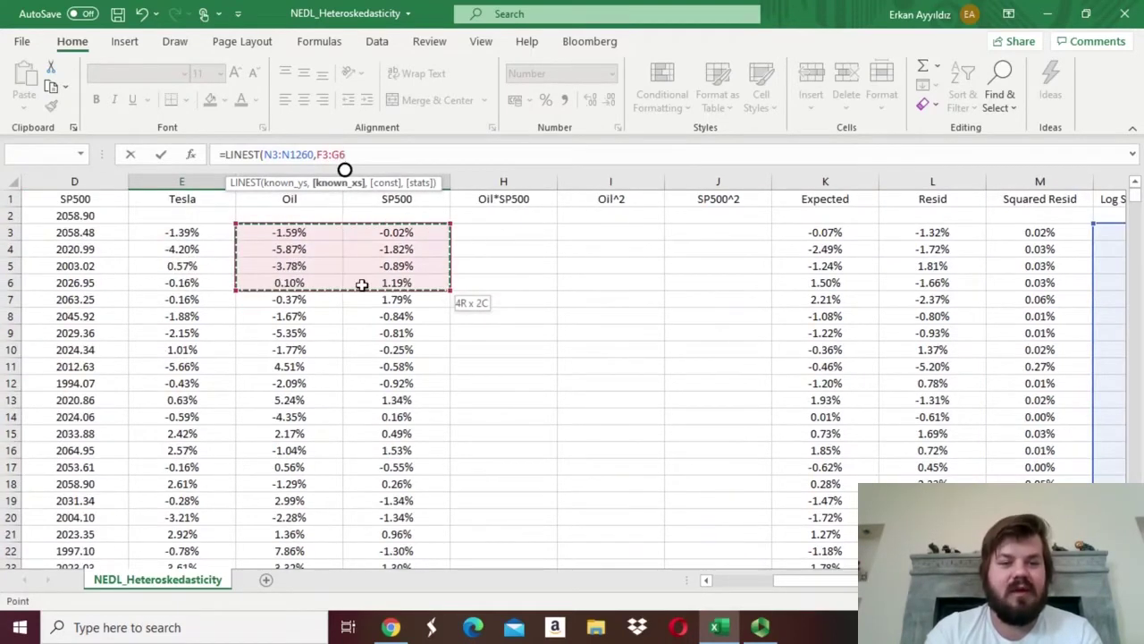
{"action": "key", "text": "ctrl+shift+Down"}
{"action": "type", "text": ","}
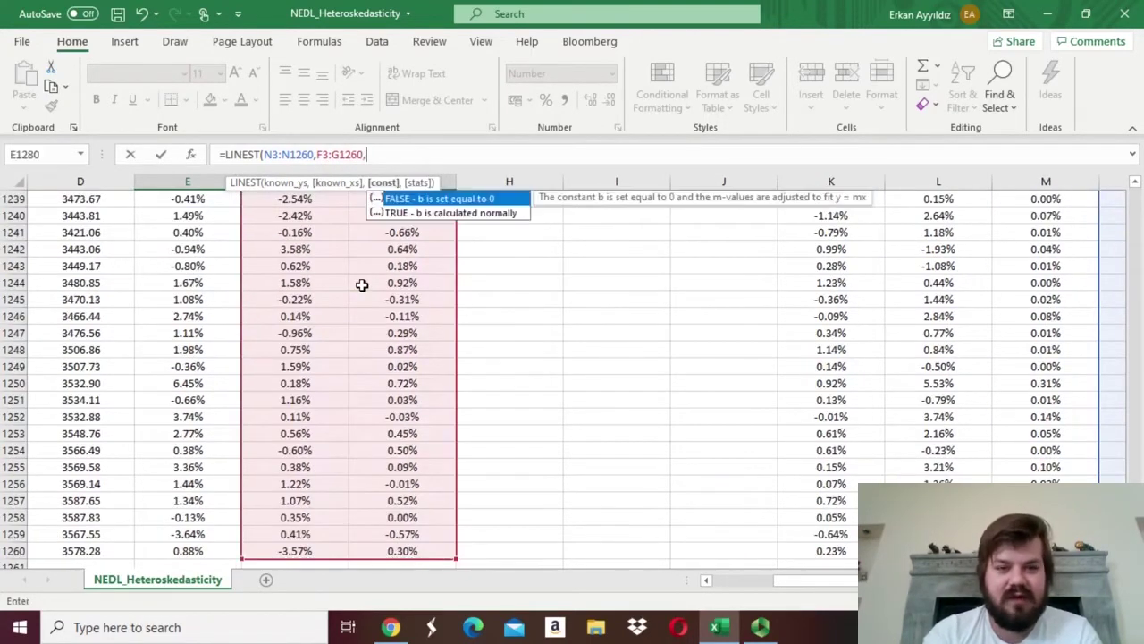
{"action": "type", "text": "1,1"}
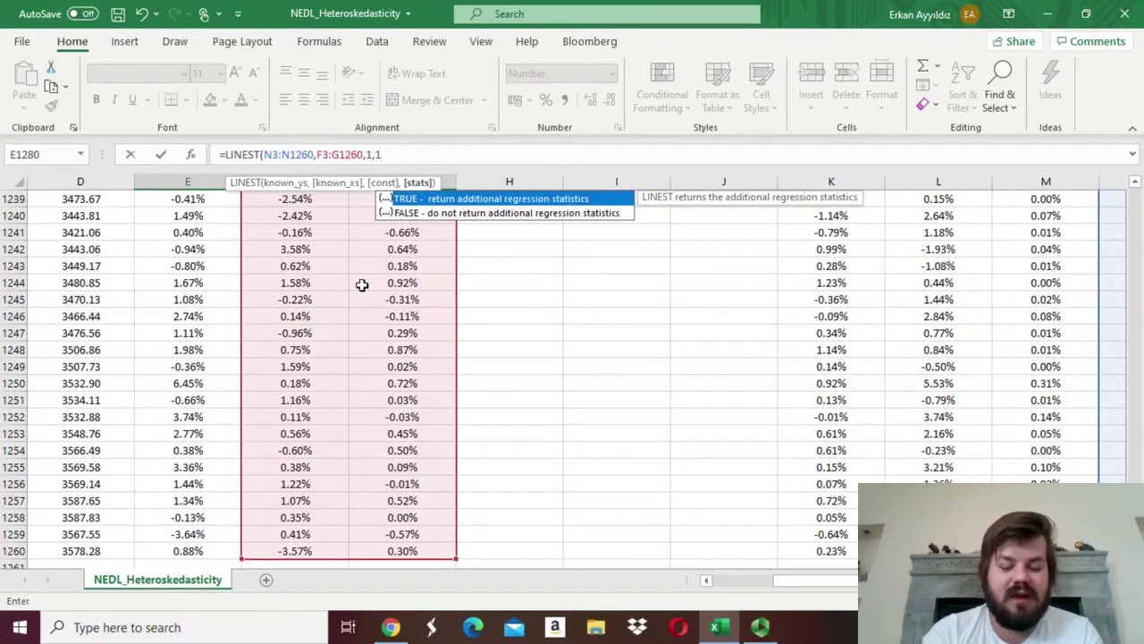
{"action": "type", "text": ")"}
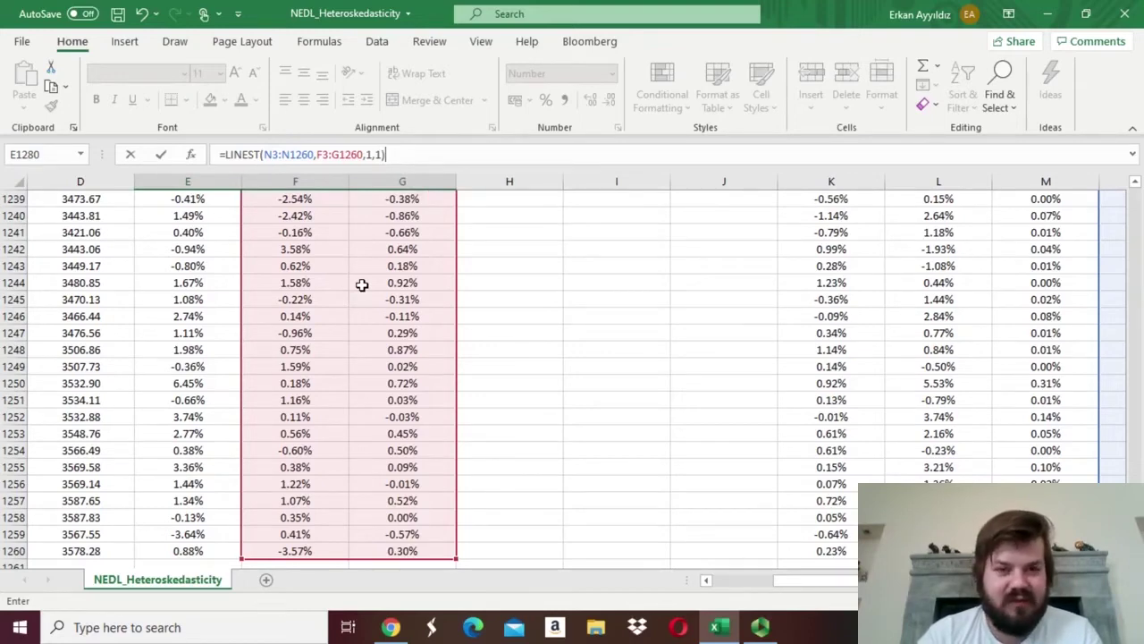
{"action": "key", "text": "Return"}
{"action": "key", "text": "Down"}
{"action": "key", "text": "Down"}
{"action": "key", "text": "Down"}
{"action": "key", "text": "Down"}
{"action": "key", "text": "Down"}
{"action": "key", "text": "Down"}
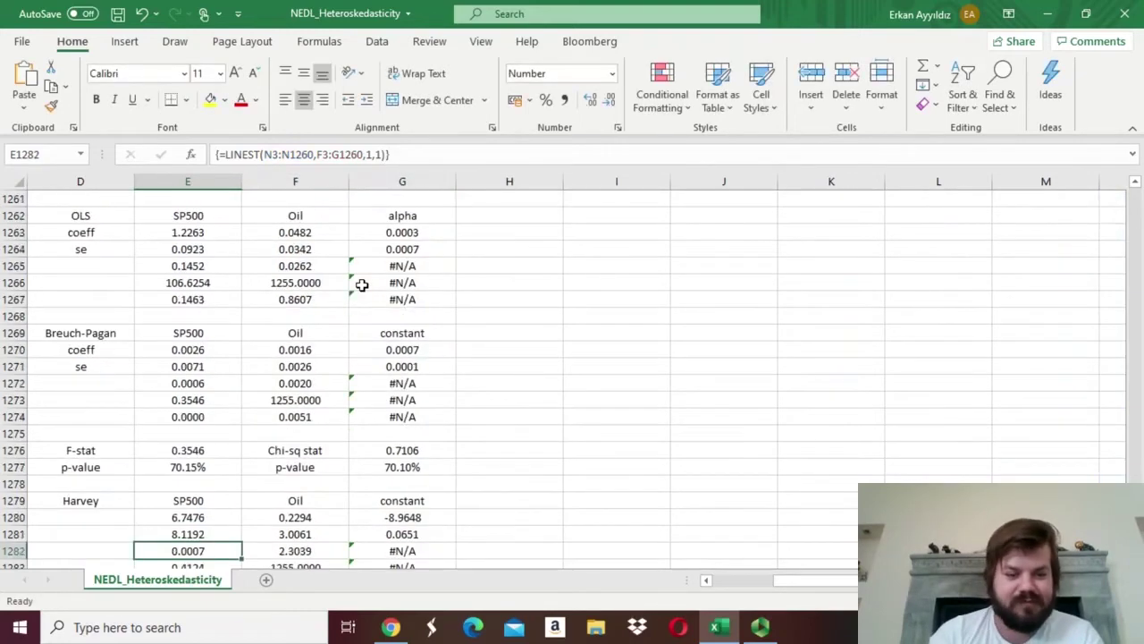
{"action": "key", "text": "Left"}
{"action": "key", "text": "Left"}
{"action": "key", "text": "Right"}
{"action": "key", "text": "Right"}
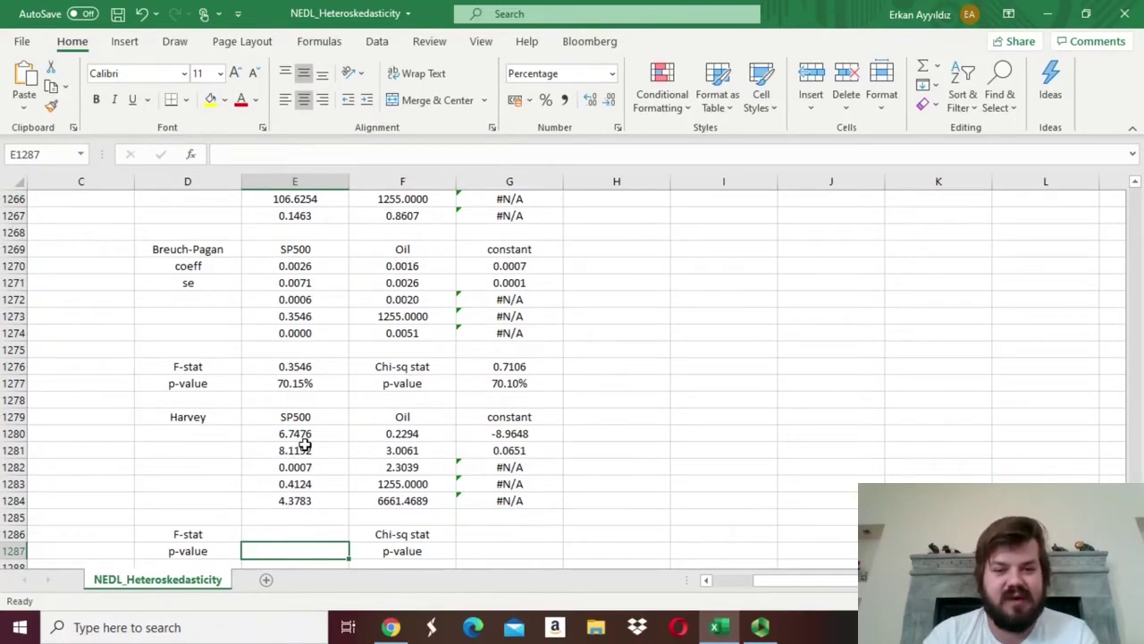
{"action": "key", "text": "Up"}
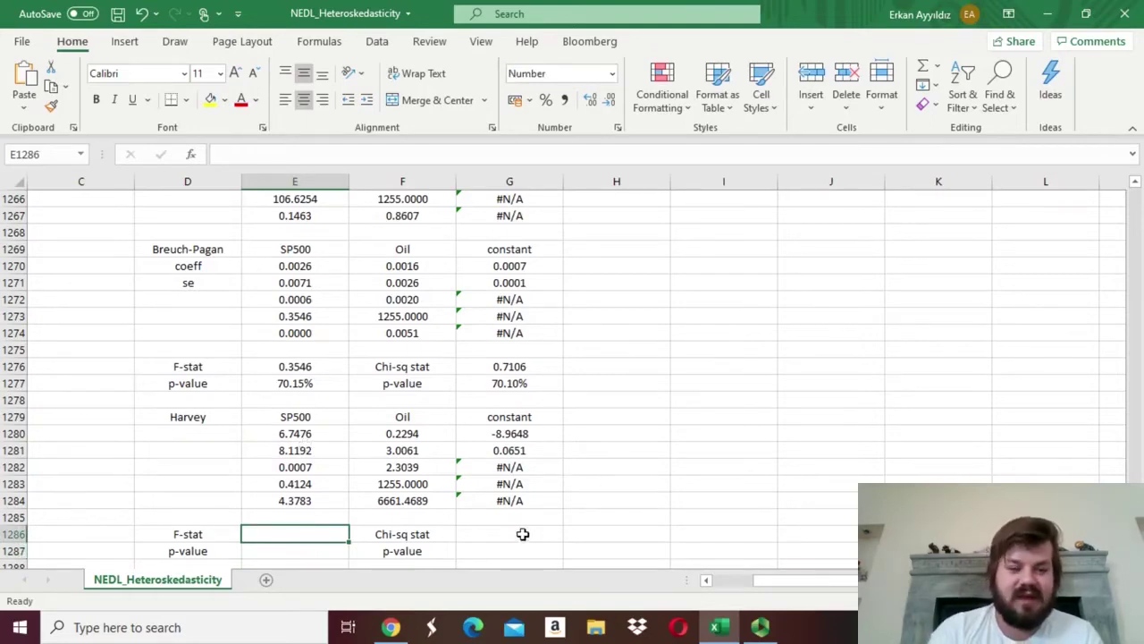
- Enter =E1282/(1-E1282)*F1283/2 in E1286 for a Harvey F-stat of 0.4124
{"action": "left_click", "coordinate": [294, 484]}
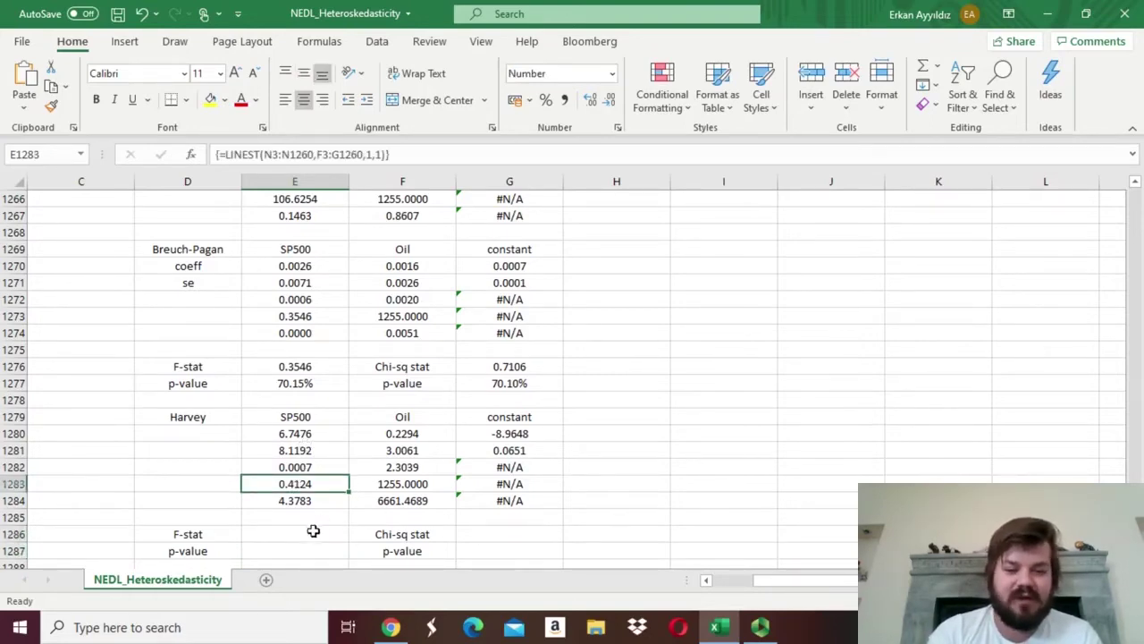
{"action": "left_click", "coordinate": [315, 532]}
{"action": "type", "text": "="}
{"action": "left_click", "coordinate": [278, 466]}
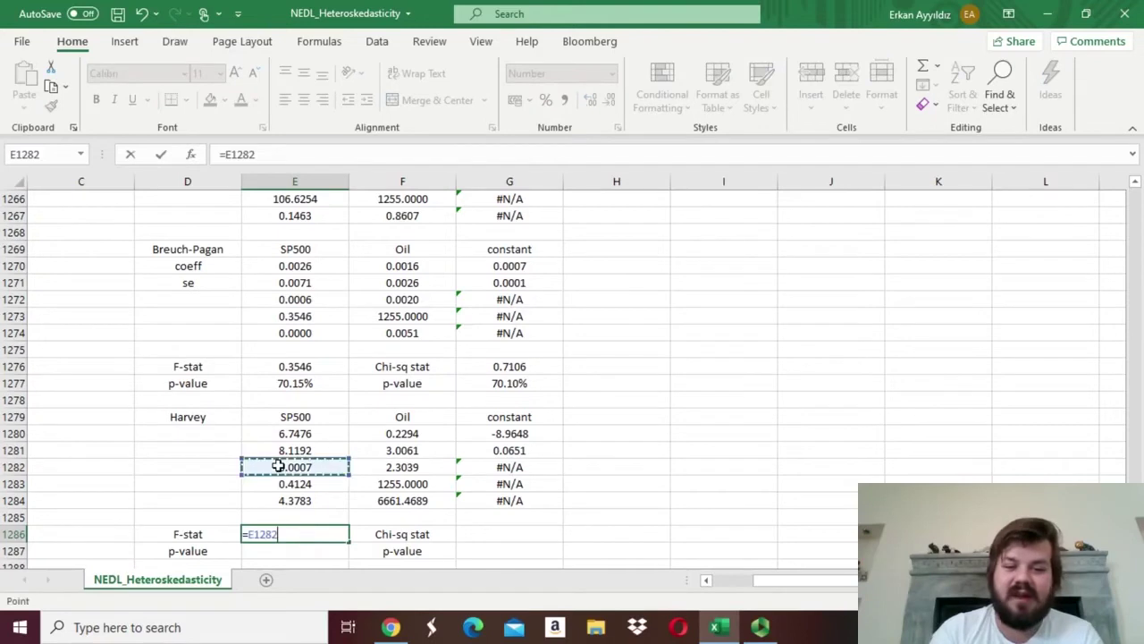
{"action": "type", "text": "/(1-"}
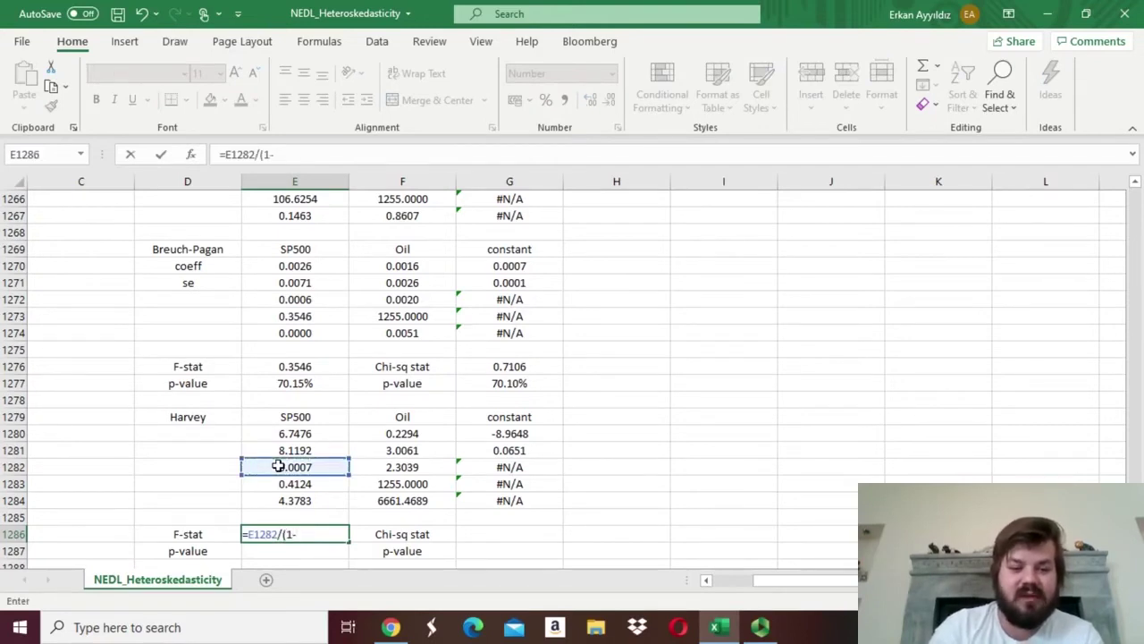
{"action": "left_click", "coordinate": [278, 465]}
{"action": "type", "text": ")*"}
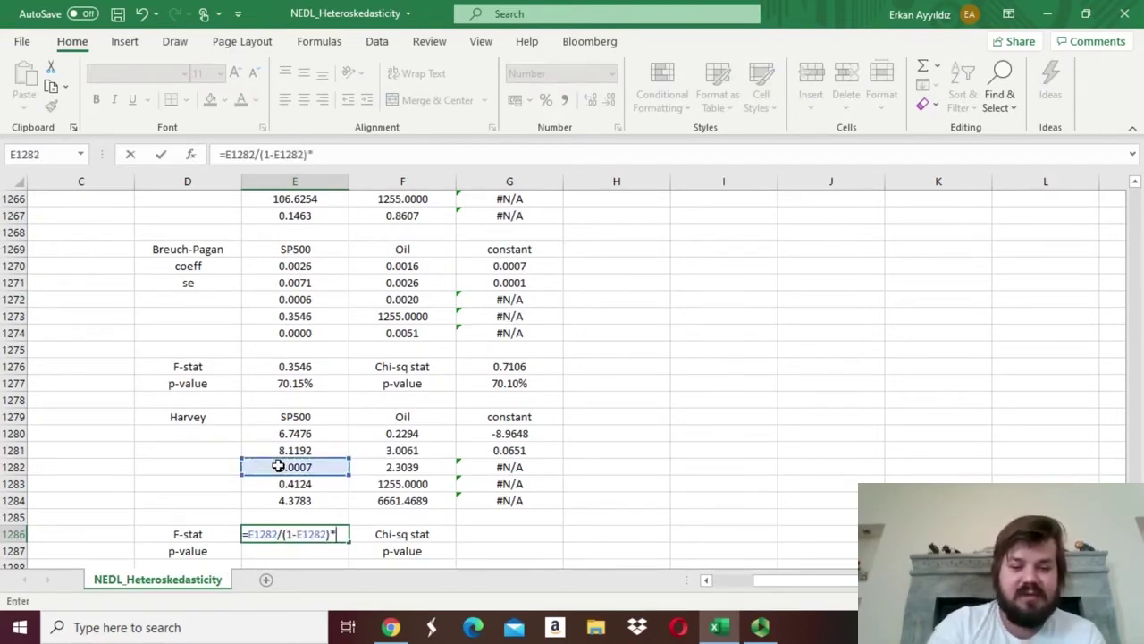
{"action": "left_click", "coordinate": [396, 483]}
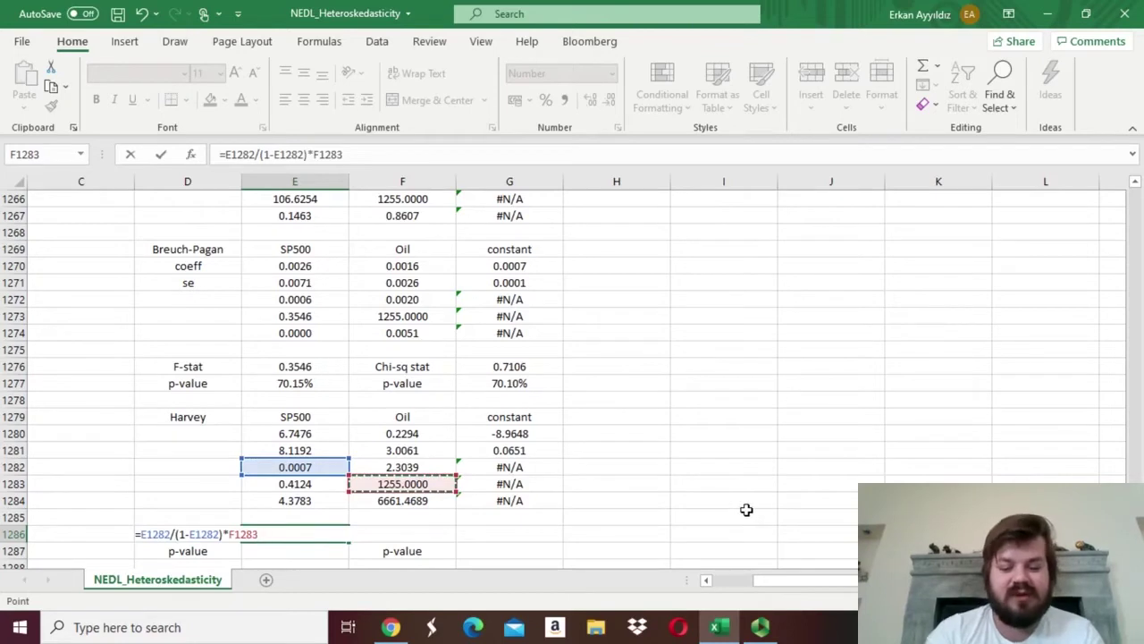
{"action": "type", "text": "/"}
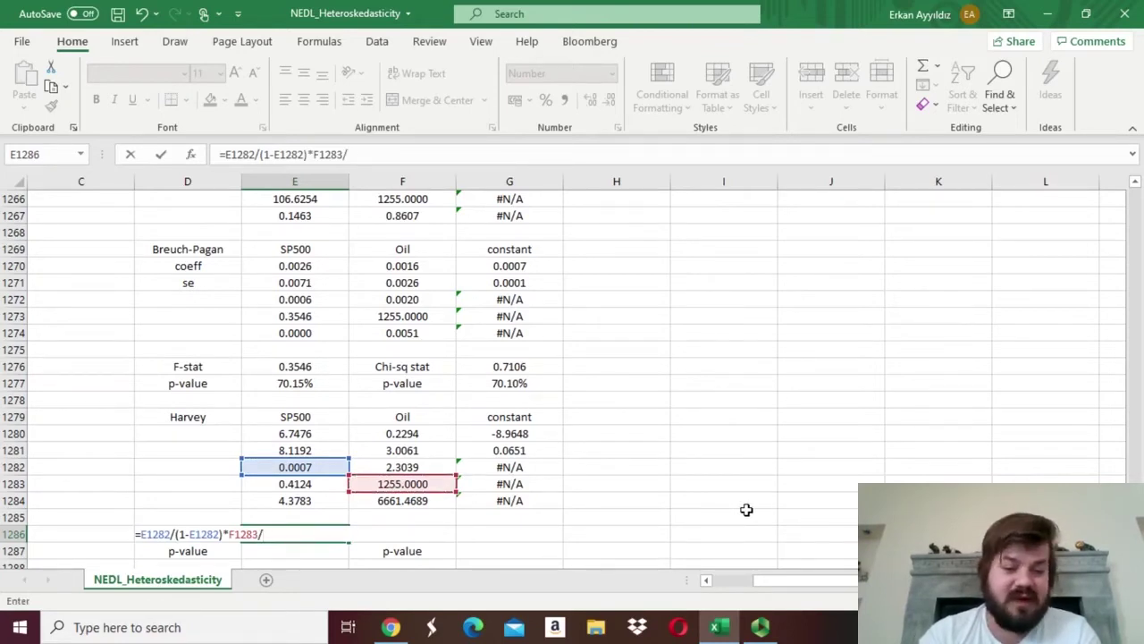
{"action": "type", "text": "2"}
{"action": "key", "text": "Return"}
- Review the regression output and begin the F-test p-value formula in E1287
{"action": "key", "text": "Up"}
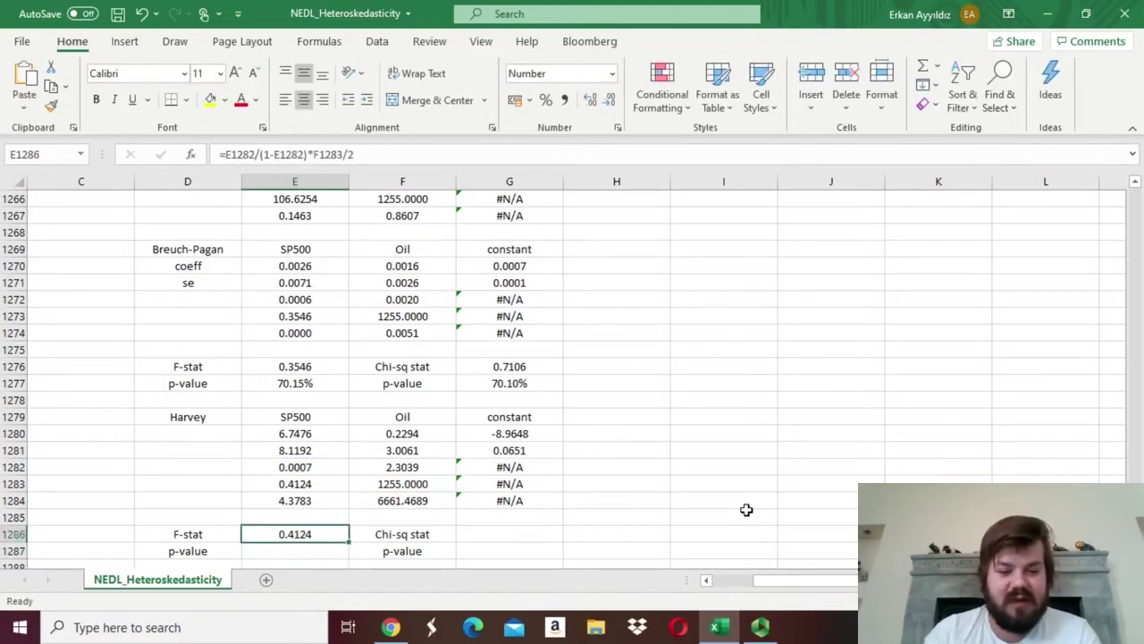
{"action": "key", "text": "Up"}
{"action": "key", "text": "Up"}
{"action": "key", "text": "Up"}
{"action": "key", "text": "Down"}
{"action": "key", "text": "Down"}
{"action": "key", "text": "Down"}
{"action": "key", "text": "Down"}
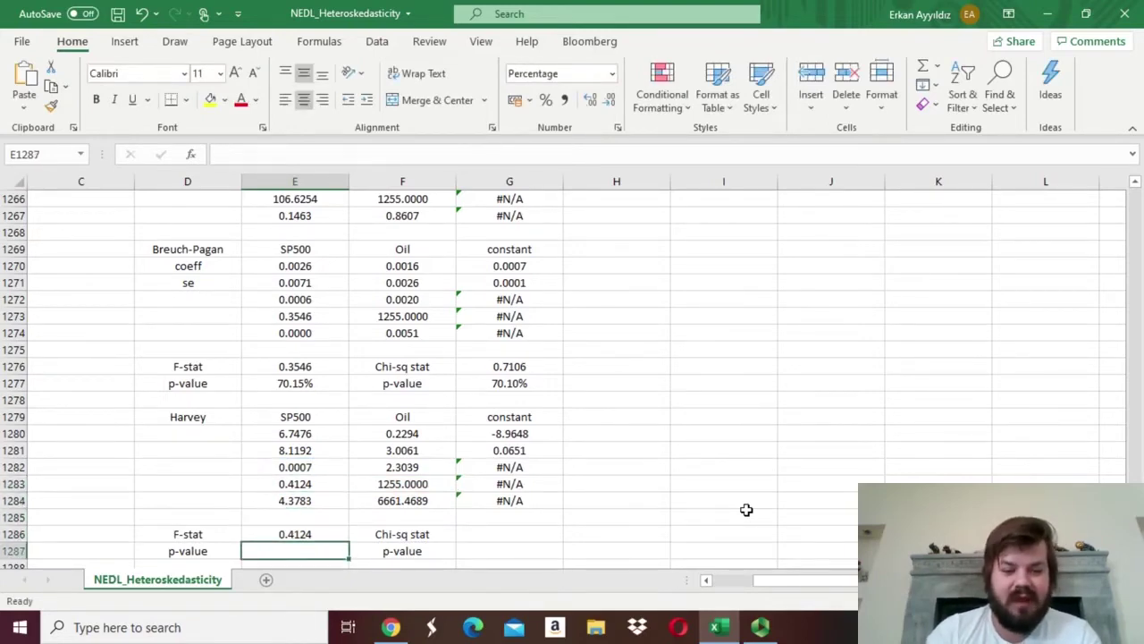
{"action": "type", "text": "="}
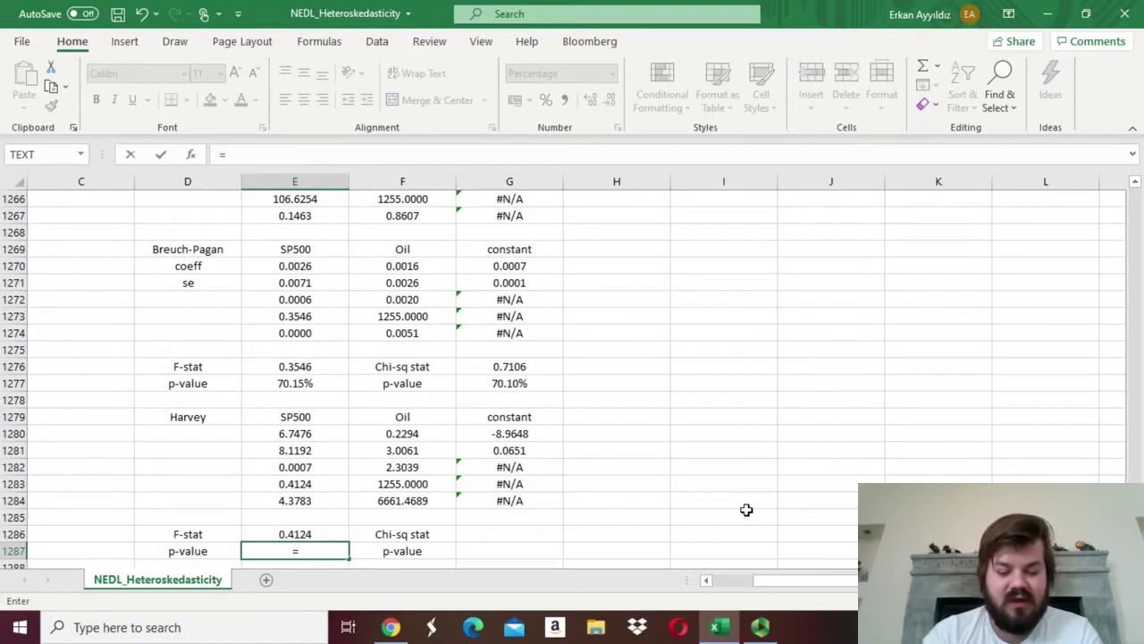
{"action": "type", "text": "F."}
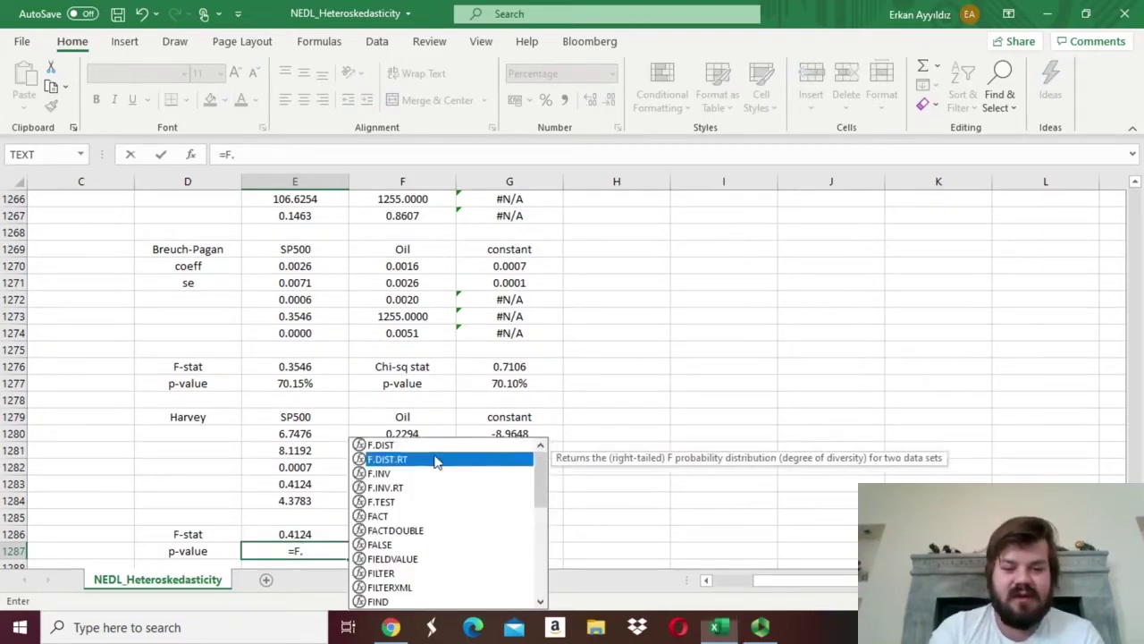
- Complete =F.DIST.RT(E1286,2,F1283) in E1287, giving a 66.21% p-value
{"action": "double_click", "coordinate": [439, 460]}
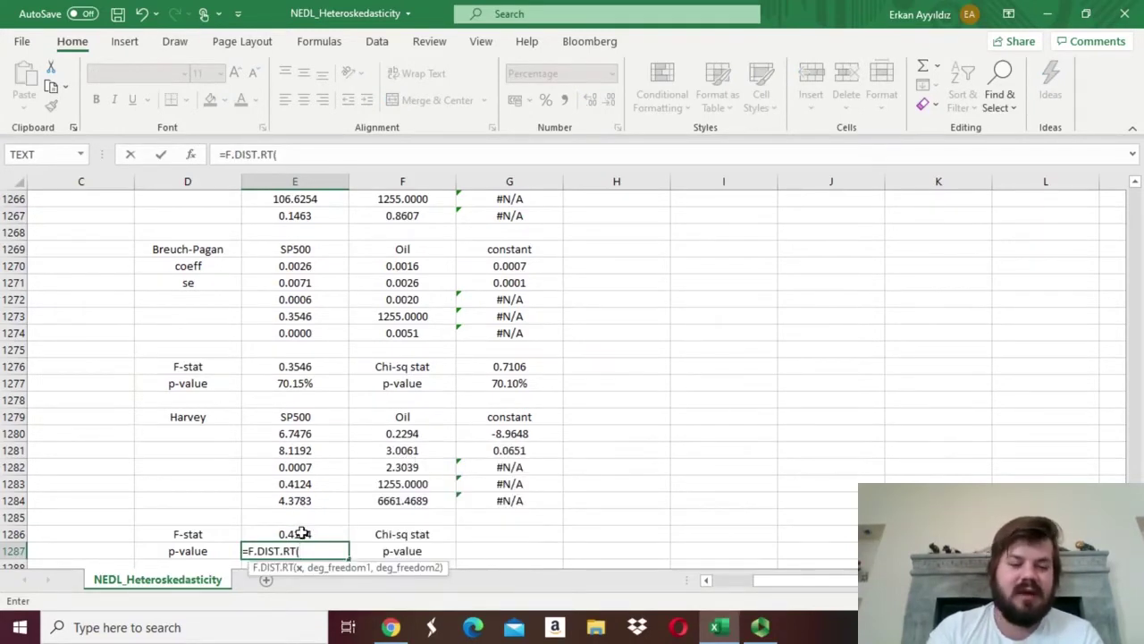
{"action": "left_click", "coordinate": [302, 533]}
{"action": "type", "text": ","}
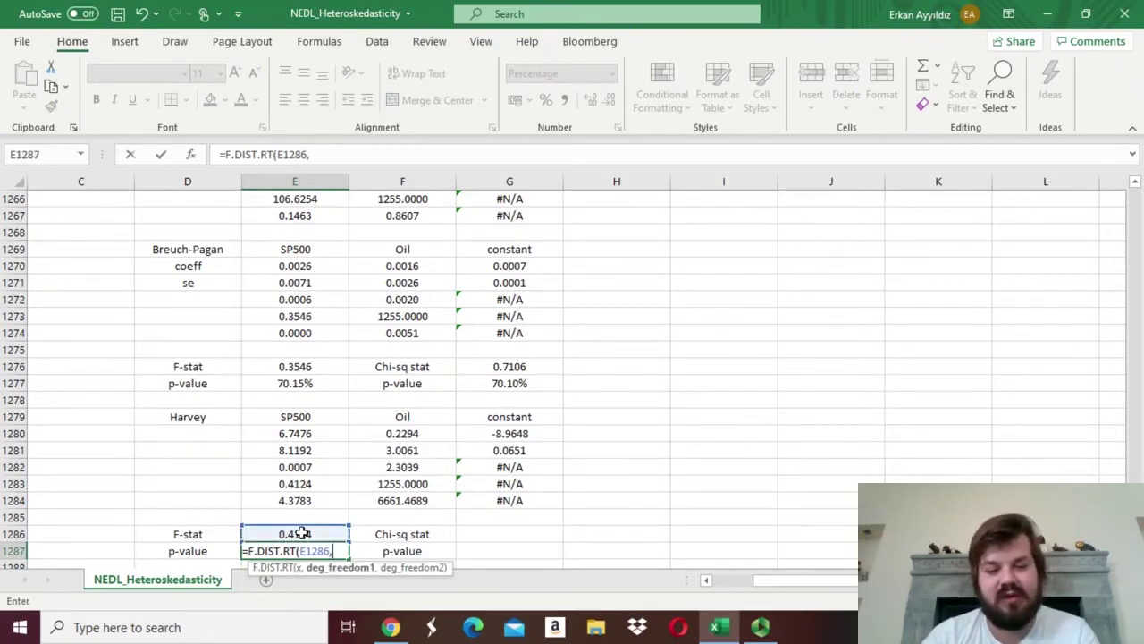
{"action": "type", "text": "2,"}
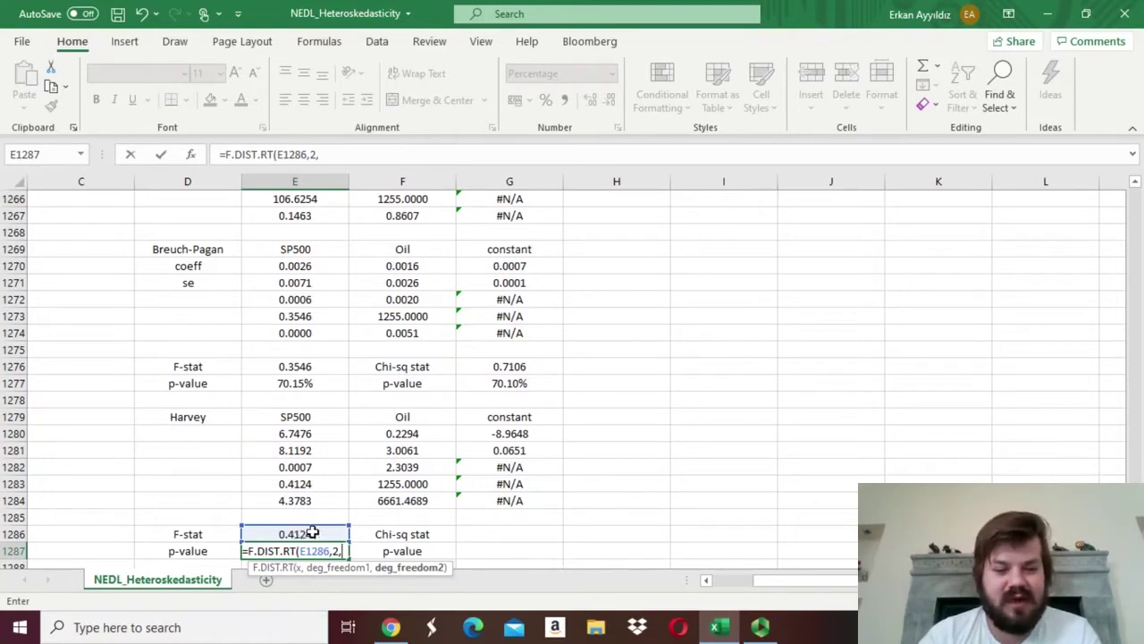
{"action": "left_click", "coordinate": [380, 483]}
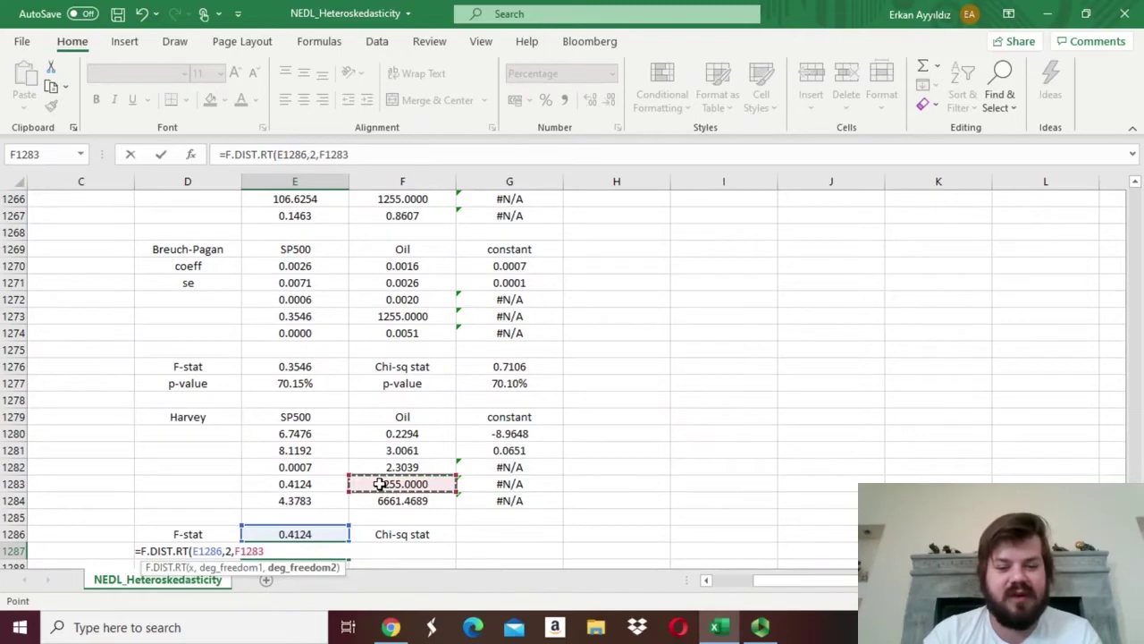
{"action": "key", "text": "Return"}
- Compare the 66.21% result with the Breusch-Pagan F-test and chi-square p-values
{"action": "key", "text": "Up"}
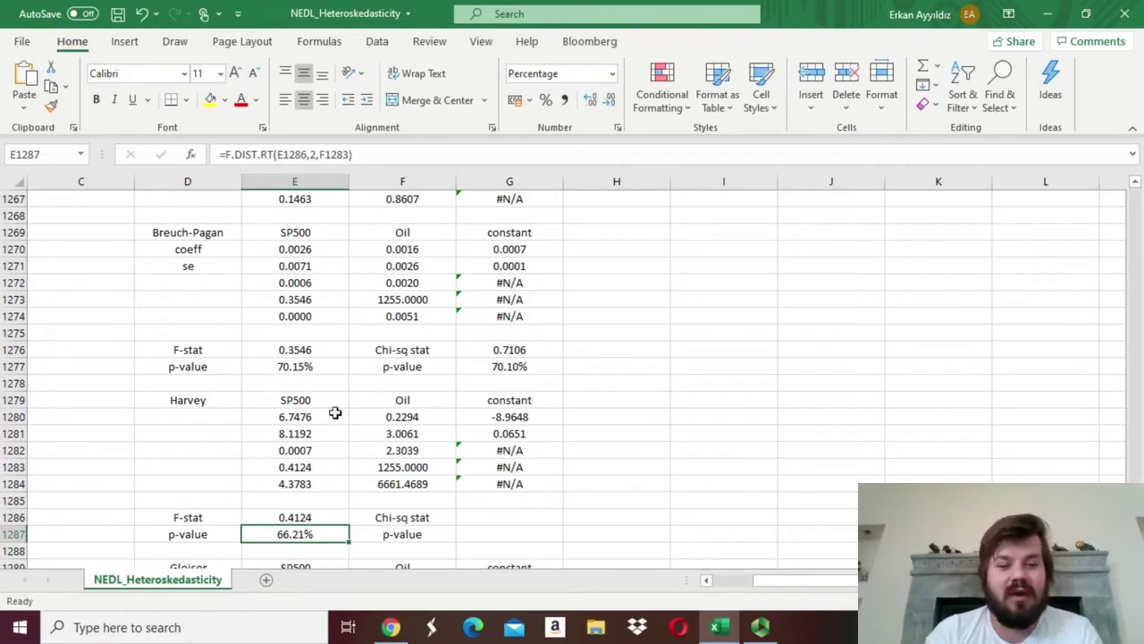
{"action": "left_click", "coordinate": [302, 366], "text": "ctrl"}
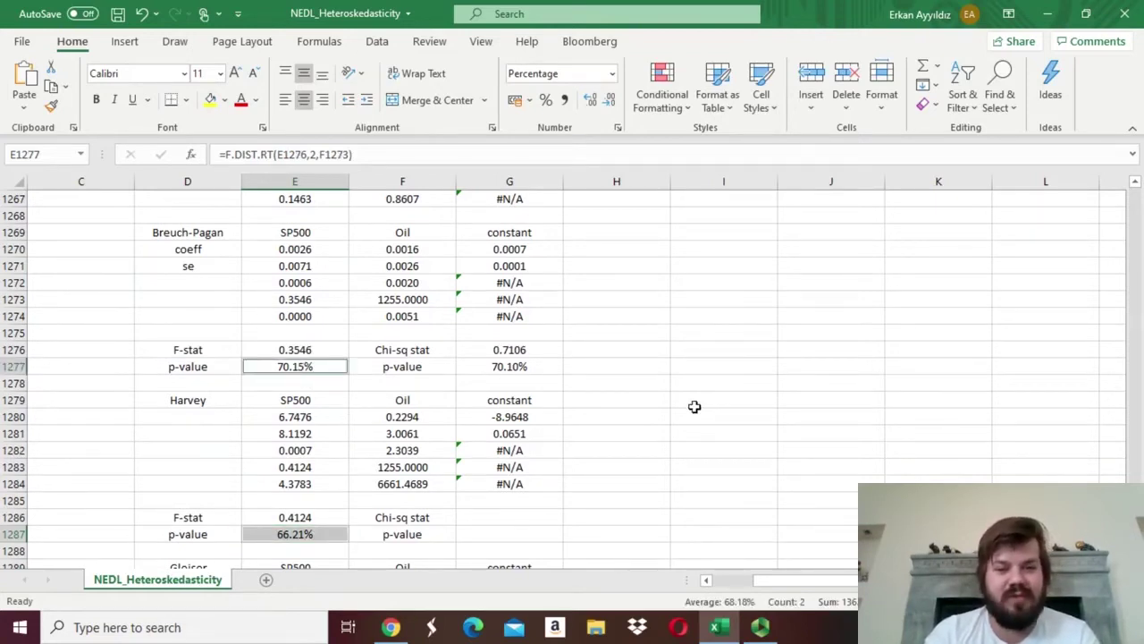
{"action": "left_click", "coordinate": [514, 374], "text": "ctrl"}
{"action": "left_click", "coordinate": [667, 247]}
{"action": "key", "text": "ctrl+Right"}
{"action": "key", "text": "Down"}
{"action": "key", "text": "Down"}
{"action": "key", "text": "Down"}
{"action": "key", "text": "Down"}
{"action": "key", "text": "Down"}
{"action": "key", "text": "Down"}
{"action": "key", "text": "Down"}
{"action": "key", "text": "Down"}
{"action": "key", "text": "Down"}
{"action": "key", "text": "Down"}
{"action": "key", "text": "Down"}
{"action": "key", "text": "Down"}
{"action": "key", "text": "Down"}
{"action": "key", "text": "Down"}
{"action": "key", "text": "Down"}
- Enter the Harvey chi-square stat in G1286 as R-squared E1282 times the observation count
{"action": "key", "text": "ctrl+Left"}
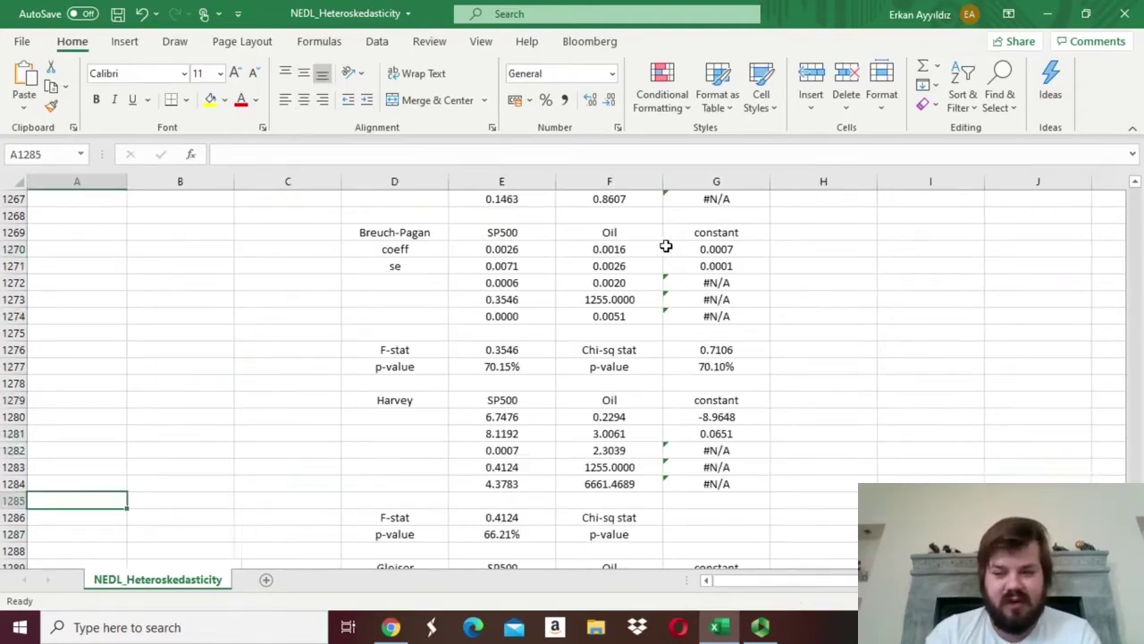
{"action": "key", "text": "Right"}
{"action": "key", "text": "Right"}
{"action": "key", "text": "Right"}
{"action": "key", "text": "Right"}
{"action": "key", "text": "Right"}
{"action": "key", "text": "Right"}
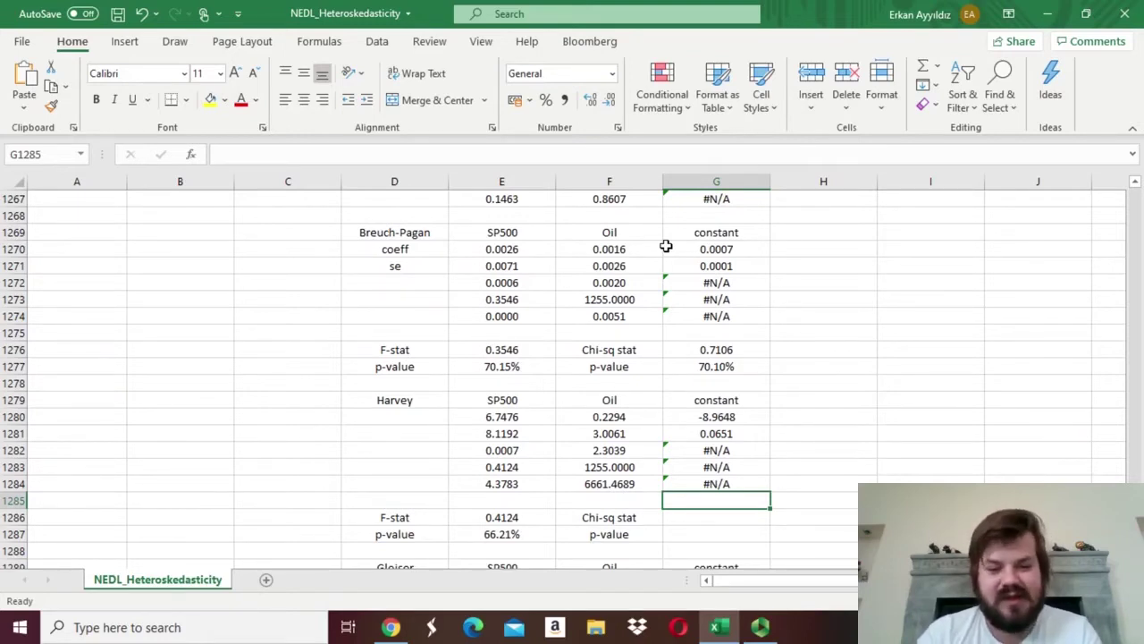
{"action": "key", "text": "Down"}
{"action": "type", "text": "="}
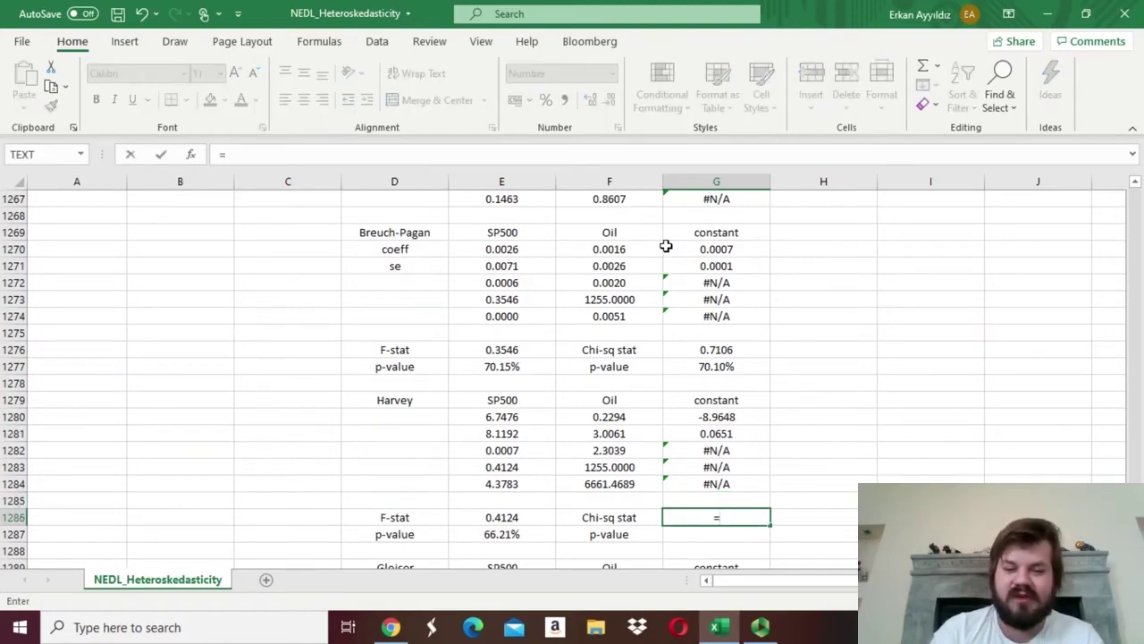
{"action": "left_click", "coordinate": [483, 451]}
{"action": "type", "text": "*"}
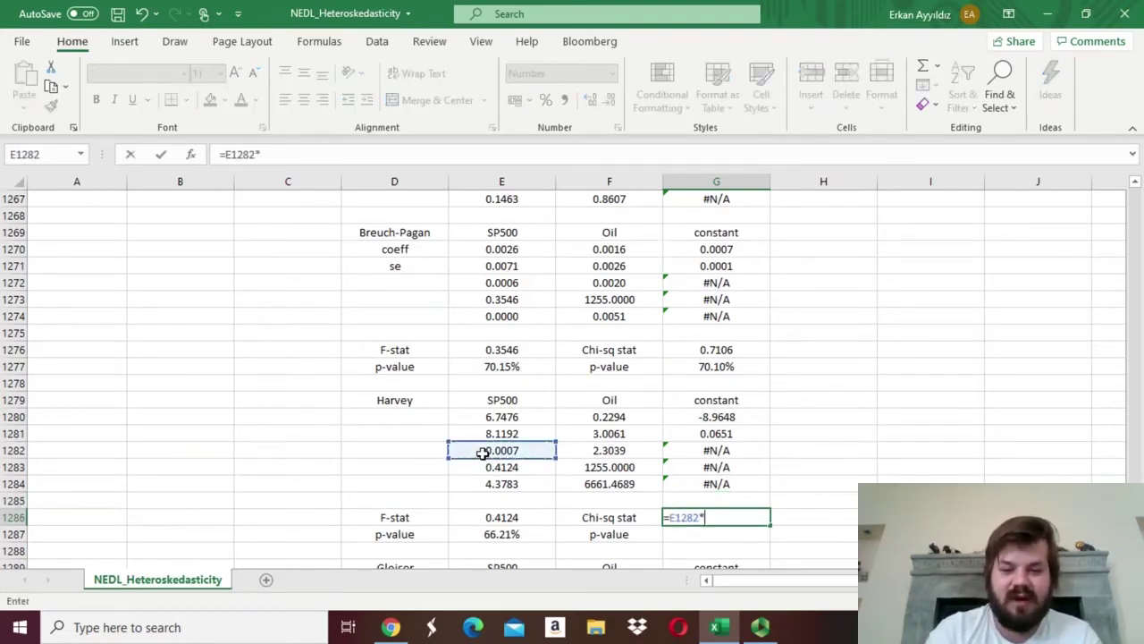
{"action": "type", "text": "12"}
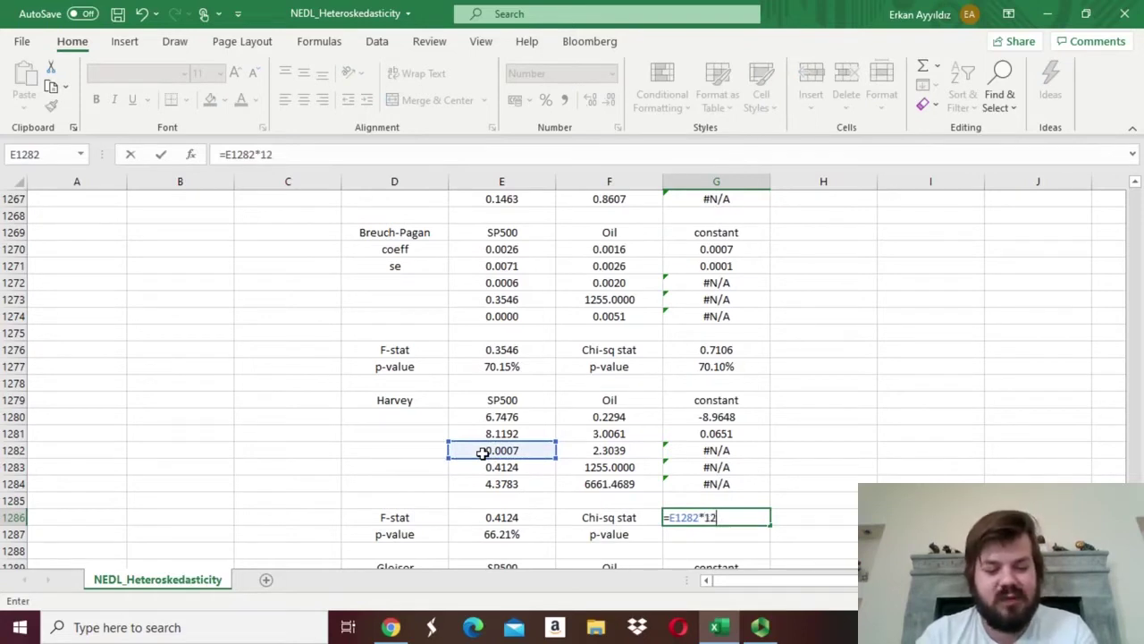
{"action": "type", "text": "56"}
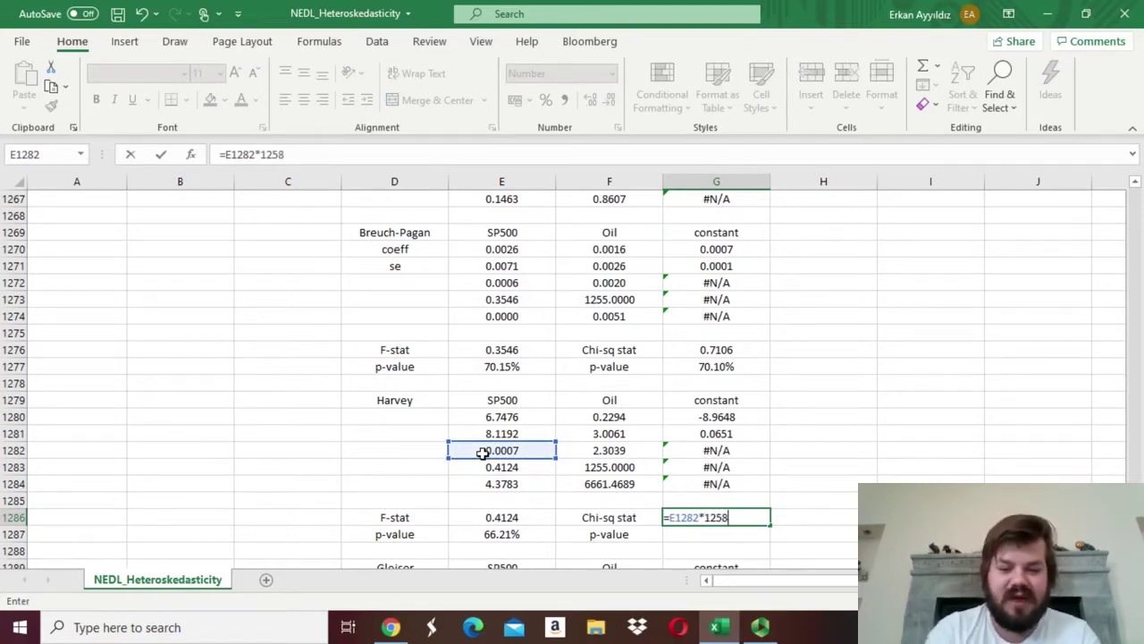
{"action": "key", "text": "Return"}
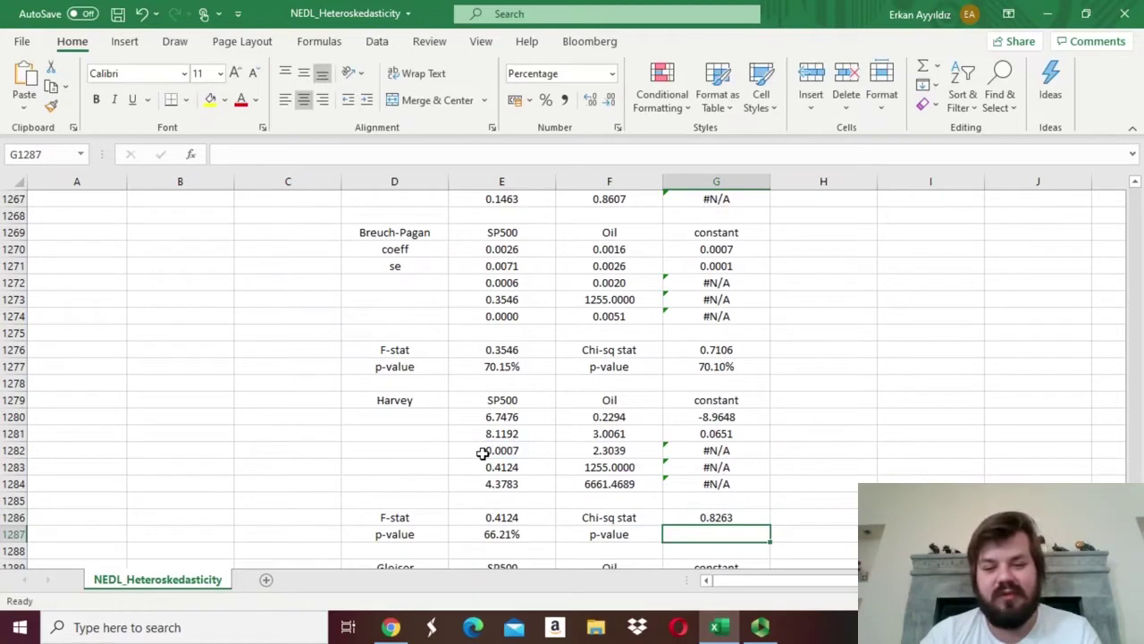
- Enter =CHISQ.DIST.RT(G1286,2) in G1287 for a 66.16% chi-square p-value
{"action": "type", "text": "="}
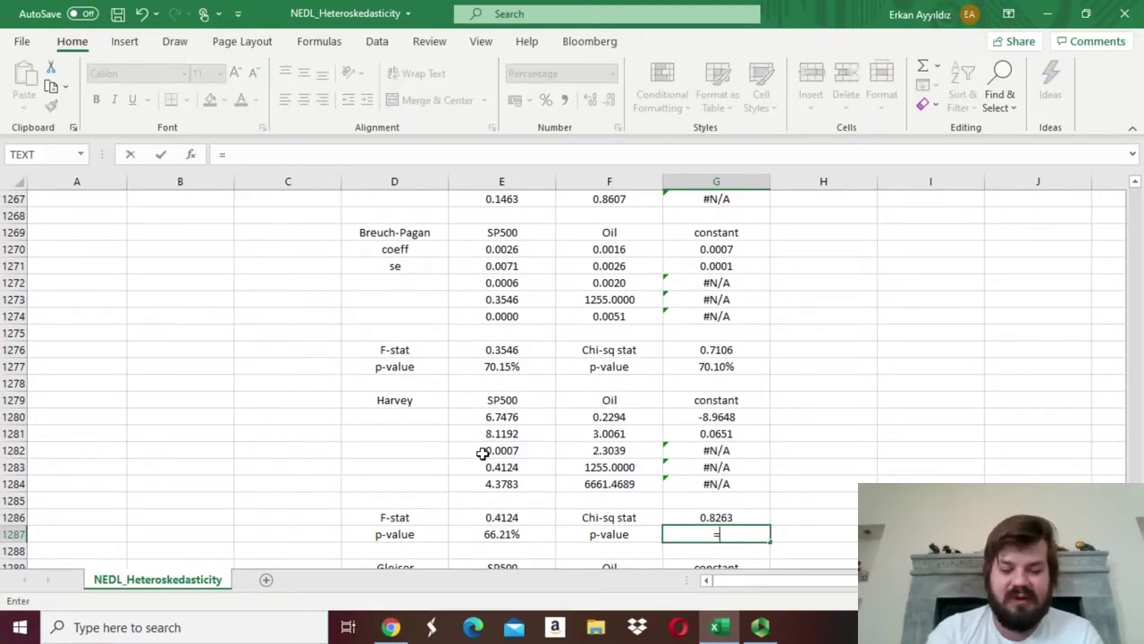
{"action": "type", "text": "CHI"}
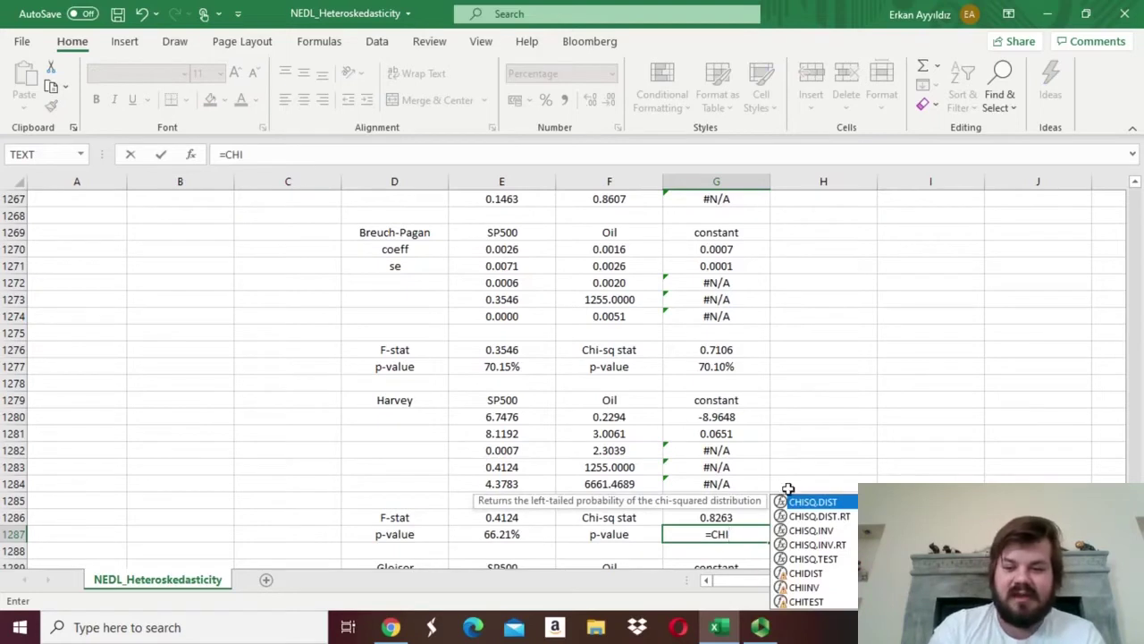
{"action": "double_click", "coordinate": [819, 516]}
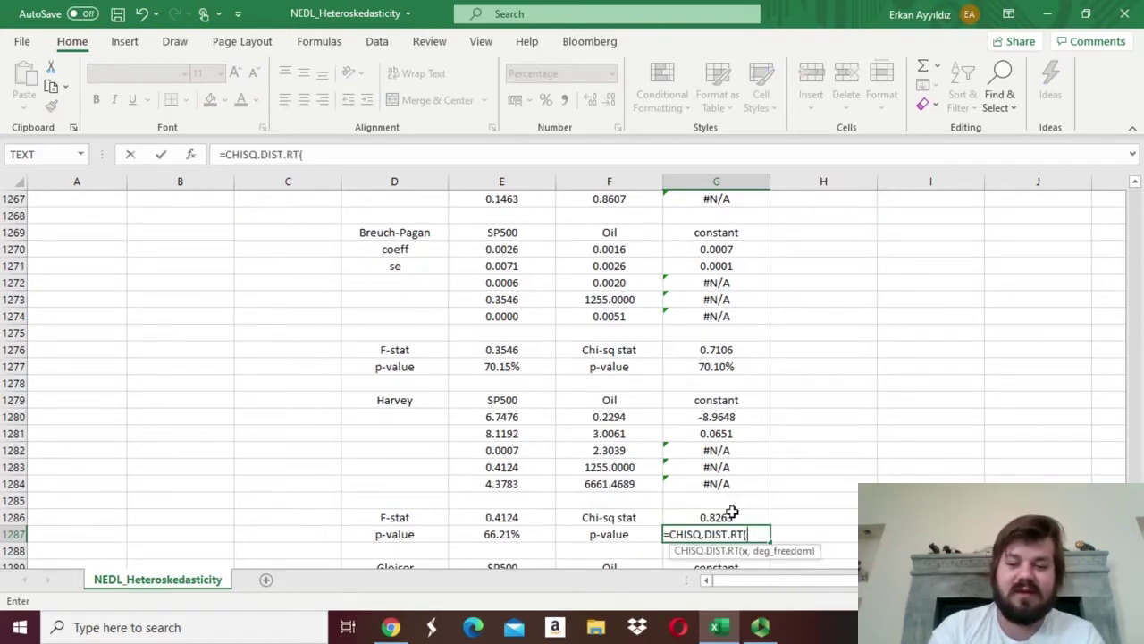
{"action": "left_click", "coordinate": [698, 516]}
{"action": "type", "text": ",2)"}
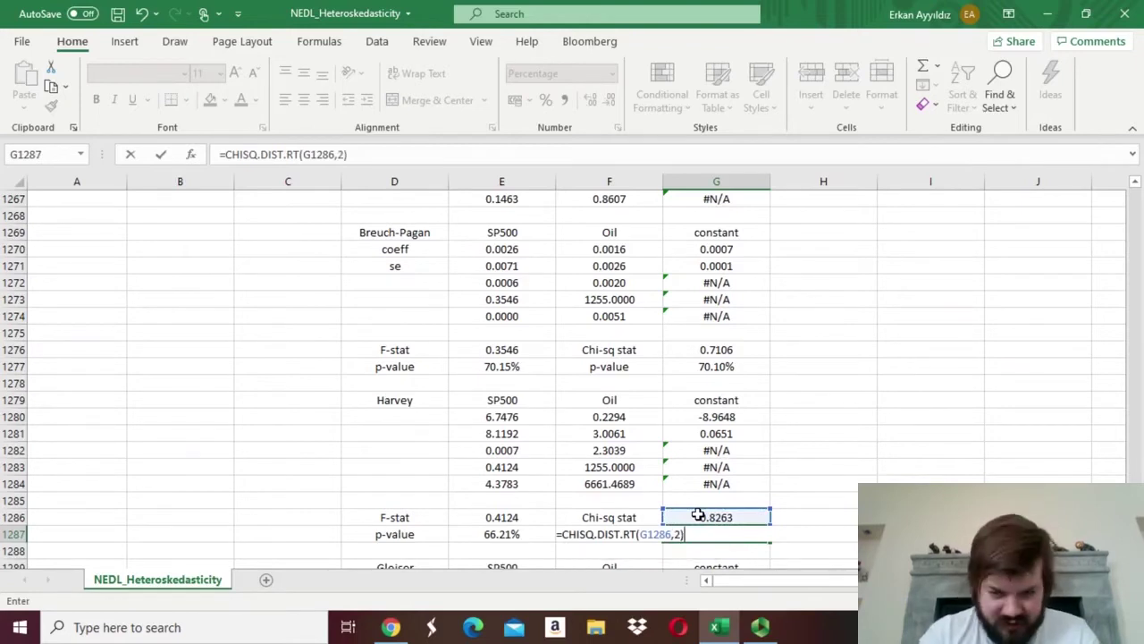
{"action": "key", "text": "Return"}
- Compare it with the Harvey 66.21% F-test p-value and the Breusch-Pagan p-values
{"action": "key", "text": "Up"}
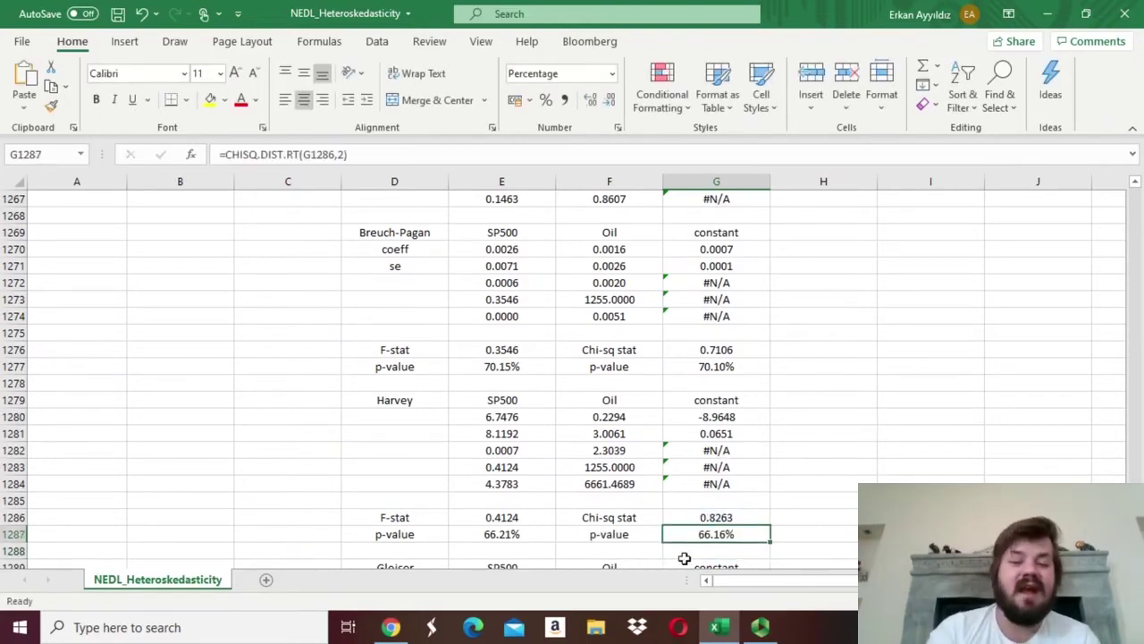
{"action": "left_click", "coordinate": [510, 535], "text": "ctrl"}
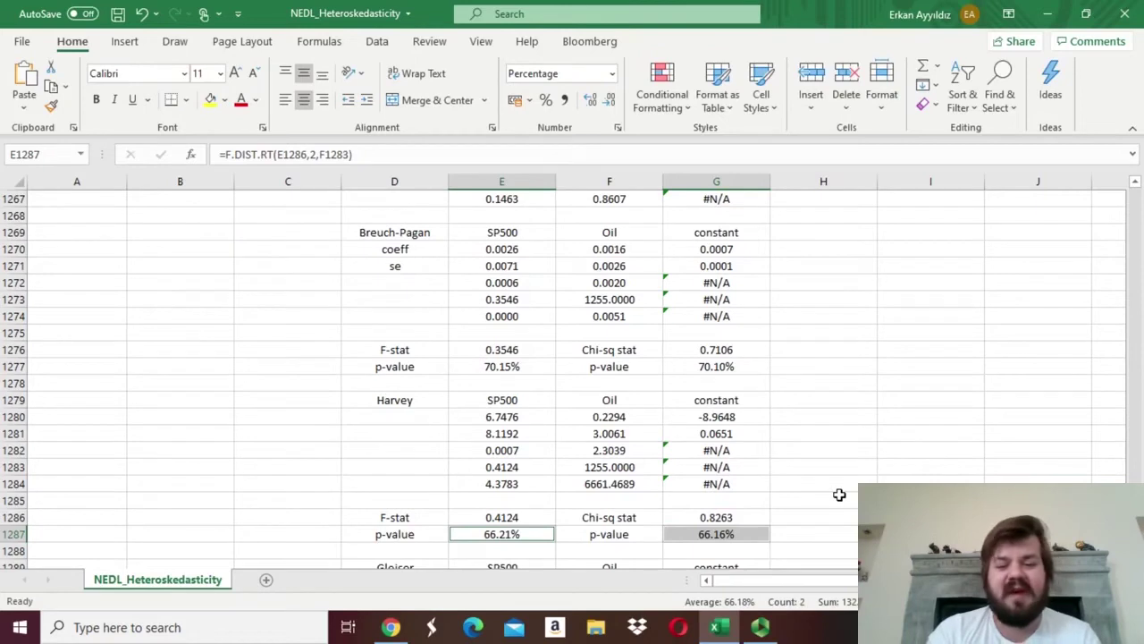
{"action": "left_click", "coordinate": [507, 366], "text": "ctrl"}
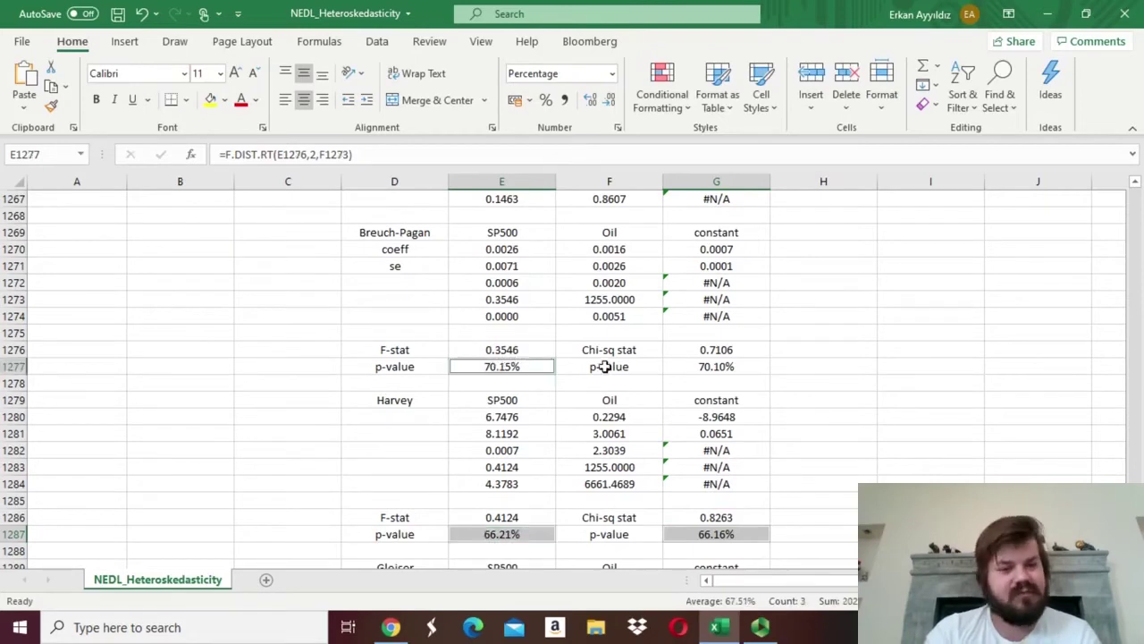
{"action": "left_click", "coordinate": [708, 369], "text": "ctrl"}
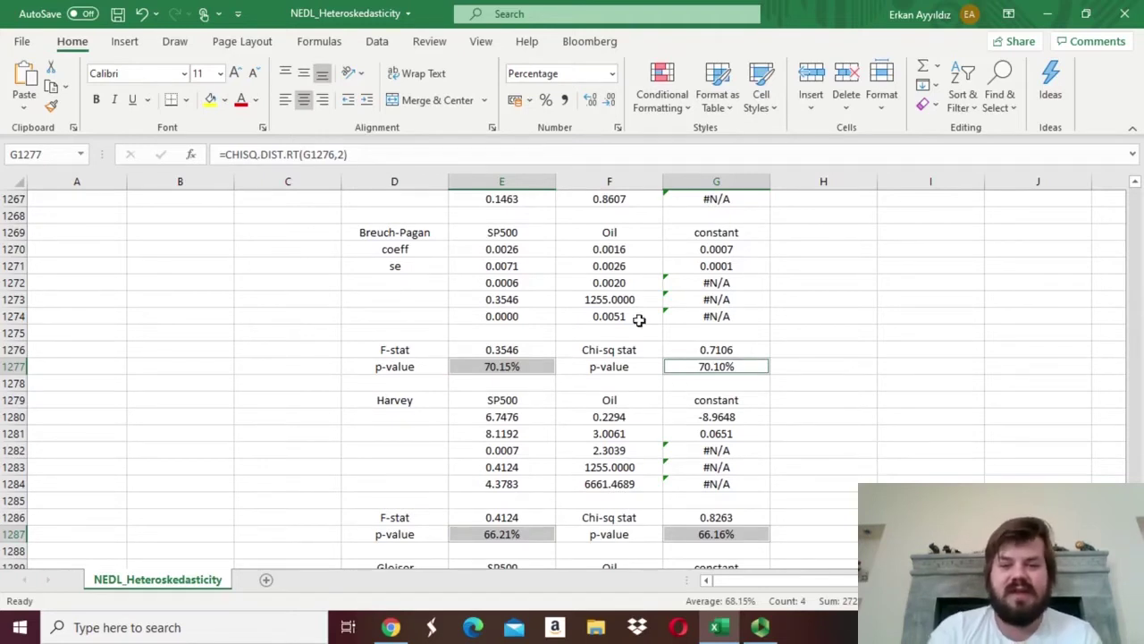
{"action": "left_click_drag", "start_coordinate": [599, 348], "coordinate": [706, 366]}
{"action": "left_click", "coordinate": [597, 518], "text": "ctrl"}
{"action": "left_click_drag", "start_coordinate": [598, 520], "coordinate": [719, 530]}
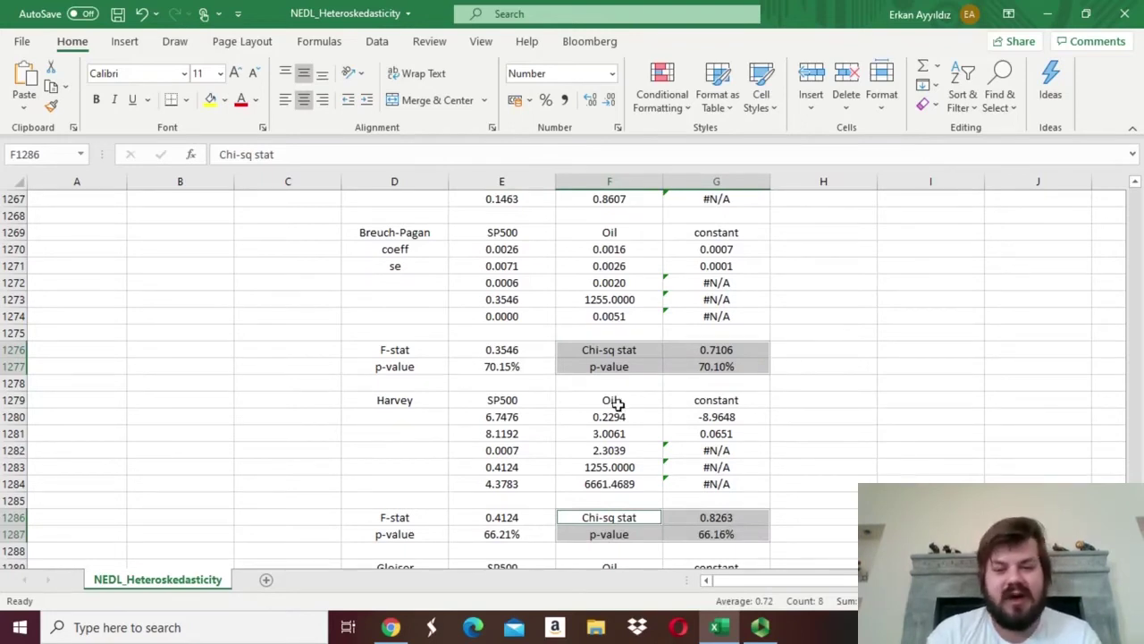
{"action": "left_click_drag", "start_coordinate": [429, 350], "coordinate": [709, 364]}
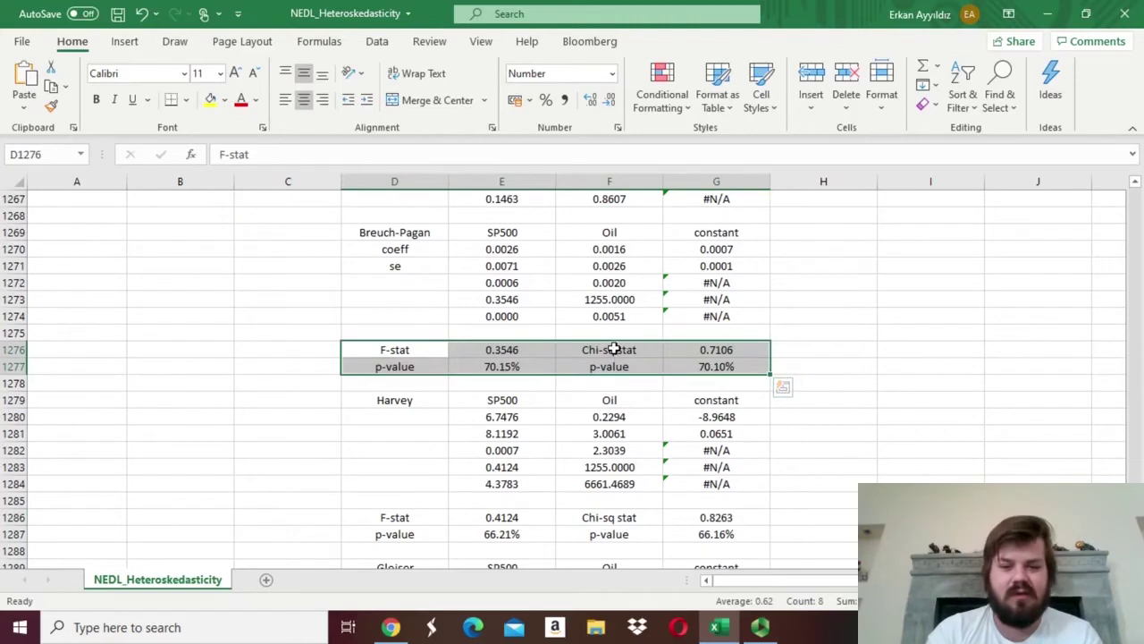
{"action": "left_click_drag", "start_coordinate": [614, 350], "coordinate": [715, 368]}
{"action": "left_click_drag", "start_coordinate": [617, 519], "coordinate": [709, 533]}
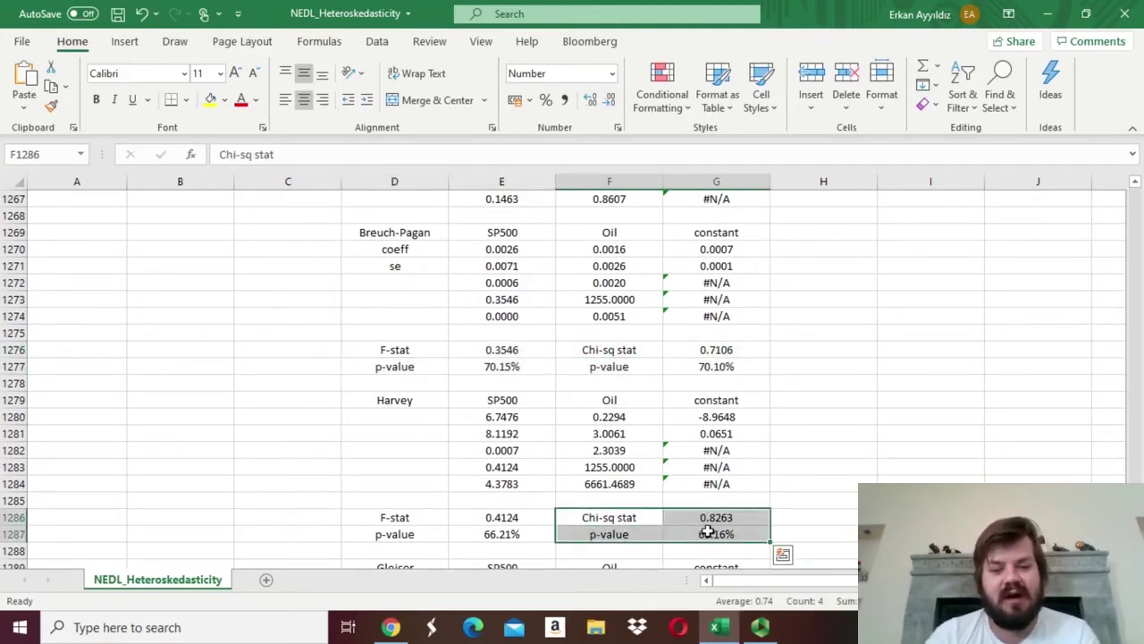
{"action": "left_click", "coordinate": [823, 511]}
{"action": "key", "text": "Down"}
{"action": "key", "text": "Down"}
{"action": "key", "text": "Down"}
{"action": "key", "text": "Down"}
{"action": "key", "text": "Down"}
{"action": "key", "text": "Down"}
{"action": "key", "text": "Down"}
{"action": "key", "text": "Down"}
{"action": "key", "text": "Down"}
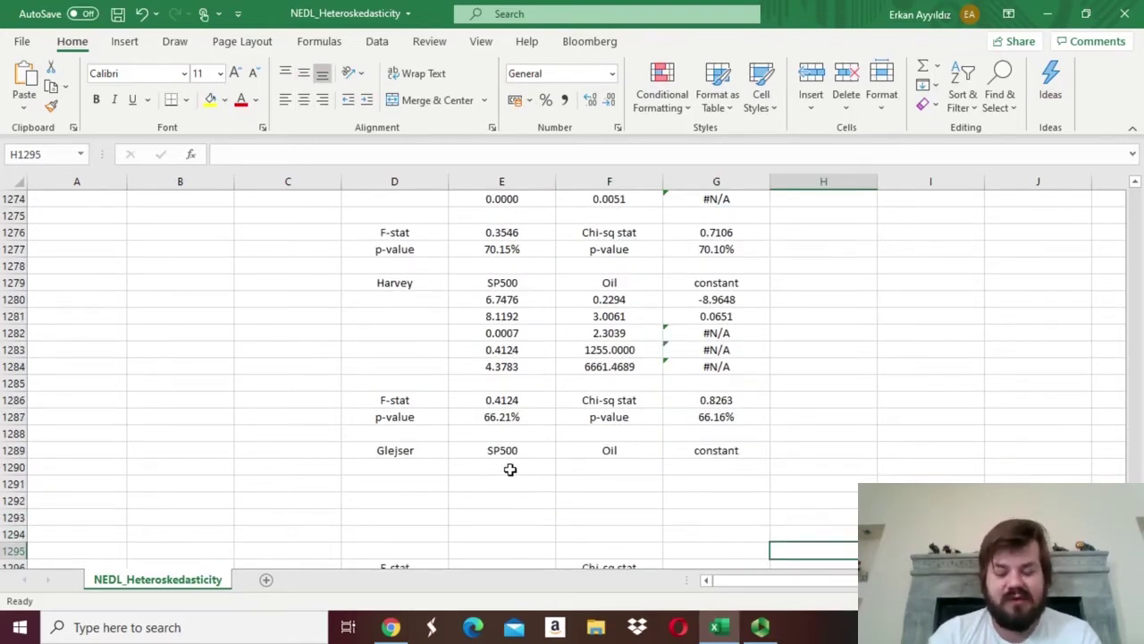
- Select the Glejser output block and start LINEST with Abs Resid O3:O1260
{"action": "left_click_drag", "start_coordinate": [510, 469], "coordinate": [695, 534]}
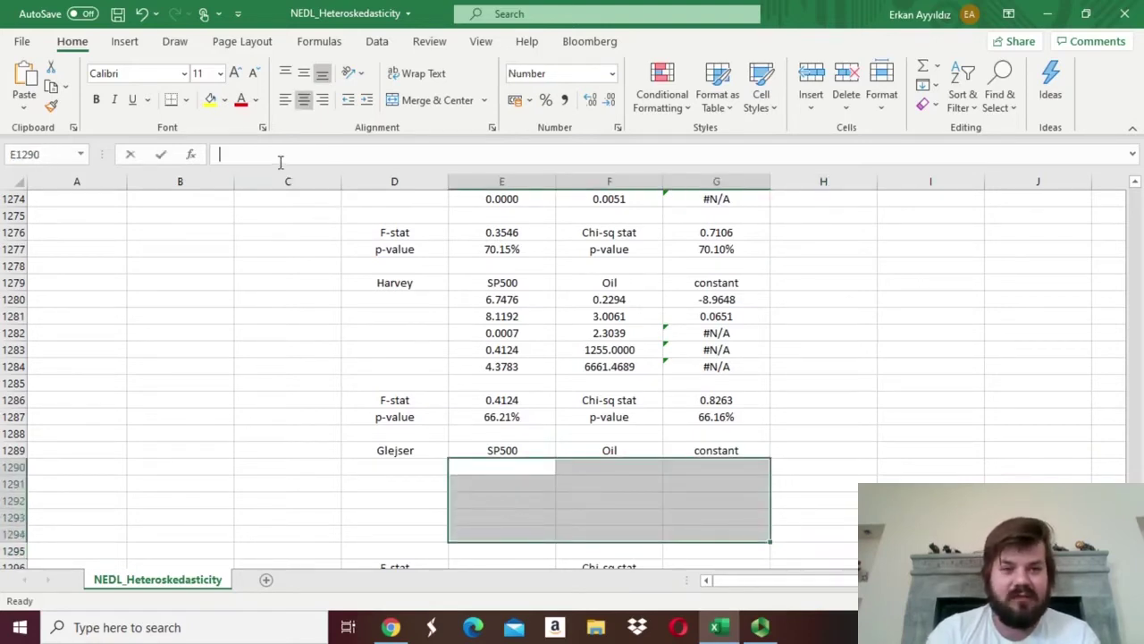
{"action": "type", "text": "=LIN"}
{"action": "type", "text": "("}
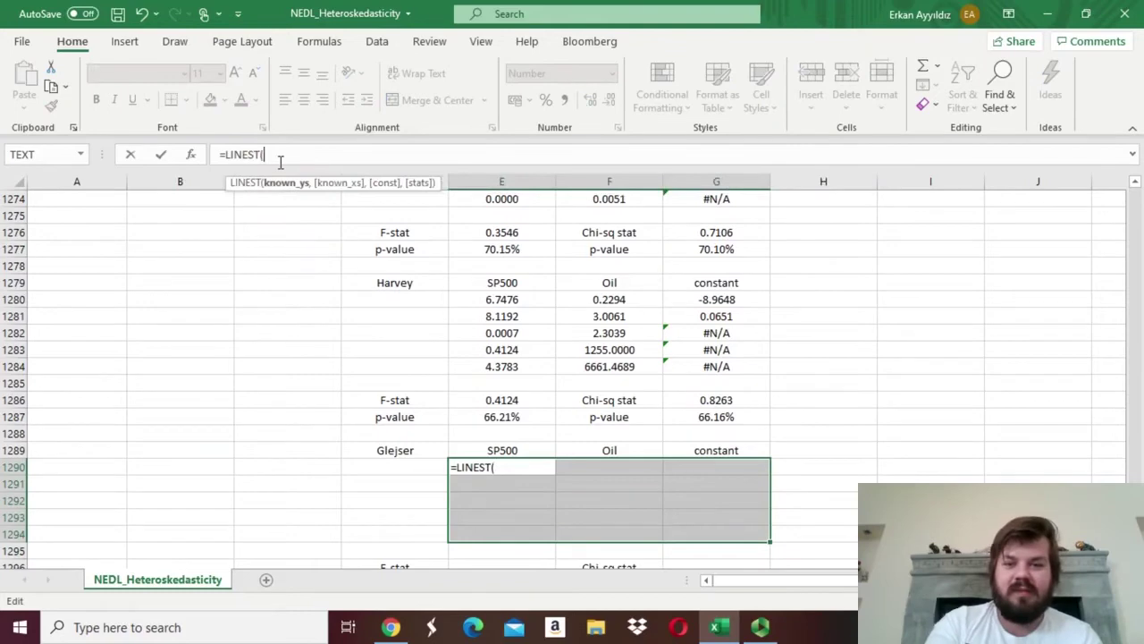
{"action": "left_click", "coordinate": [1041, 350]}
{"action": "key", "text": "ctrl+Up"}
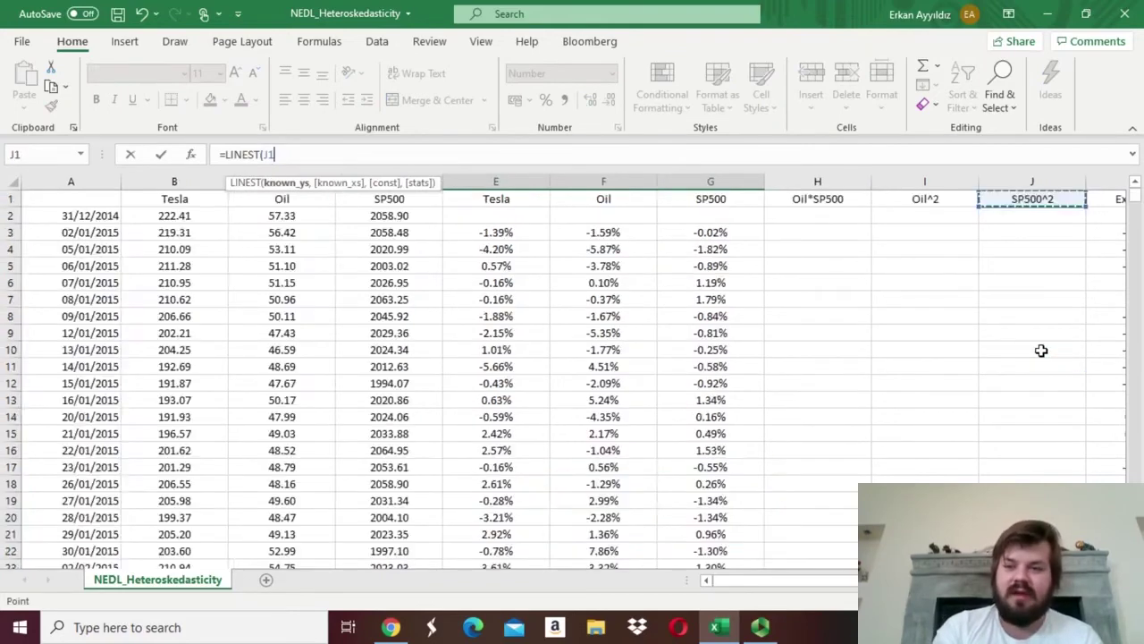
{"action": "key", "text": "Right"}
{"action": "key", "text": "Right"}
{"action": "key", "text": "Right"}
{"action": "key", "text": "Right"}
{"action": "key", "text": "Right"}
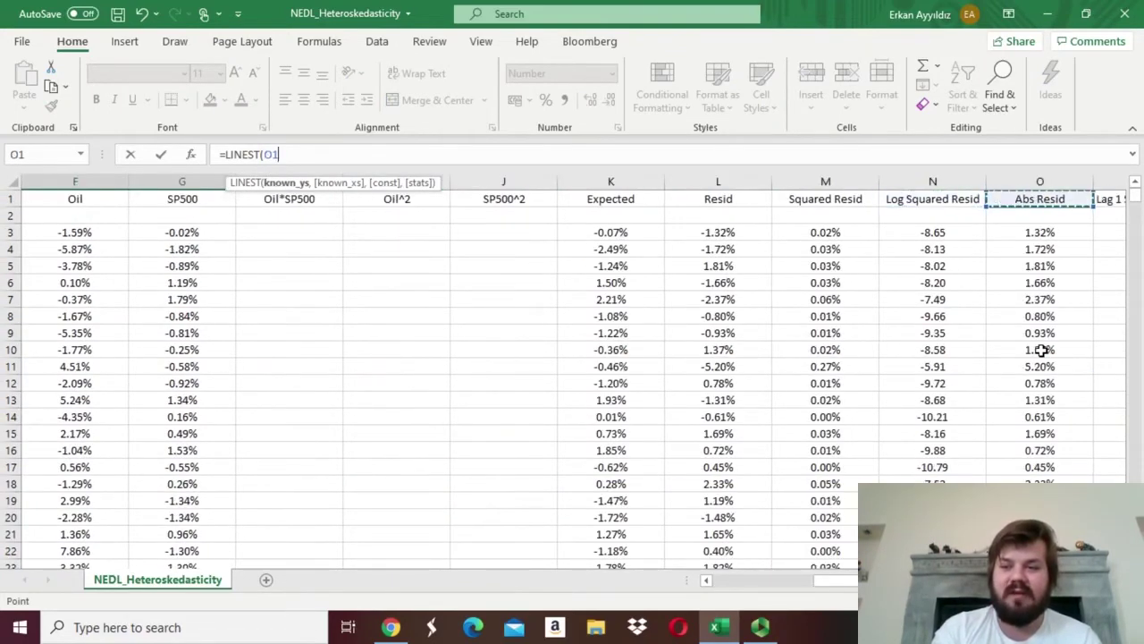
{"action": "key", "text": "Down"}
{"action": "key", "text": "Down"}
{"action": "key", "text": "ctrl+shift+Down"}
- Add Oil and SP500 regressors F3:G1260 and array-enter it, giving coefficients 0.0359, 0.0105, 0.0184
{"action": "type", "text": ","}
{"action": "left_click", "coordinate": [150, 382]}
{"action": "key", "text": "ctrl+Up"}
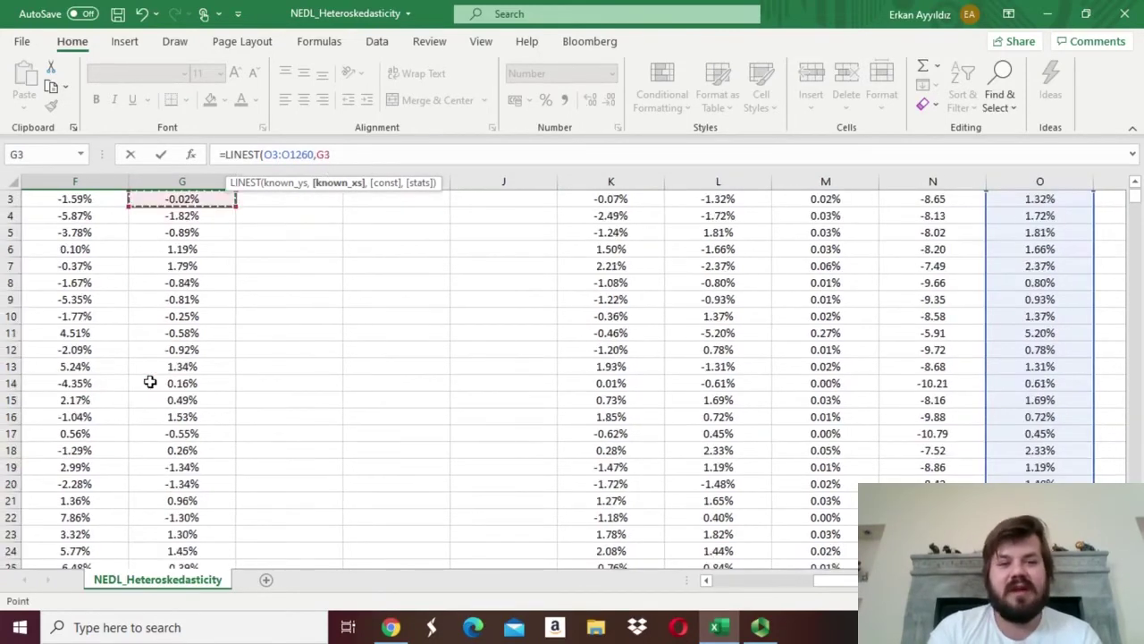
{"action": "key", "text": "Left"}
{"action": "key", "text": "shift+Right"}
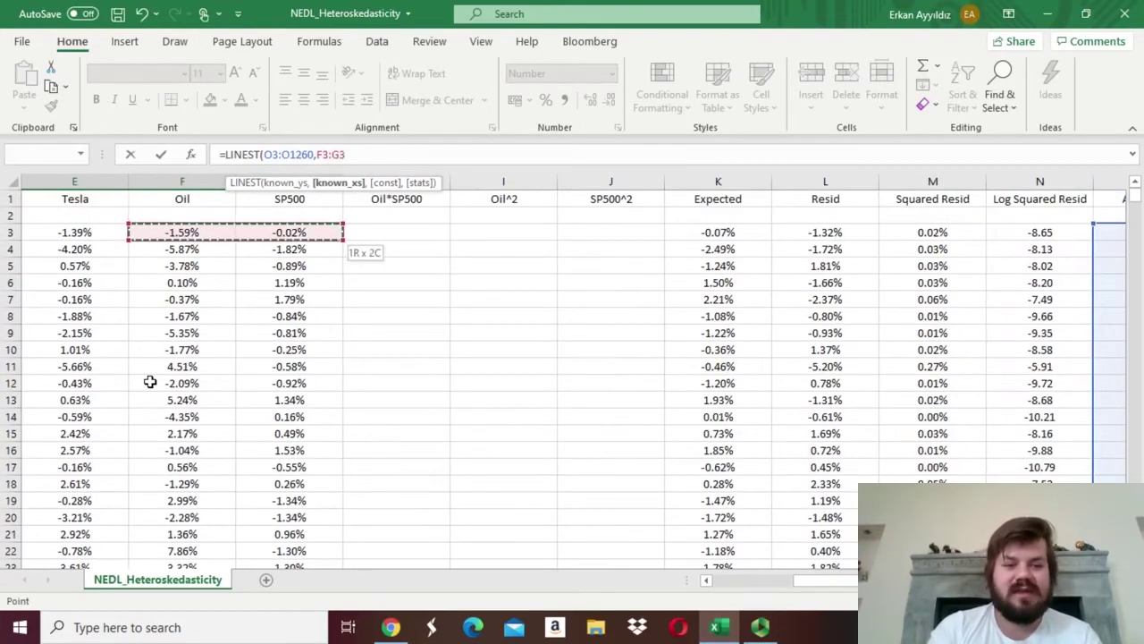
{"action": "key", "text": "ctrl+shift+Down"}
{"action": "type", "text": ",1,1"}
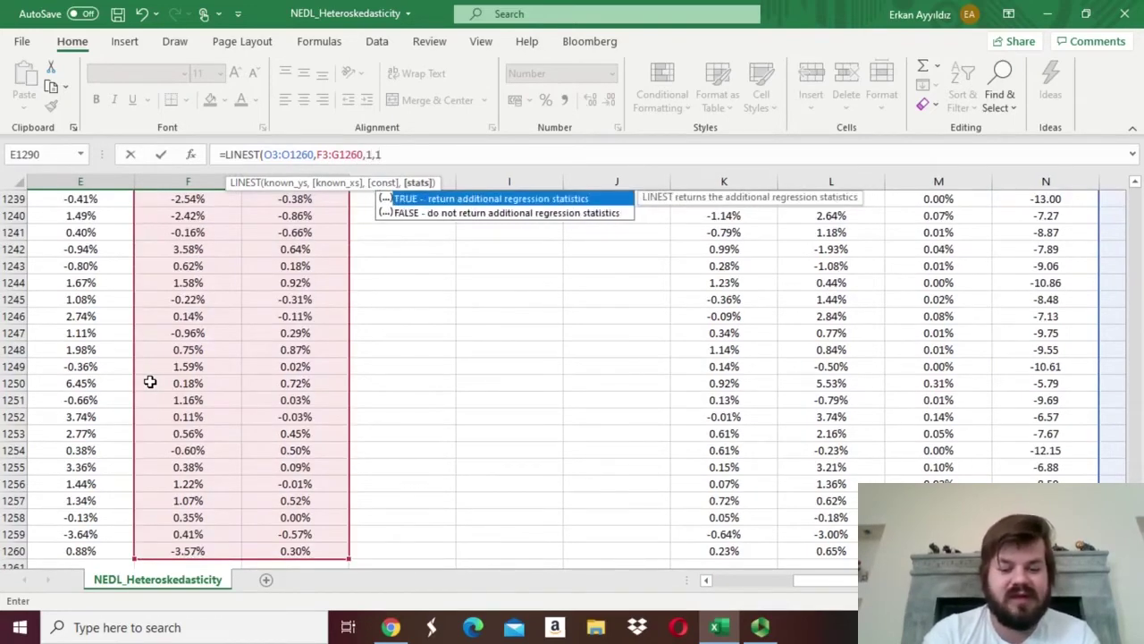
{"action": "type", "text": ")"}
{"action": "key", "text": "ctrl+shift+Return"}
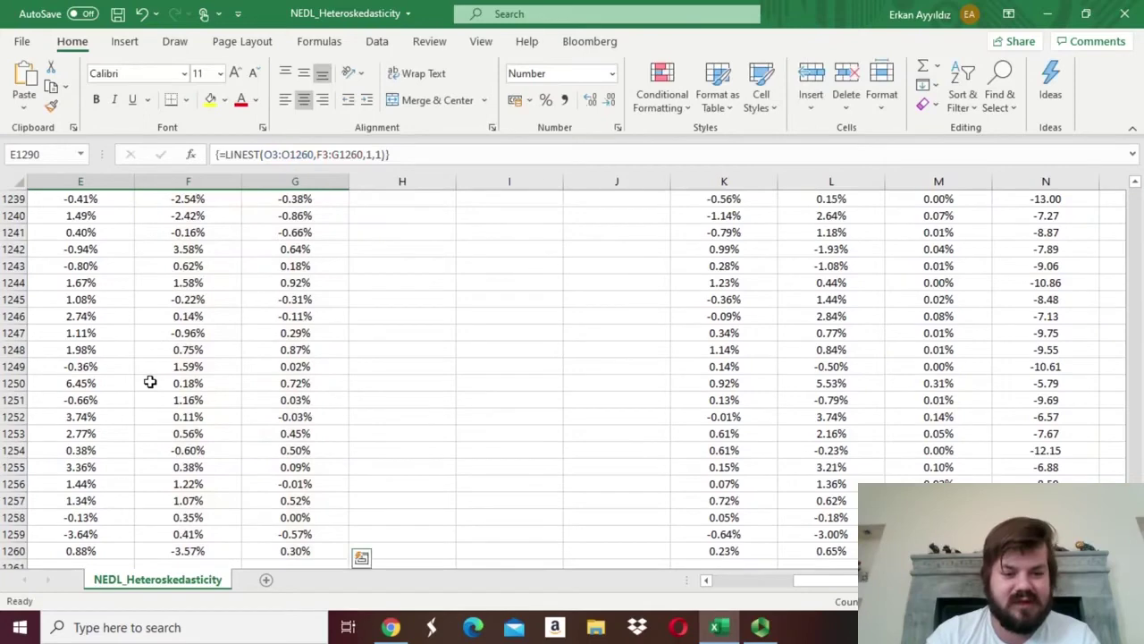
{"action": "key", "text": "Down"}
{"action": "key", "text": "Down"}
{"action": "key", "text": "Down"}
{"action": "key", "text": "Down"}
{"action": "key", "text": "Down"}
{"action": "key", "text": "Down"}
{"action": "key", "text": "Down"}
{"action": "key", "text": "Down"}
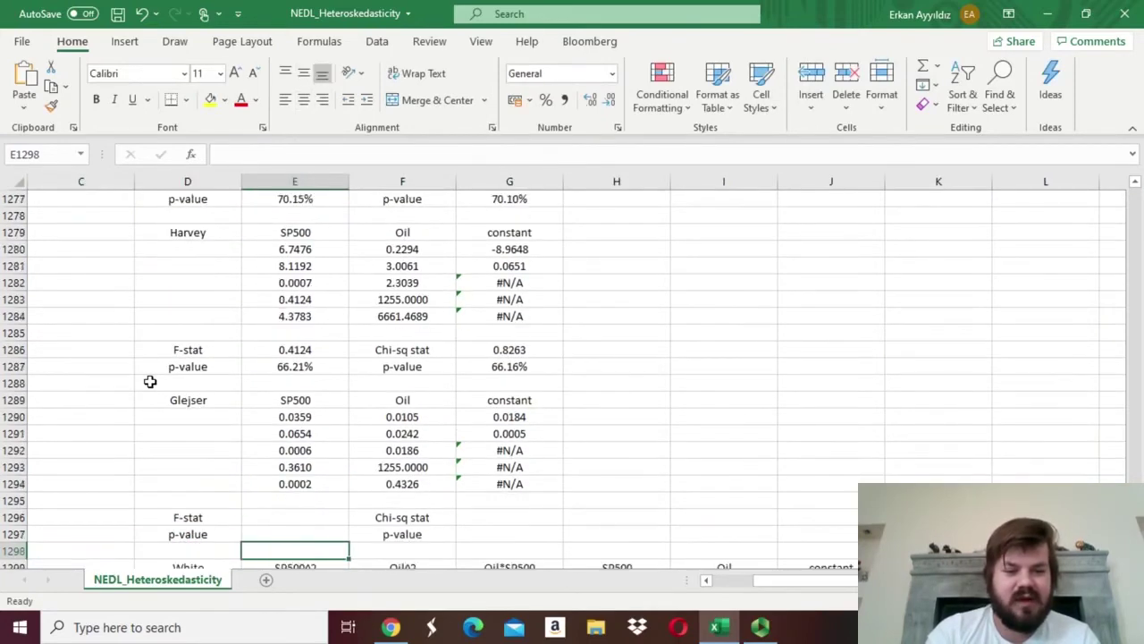
{"action": "key", "text": "Down"}
{"action": "key", "text": "Up"}
{"action": "key", "text": "Up"}
{"action": "key", "text": "Up"}
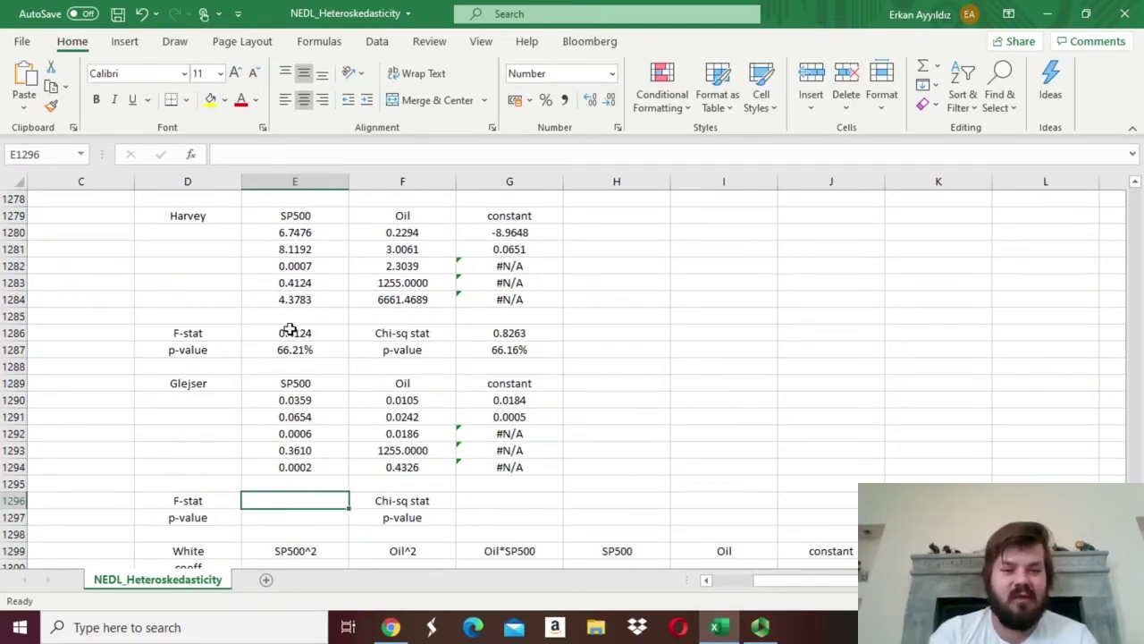
- Copy the Harvey F-stat and p-value formulas into E1296, giving 0.3610 and 69.70%
{"action": "left_click_drag", "start_coordinate": [294, 331], "coordinate": [330, 350]}
{"action": "key", "text": "ctrl+c"}
{"action": "left_click", "coordinate": [301, 501]}
{"action": "key", "text": "Return"}
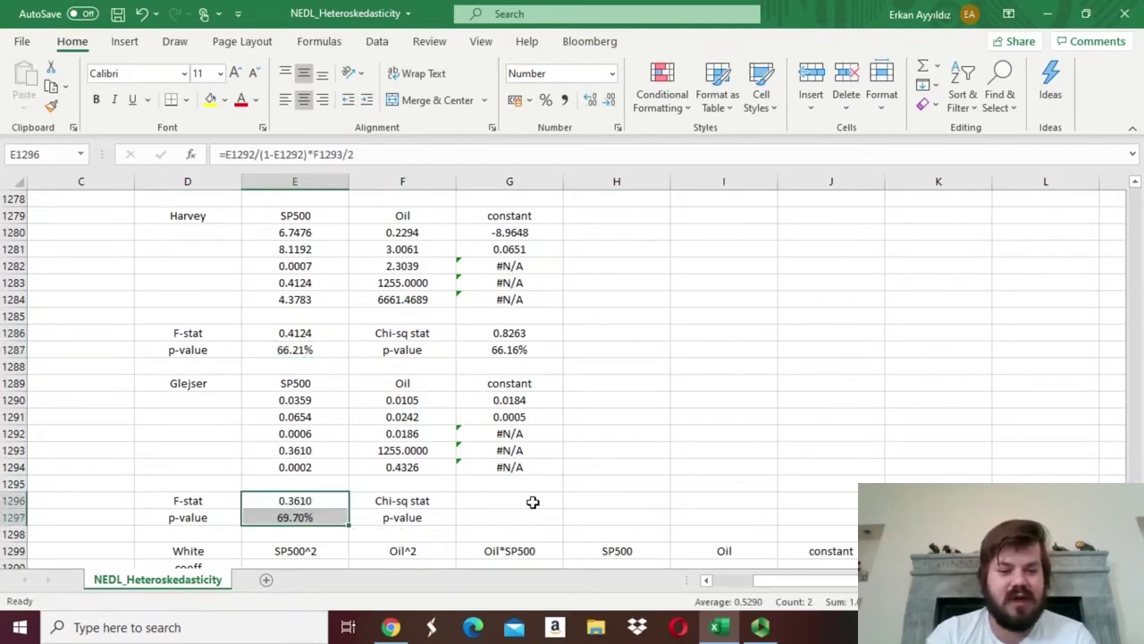
{"action": "left_click", "coordinate": [299, 502]}
{"action": "left_click", "coordinate": [295, 518]}
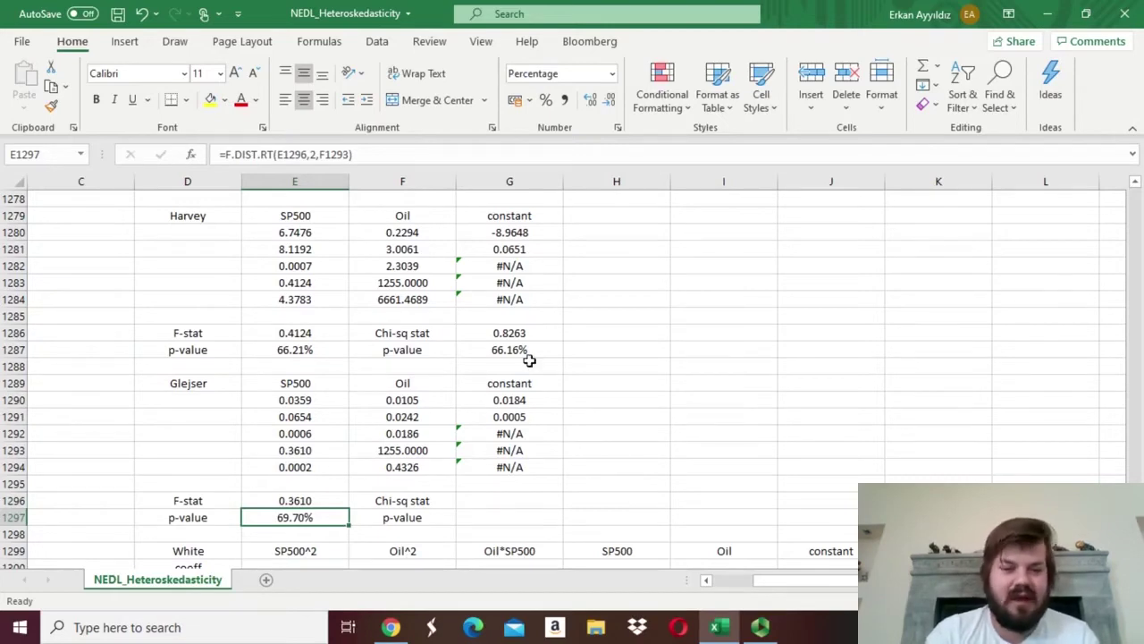
- Copy the Harvey chi-square formulas into G1296, giving 0.7233 and 69.65%
{"action": "left_click_drag", "start_coordinate": [510, 334], "coordinate": [510, 348]}
{"action": "key", "text": "ctrl+c"}
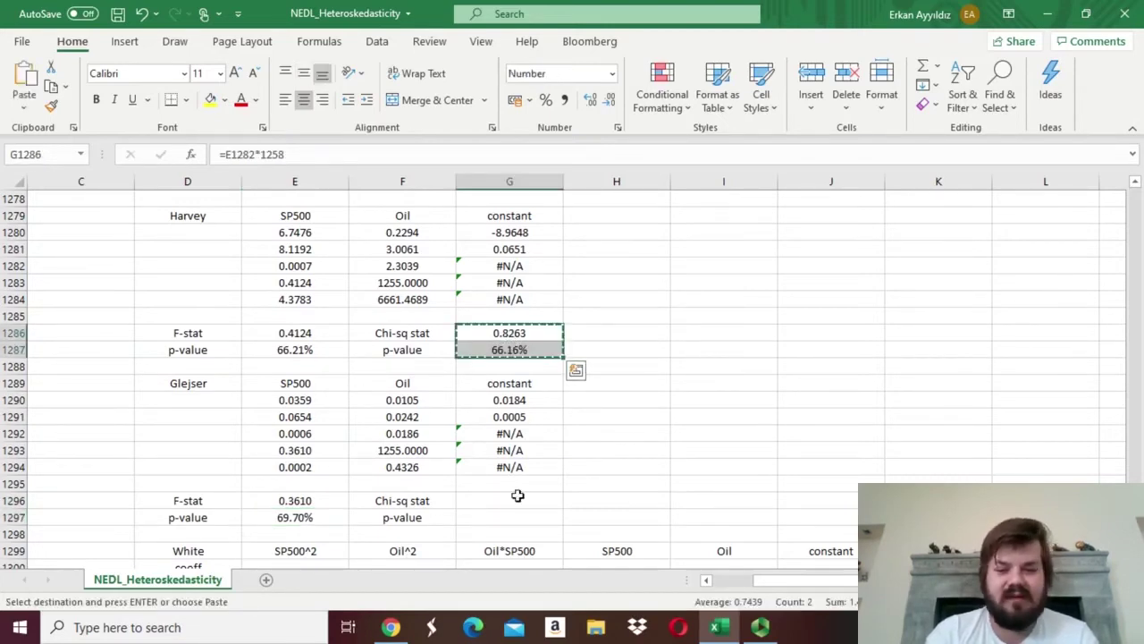
{"action": "left_click", "coordinate": [490, 504]}
{"action": "key", "text": "ctrl+v"}
{"action": "key", "text": "Escape"}
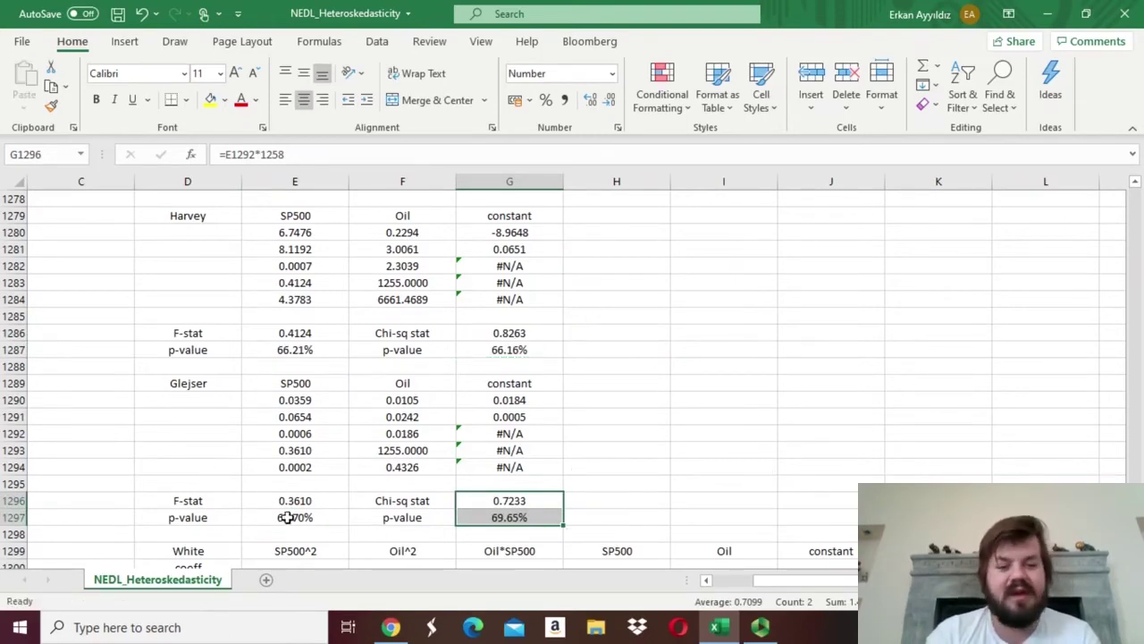
{"action": "left_click", "coordinate": [611, 406]}
{"action": "key", "text": "Up"}
{"action": "key", "text": "Up"}
{"action": "key", "text": "Up"}
{"action": "key", "text": "Up"}
{"action": "key", "text": "Up"}
{"action": "key", "text": "Up"}
{"action": "key", "text": "Up"}
{"action": "key", "text": "Up"}
{"action": "key", "text": "Up"}
{"action": "key", "text": "Up"}
{"action": "key", "text": "Up"}
{"action": "key", "text": "Up"}
{"action": "key", "text": "Up"}
{"action": "key", "text": "Up"}
{"action": "key", "text": "Up"}
{"action": "key", "text": "Down"}
{"action": "key", "text": "Down"}
{"action": "key", "text": "Down"}
{"action": "key", "text": "Down"}
{"action": "key", "text": "Down"}
{"action": "key", "text": "Down"}
{"action": "key", "text": "Down"}
{"action": "key", "text": "Down"}
{"action": "key", "text": "Down"}
{"action": "key", "text": "Down"}
{"action": "key", "text": "Down"}
{"action": "key", "text": "Down"}
{"action": "key", "text": "Down"}
{"action": "key", "text": "Down"}
{"action": "key", "text": "Down"}
{"action": "key", "text": "Down"}
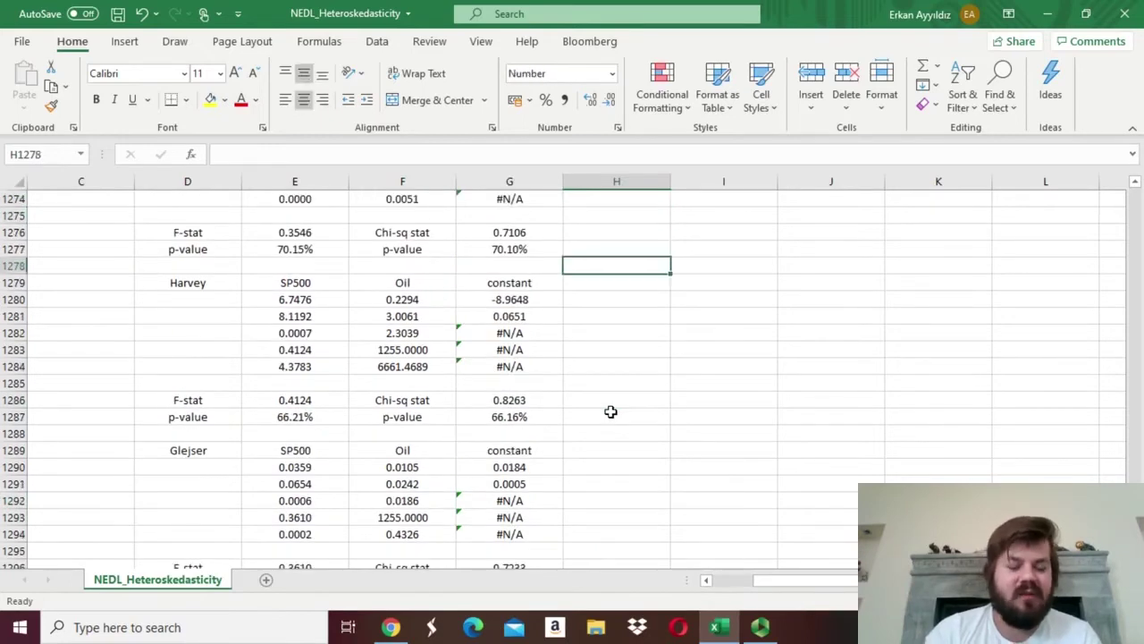
{"action": "key", "text": "Down"}
{"action": "key", "text": "Down"}
{"action": "key", "text": "Down"}
{"action": "key", "text": "Down"}
{"action": "key", "text": "Down"}
{"action": "key", "text": "Down"}
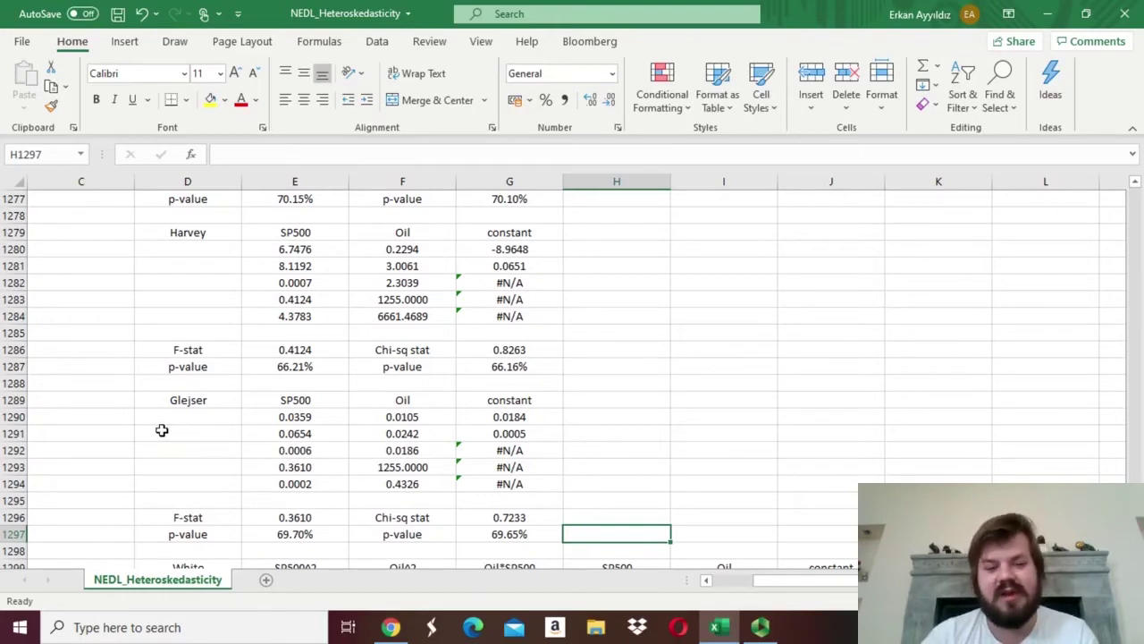
{"action": "left_click", "coordinate": [219, 402]}
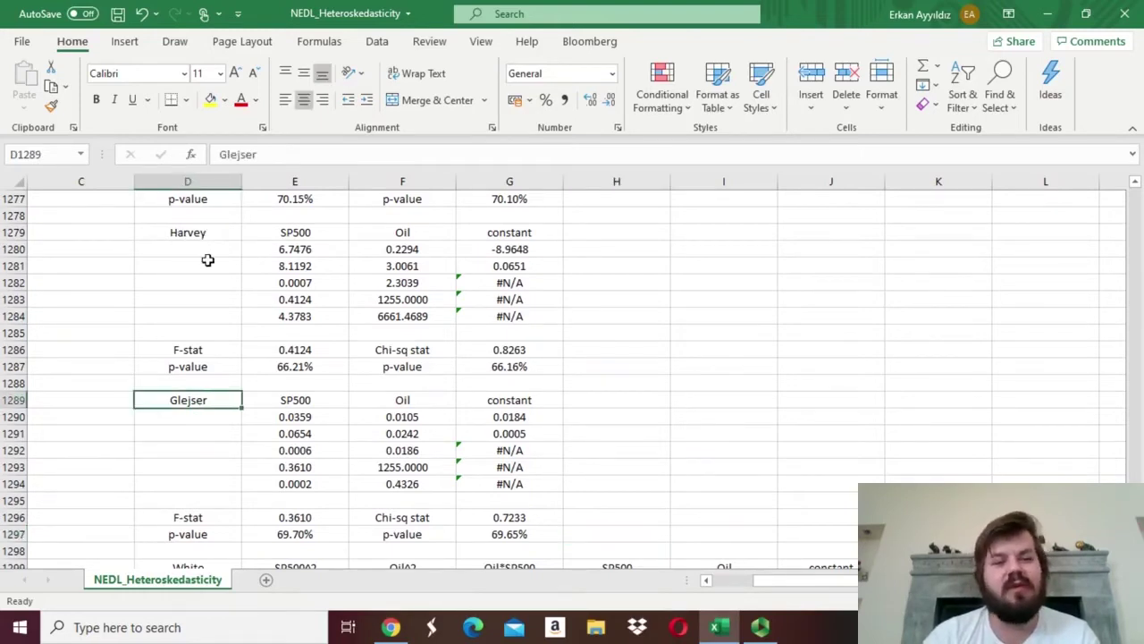
{"action": "left_click", "coordinate": [187, 232]}
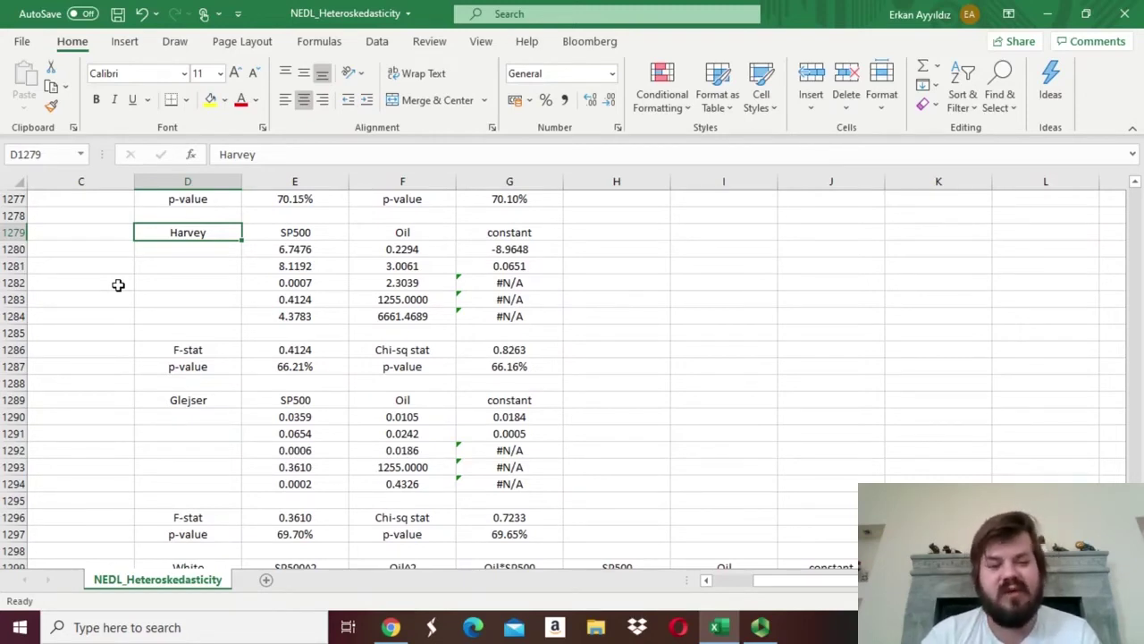
{"action": "left_click", "coordinate": [301, 363]}
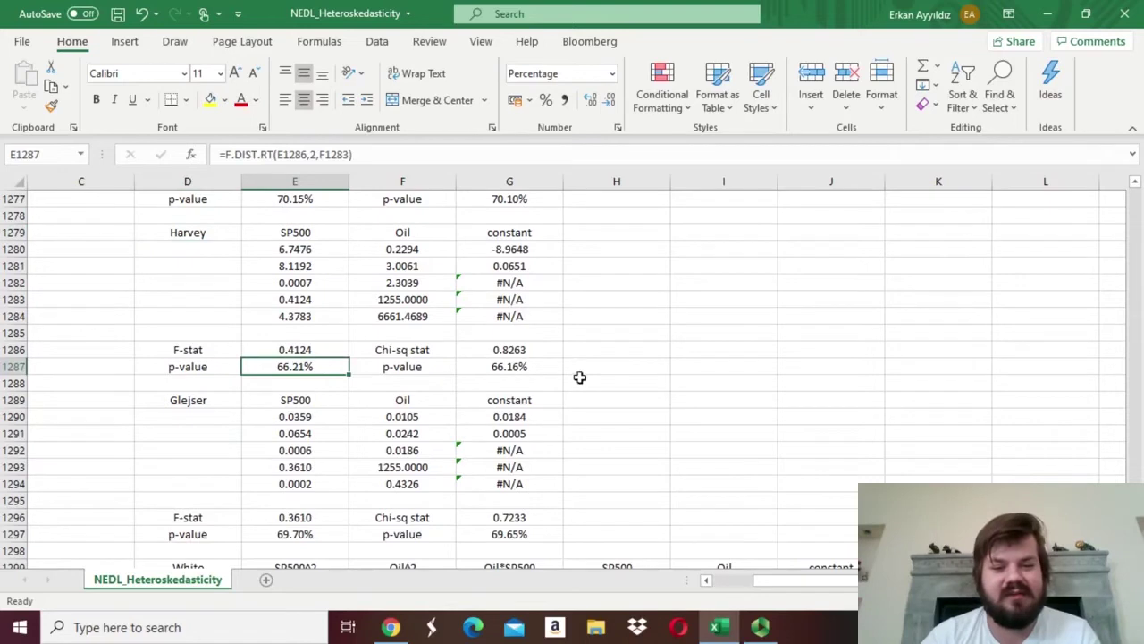
{"action": "left_click", "coordinate": [507, 365]}
{"action": "left_click", "coordinate": [652, 378]}
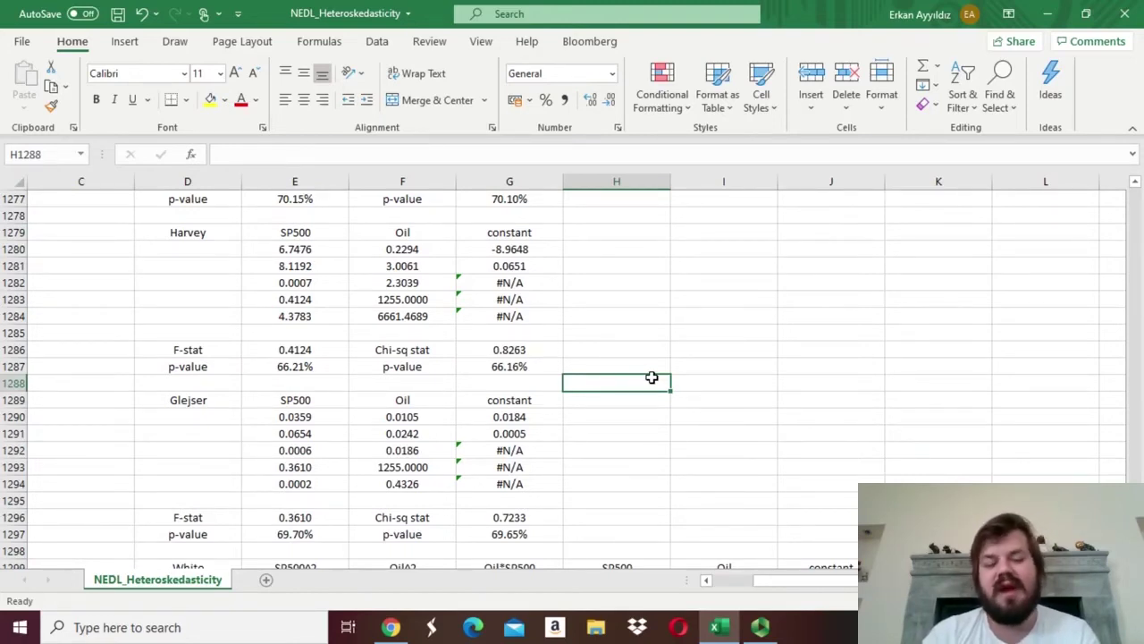
{"action": "key", "text": "Down"}
{"action": "key", "text": "Down"}
{"action": "key", "text": "Down"}
{"action": "key", "text": "Down"}
{"action": "key", "text": "Down"}
{"action": "key", "text": "Down"}
{"action": "key", "text": "Down"}
{"action": "key", "text": "Down"}
{"action": "key", "text": "Down"}
{"action": "key", "text": "Down"}
{"action": "key", "text": "Down"}
{"action": "key", "text": "Down"}
{"action": "key", "text": "Down"}
{"action": "key", "text": "Down"}
{"action": "key", "text": "Down"}
{"action": "key", "text": "Down"}
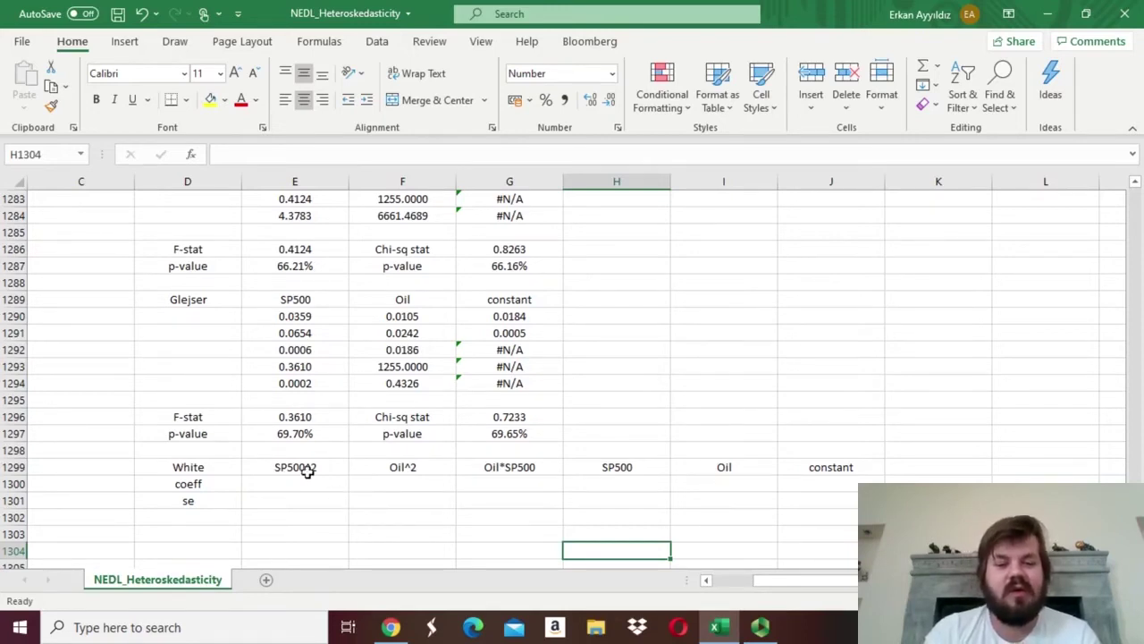
- Enter =F3*G3 in H3 for Oil×SP500 and copy it down column H
{"action": "left_click_drag", "start_coordinate": [291, 471], "coordinate": [403, 543]}
{"action": "left_click_drag", "start_coordinate": [531, 459], "coordinate": [531, 542]}
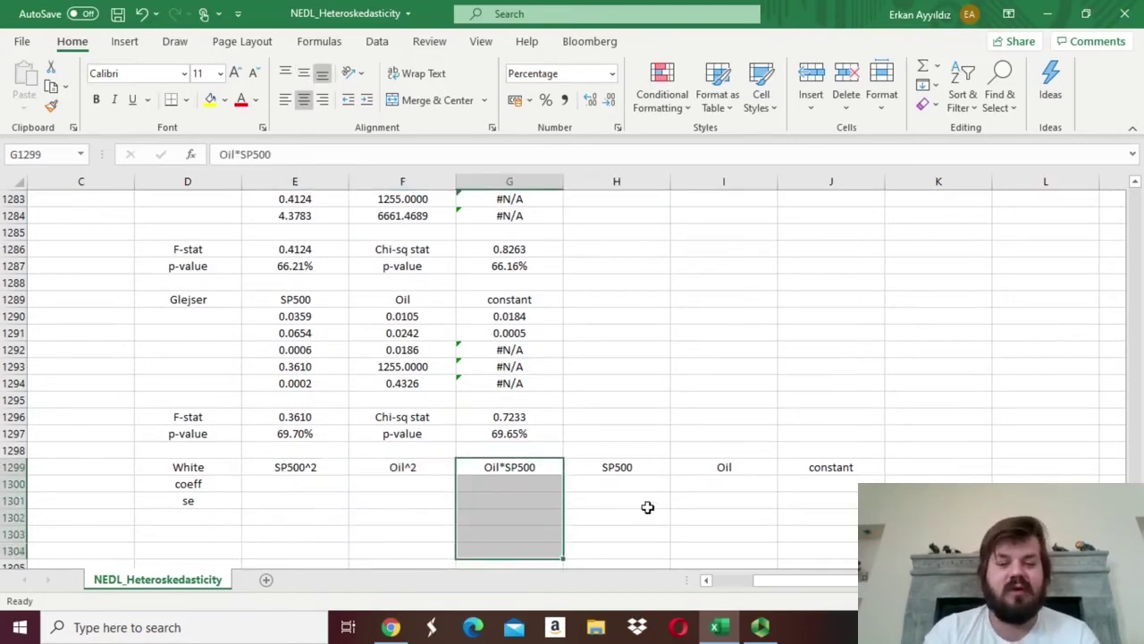
{"action": "left_click", "coordinate": [298, 469]}
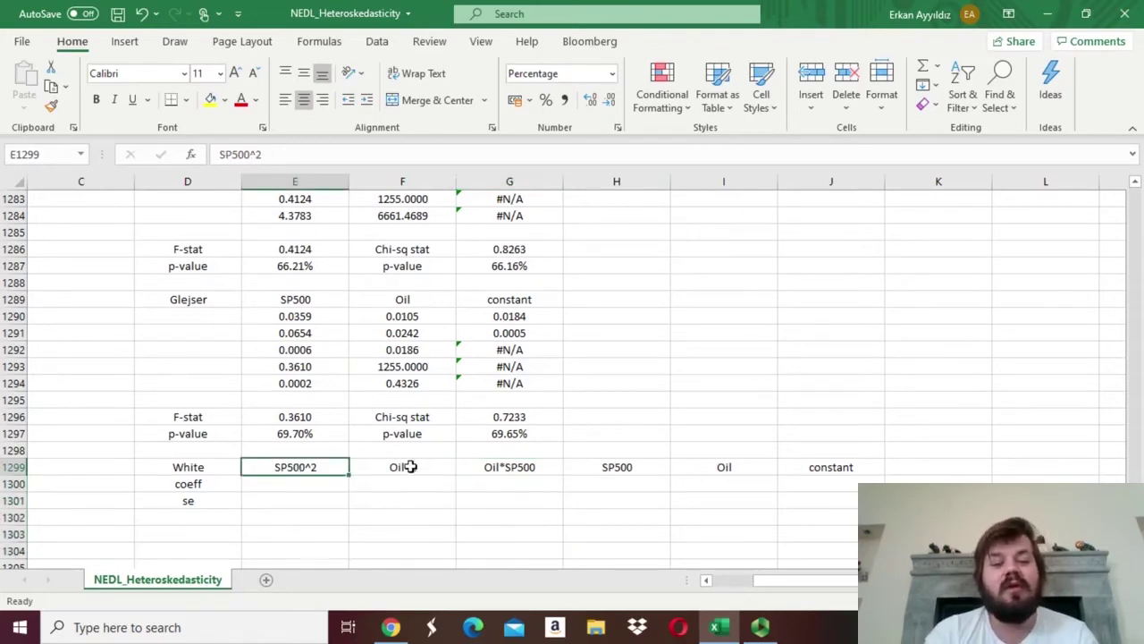
{"action": "left_click", "coordinate": [407, 469]}
{"action": "left_click", "coordinate": [517, 472]}
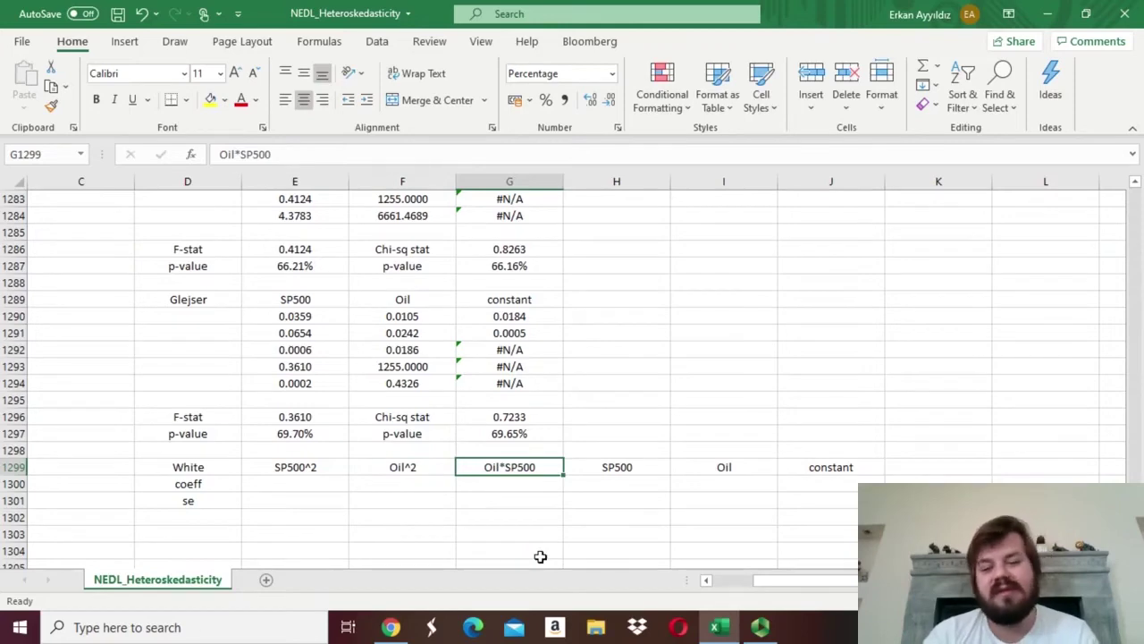
{"action": "left_click", "coordinate": [632, 380]}
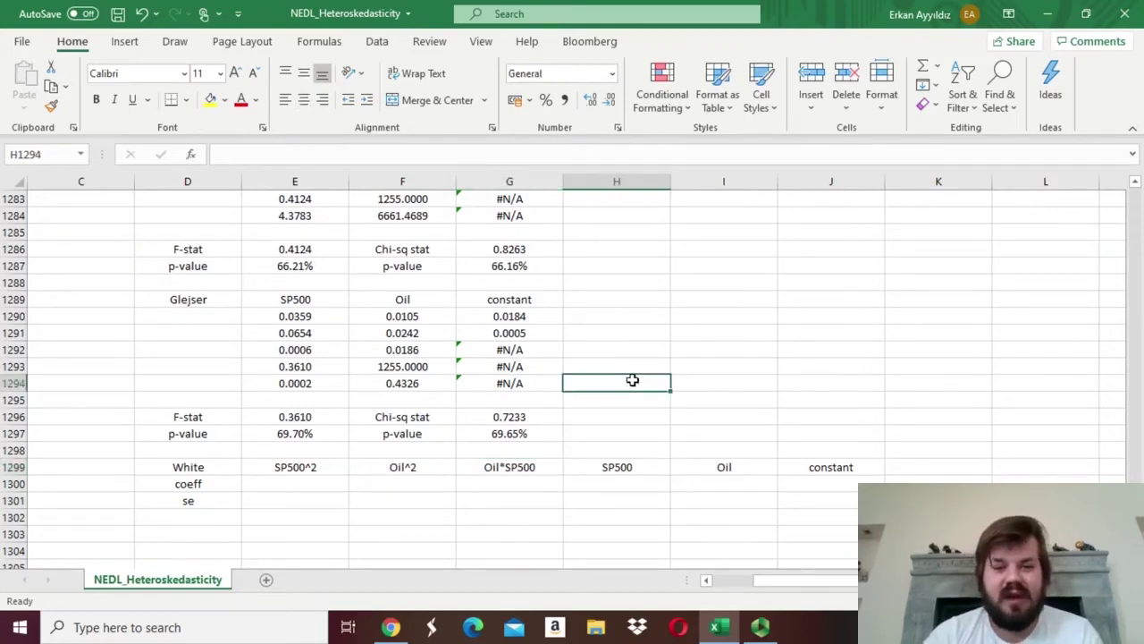
{"action": "key", "text": "ctrl+Up"}
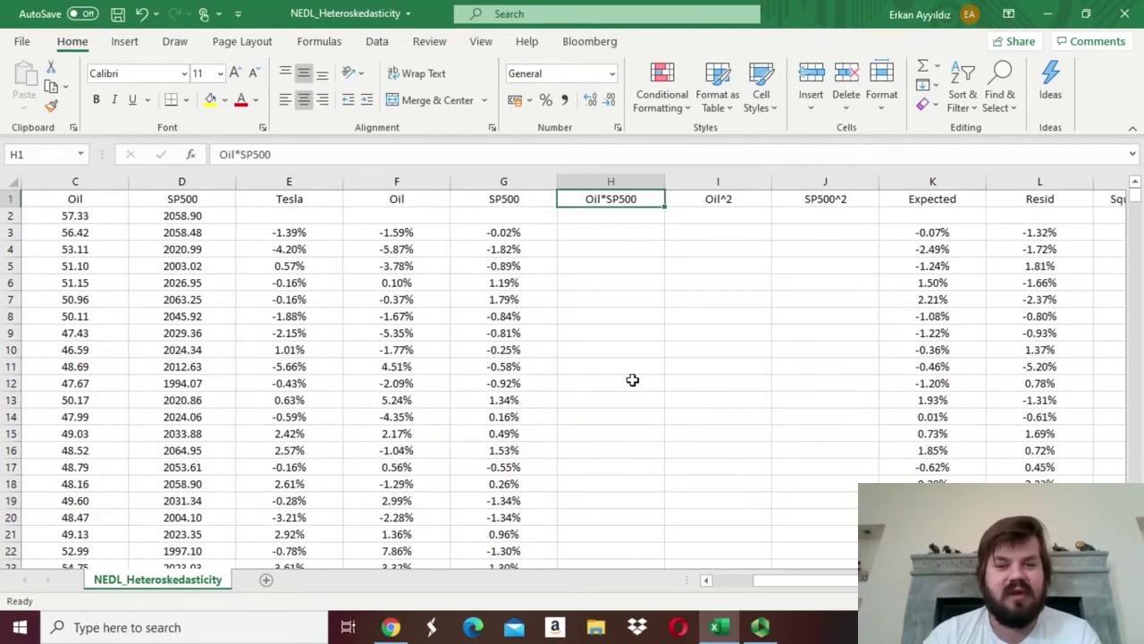
{"action": "key", "text": "Down"}
{"action": "key", "text": "Down"}
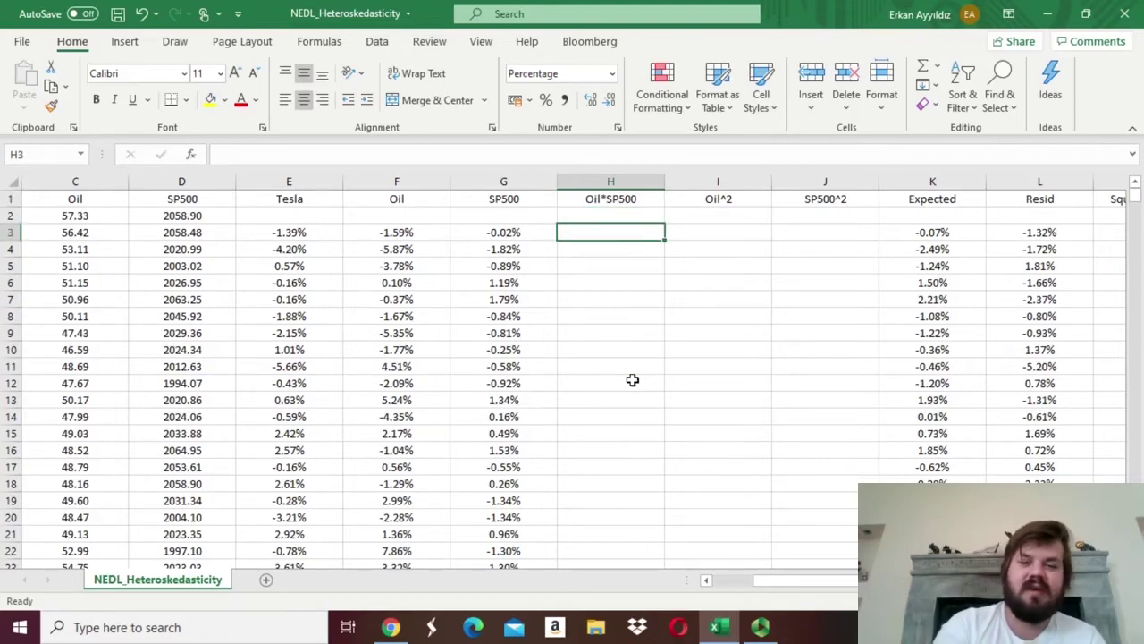
{"action": "type", "text": "="}
{"action": "left_click", "coordinate": [403, 233]}
{"action": "type", "text": "*"}
{"action": "left_click", "coordinate": [472, 232]}
{"action": "key", "text": "Return"}
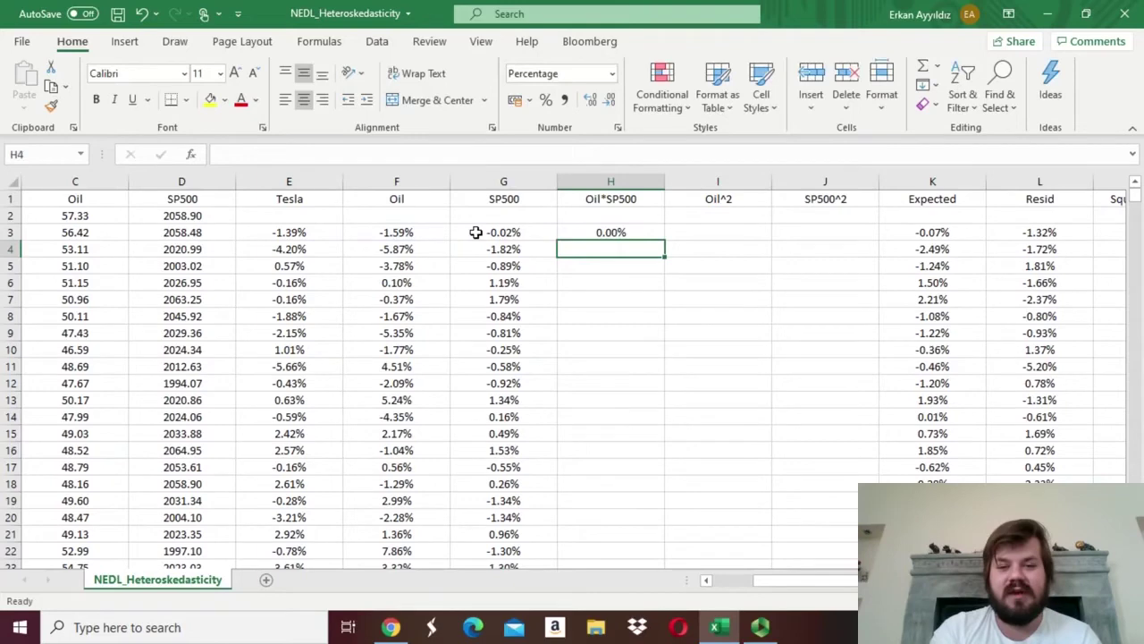
{"action": "left_click", "coordinate": [608, 231]}
{"action": "double_click", "coordinate": [665, 239]}
- Enter =F3^2 in I3 for Oil squared and fill it down column I
{"action": "left_click", "coordinate": [701, 236]}
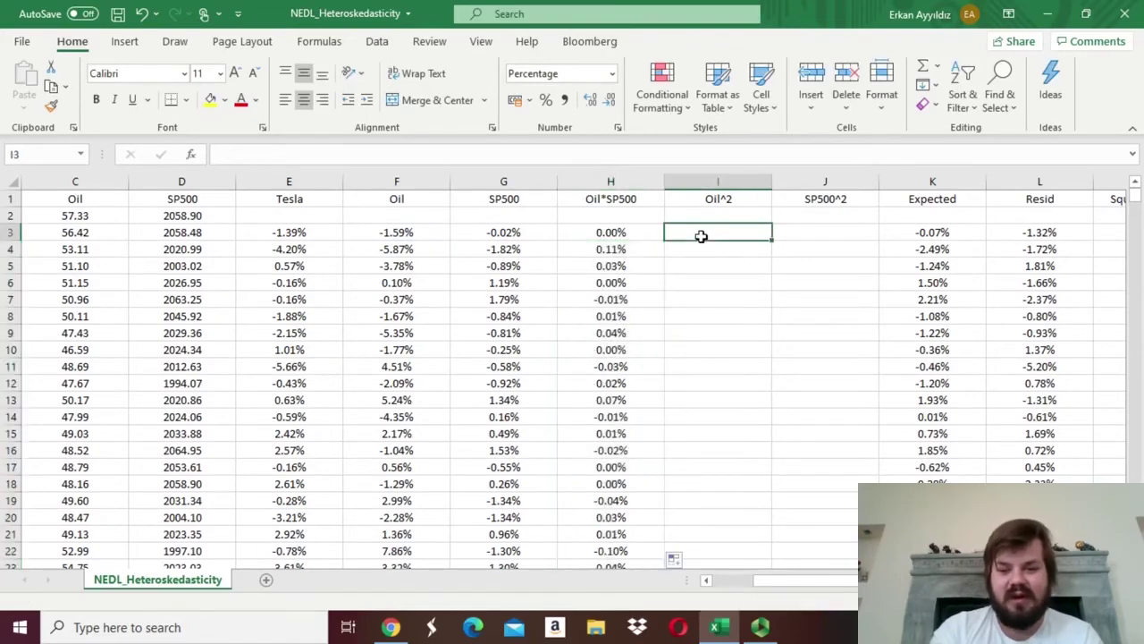
{"action": "type", "text": "="}
{"action": "left_click", "coordinate": [409, 235]}
{"action": "type", "text": "^2"}
{"action": "key", "text": "Return"}
{"action": "left_click", "coordinate": [764, 236]}
{"action": "double_click", "coordinate": [770, 241]}
- Enter =G3^2 in J3 for SP500 squared, fill it down, and return to the White rows
{"action": "left_click", "coordinate": [784, 236]}
{"action": "type", "text": "="}
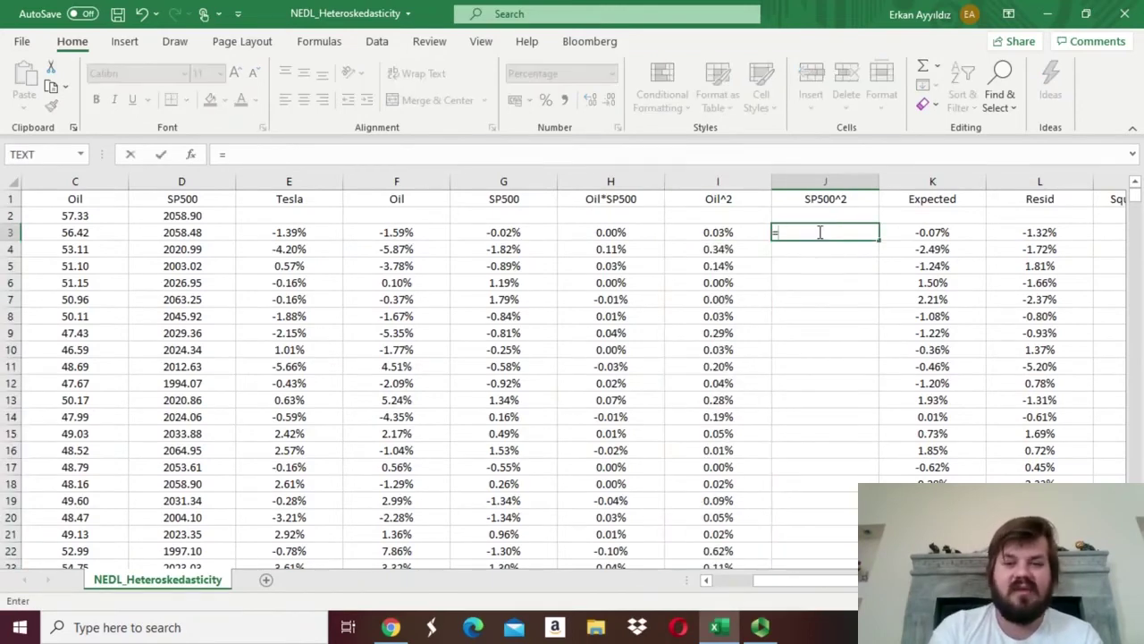
{"action": "left_click", "coordinate": [536, 231]}
{"action": "type", "text": "^2"}
{"action": "key", "text": "Return"}
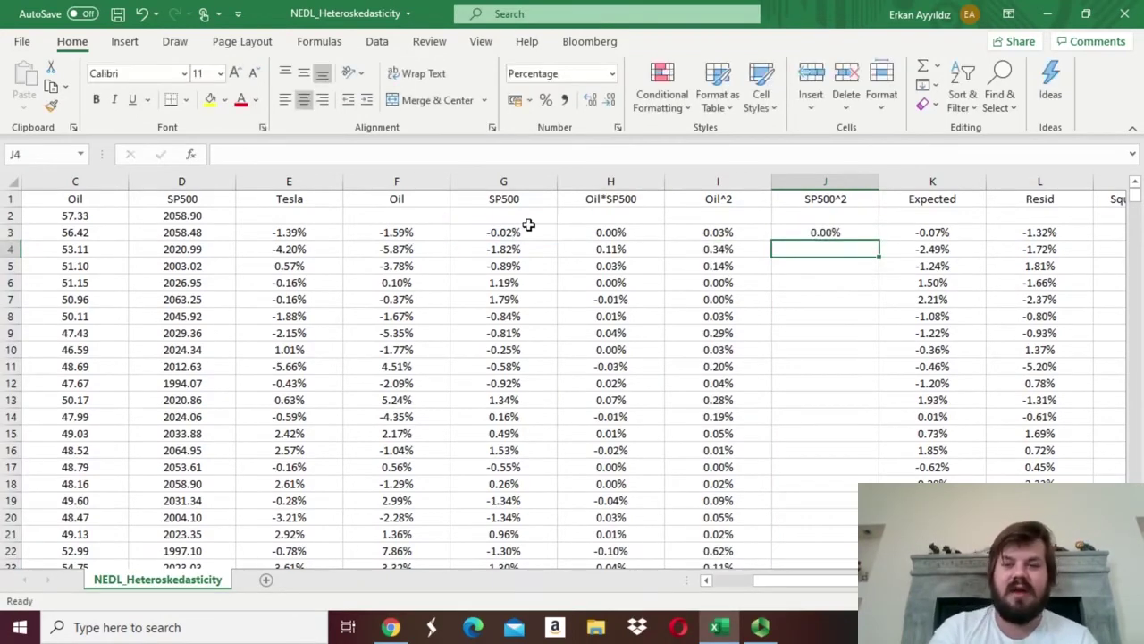
{"action": "left_click", "coordinate": [827, 231]}
{"action": "double_click", "coordinate": [879, 240]}
{"action": "left_click", "coordinate": [385, 279]}
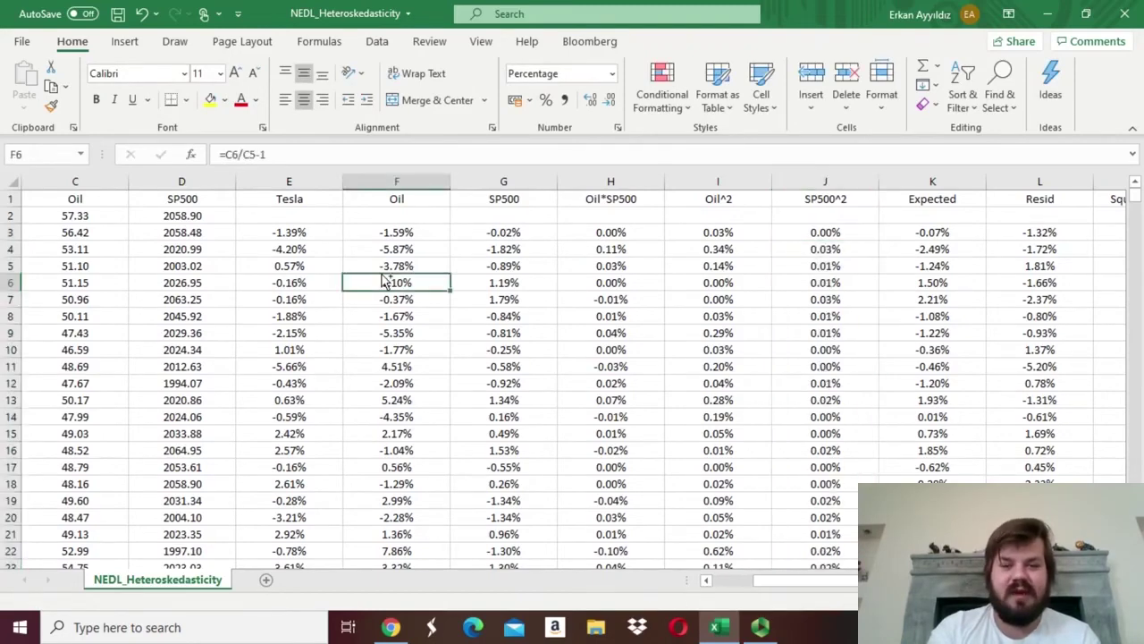
{"action": "key", "text": "ctrl+Down"}
{"action": "key", "text": "Down"}
{"action": "key", "text": "Down"}
{"action": "key", "text": "Down"}
{"action": "key", "text": "Down"}
{"action": "key", "text": "Down"}
{"action": "key", "text": "Down"}
{"action": "key", "text": "Down"}
{"action": "key", "text": "Down"}
{"action": "key", "text": "Down"}
{"action": "key", "text": "Down"}
{"action": "key", "text": "Down"}
{"action": "key", "text": "Down"}
{"action": "key", "text": "Down"}
{"action": "key", "text": "Down"}
{"action": "key", "text": "Down"}
{"action": "key", "text": "Down"}
{"action": "key", "text": "Down"}
{"action": "key", "text": "Down"}
{"action": "key", "text": "Down"}
{"action": "key", "text": "Down"}
{"action": "key", "text": "Down"}
{"action": "key", "text": "Down"}
{"action": "key", "text": "Down"}
{"action": "key", "text": "Down"}
{"action": "key", "text": "Down"}
{"action": "key", "text": "Down"}
{"action": "key", "text": "Down"}
{"action": "key", "text": "Down"}
{"action": "key", "text": "Down"}
{"action": "key", "text": "Down"}
{"action": "key", "text": "Down"}
{"action": "key", "text": "Down"}
{"action": "key", "text": "Down"}
{"action": "key", "text": "Up"}
{"action": "key", "text": "Up"}
{"action": "key", "text": "Up"}
{"action": "key", "text": "Up"}
{"action": "key", "text": "Up"}
{"action": "key", "text": "Up"}
{"action": "key", "text": "Up"}
{"action": "key", "text": "Up"}
{"action": "key", "text": "Up"}
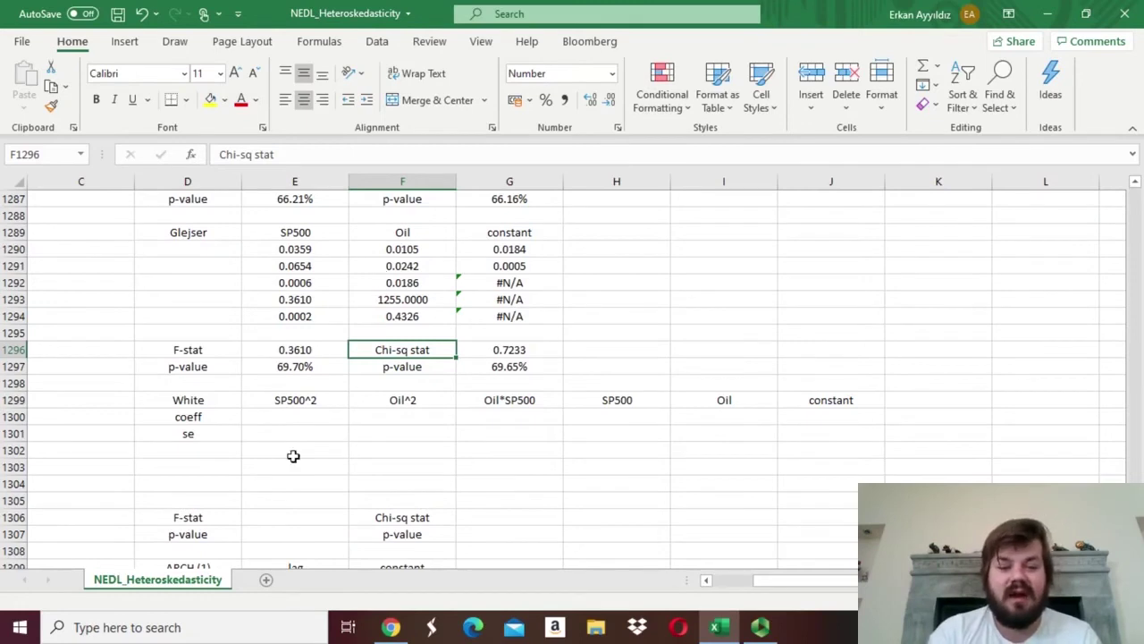
- Select E1300:J1304 and start LINEST with Squared Resid M3:M1260 as the dependent range
{"action": "left_click", "coordinate": [275, 427]}
{"action": "left_click_drag", "start_coordinate": [276, 416], "coordinate": [838, 481]}
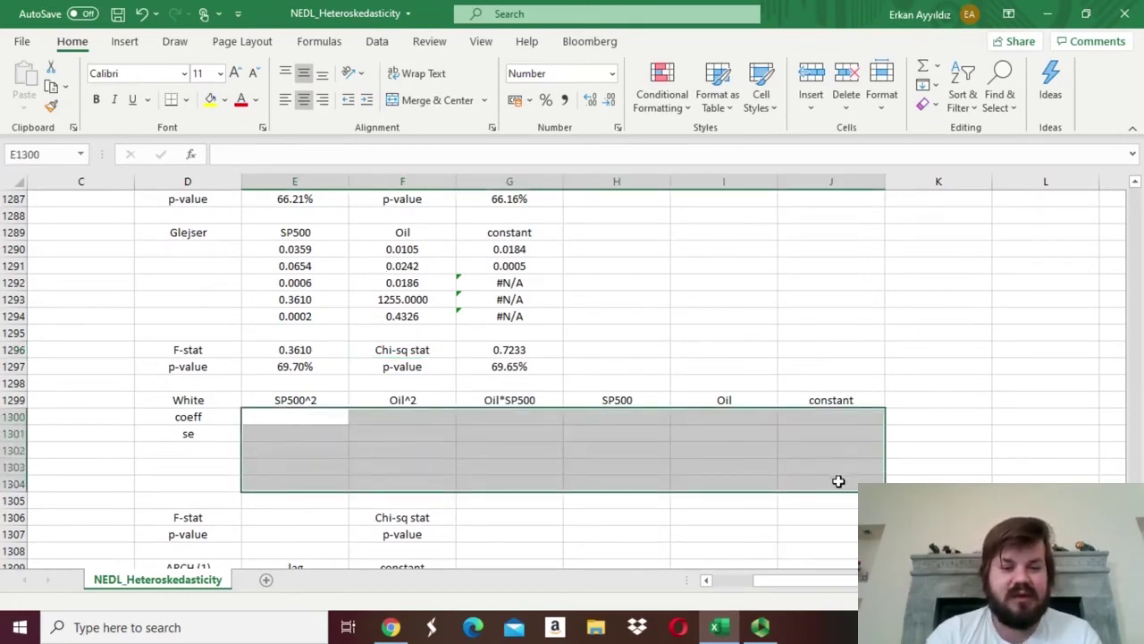
{"action": "type", "text": "="}
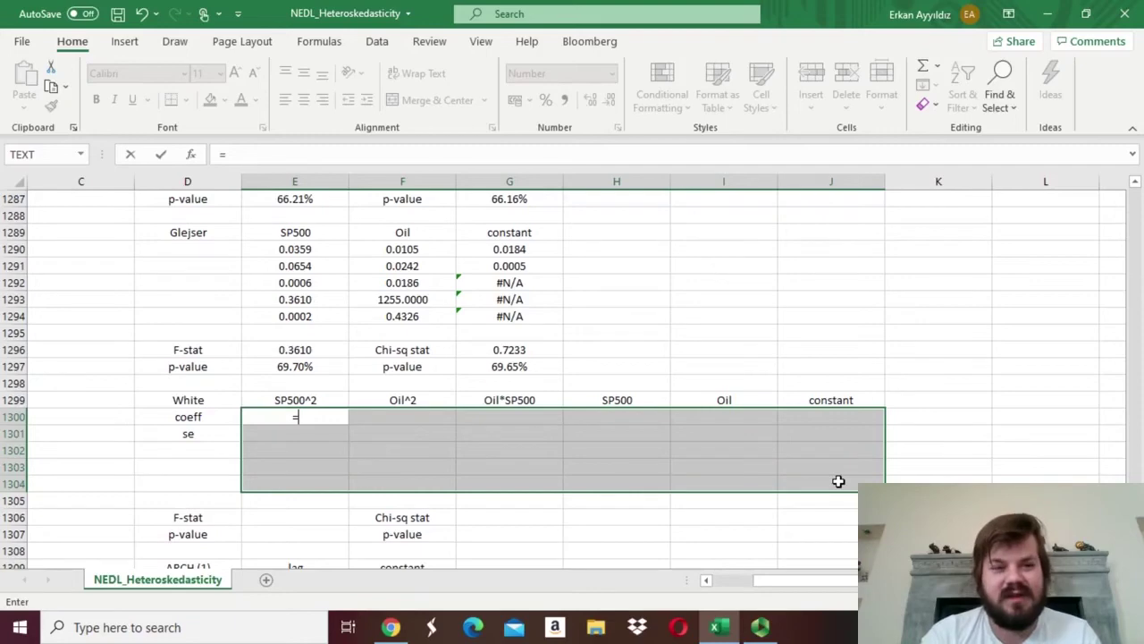
{"action": "left_click", "coordinate": [226, 156]}
{"action": "type", "text": "LINEST("}
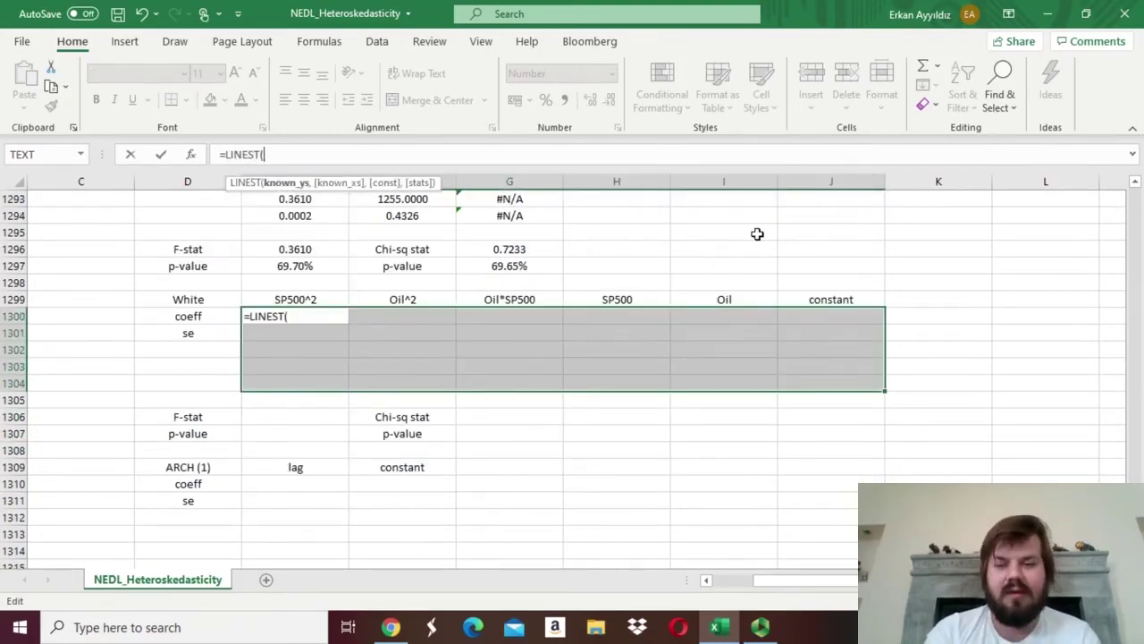
{"action": "left_click", "coordinate": [1021, 266]}
{"action": "key", "text": "ctrl+Up"}
{"action": "key", "text": "ctrl+Up"}
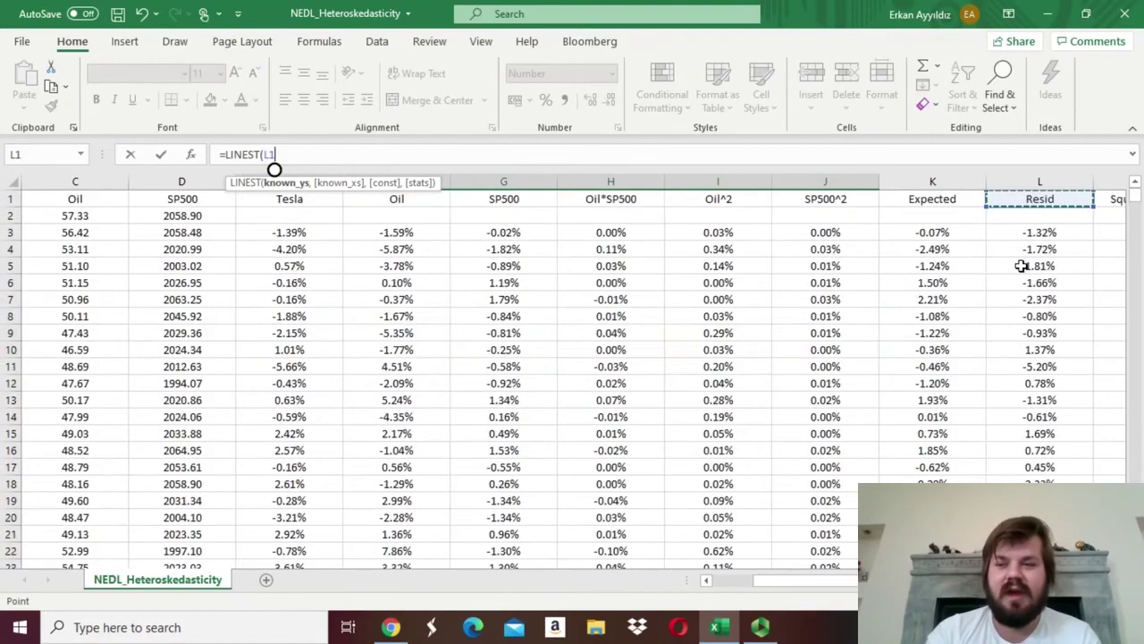
{"action": "key", "text": "Down"}
{"action": "key", "text": "Down"}
{"action": "key", "text": "Right"}
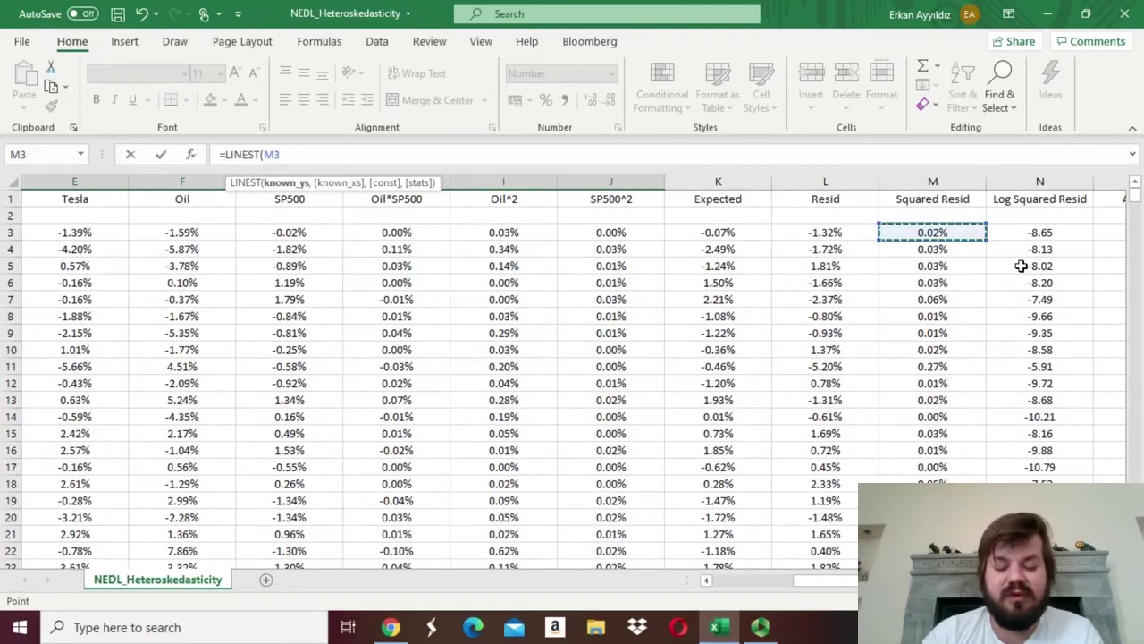
{"action": "key", "text": "ctrl+shift+Down"}
{"action": "type", "text": ","}
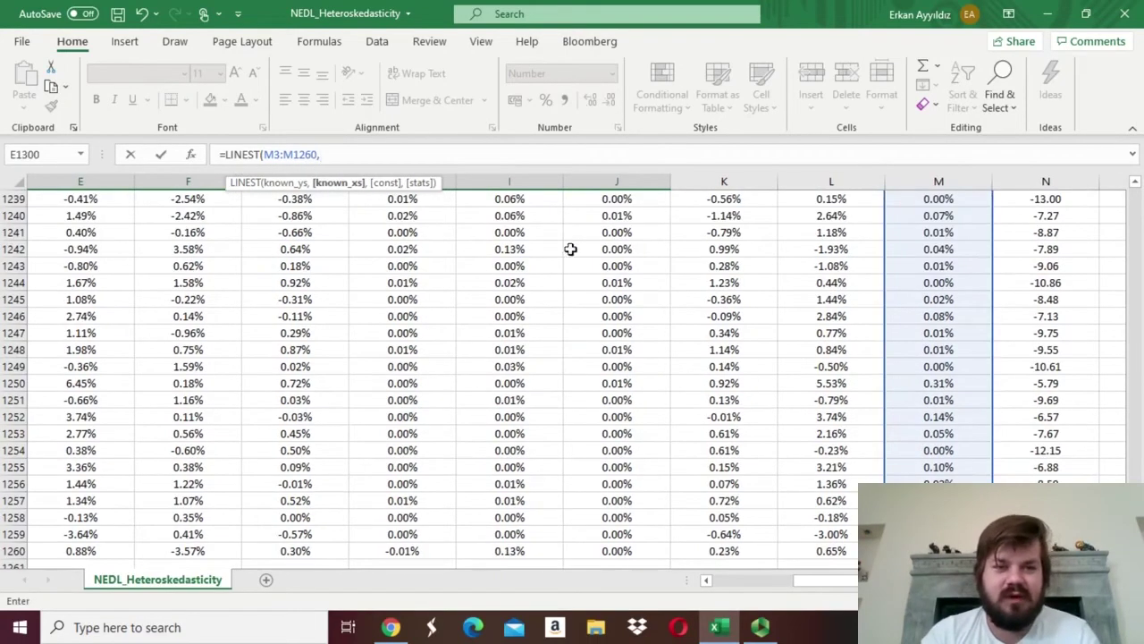
- Add regressors F3:J1260 with arguments 1,1 and array-enter the LINEST formula
{"action": "left_click", "coordinate": [360, 282]}
{"action": "key", "text": "ctrl+Left"}
{"action": "key", "text": "Up"}
{"action": "key", "text": "Up"}
{"action": "key", "text": "Up"}
{"action": "key", "text": "Up"}
{"action": "key", "text": "Up"}
{"action": "key", "text": "Up"}
{"action": "key", "text": "Up"}
{"action": "key", "text": "Up"}
{"action": "key", "text": "Up"}
{"action": "key", "text": "Up"}
{"action": "key", "text": "Up"}
{"action": "key", "text": "Up"}
{"action": "key", "text": "Up"}
{"action": "key", "text": "Up"}
{"action": "key", "text": "Up"}
{"action": "key", "text": "Up"}
{"action": "key", "text": "Up"}
{"action": "key", "text": "Up"}
{"action": "key", "text": "Up"}
{"action": "key", "text": "Up"}
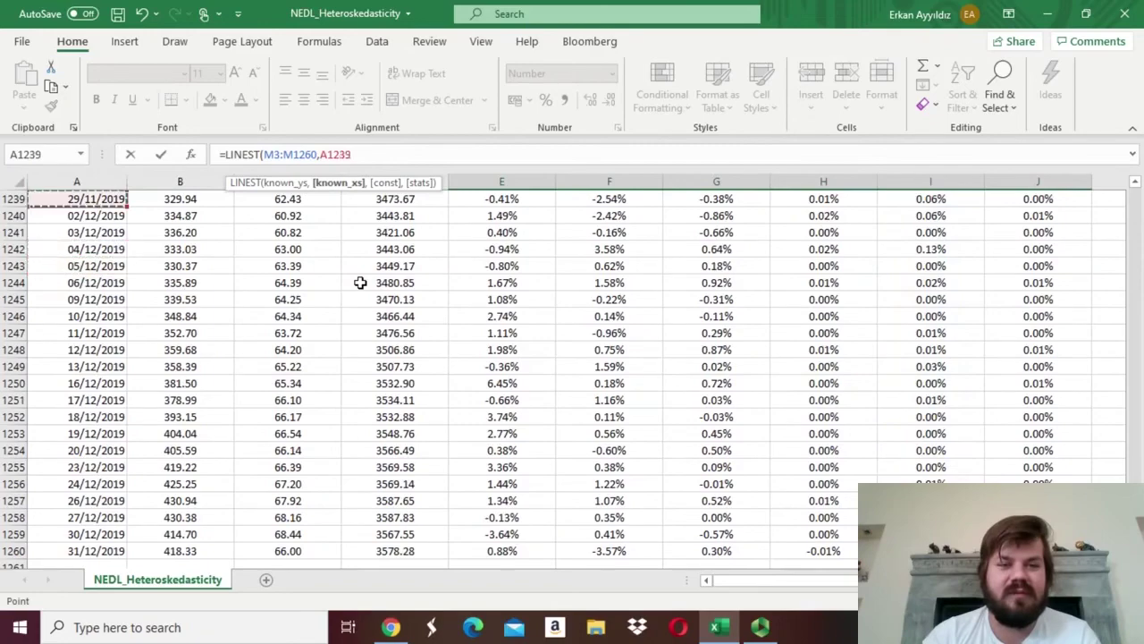
{"action": "key", "text": "ctrl+Up"}
{"action": "left_click_drag", "start_coordinate": [626, 209], "coordinate": [739, 233]}
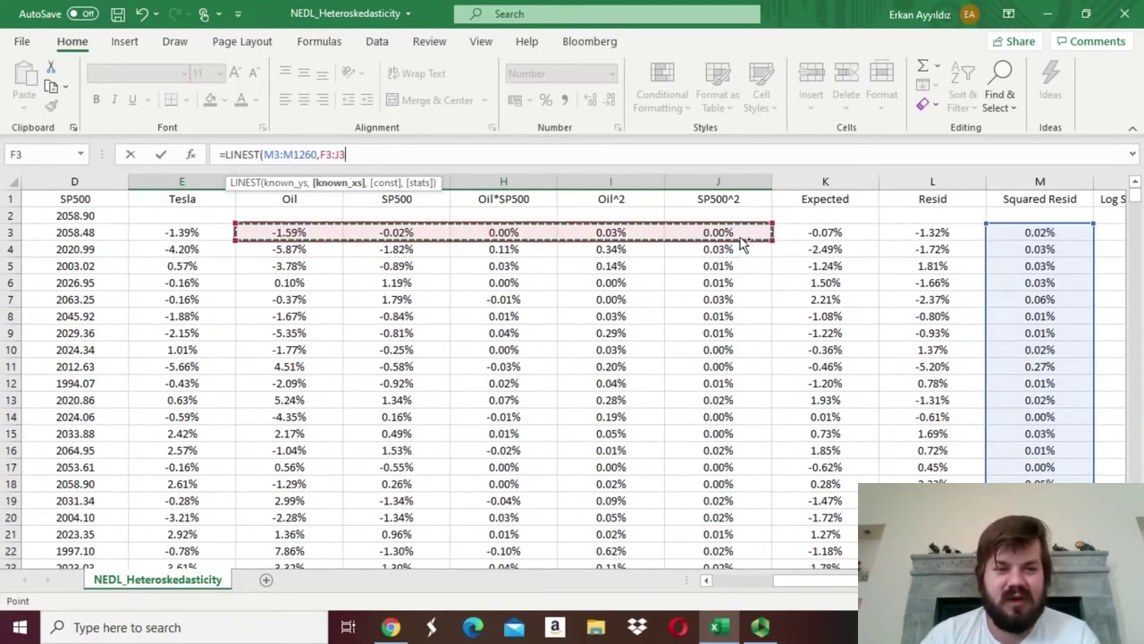
{"action": "key", "text": "ctrl+shift+Down"}
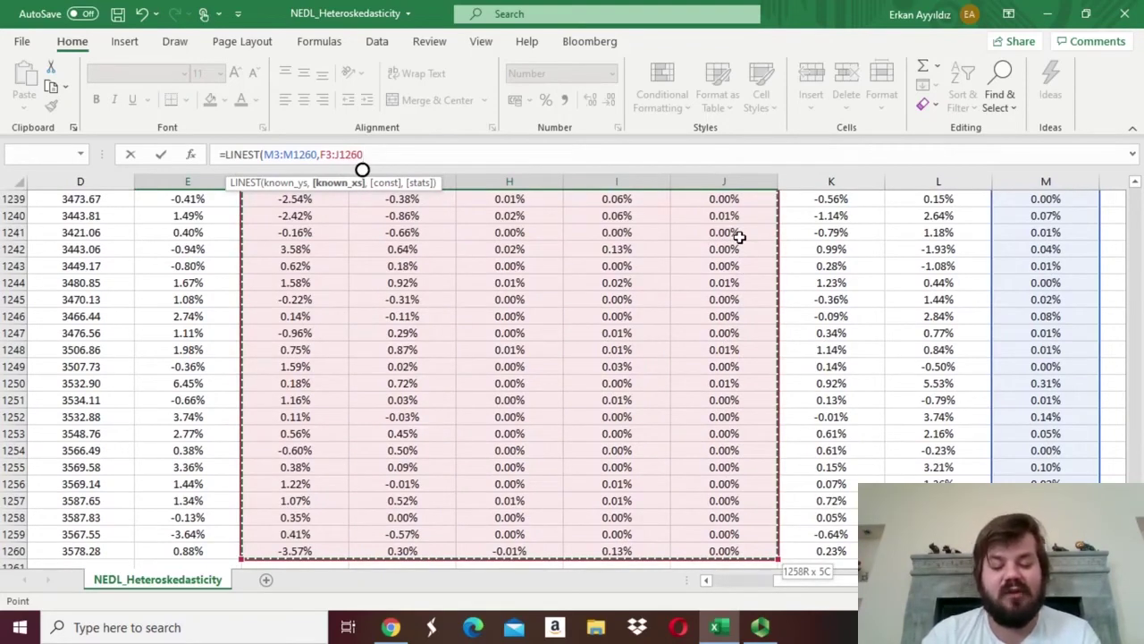
{"action": "type", "text": ","}
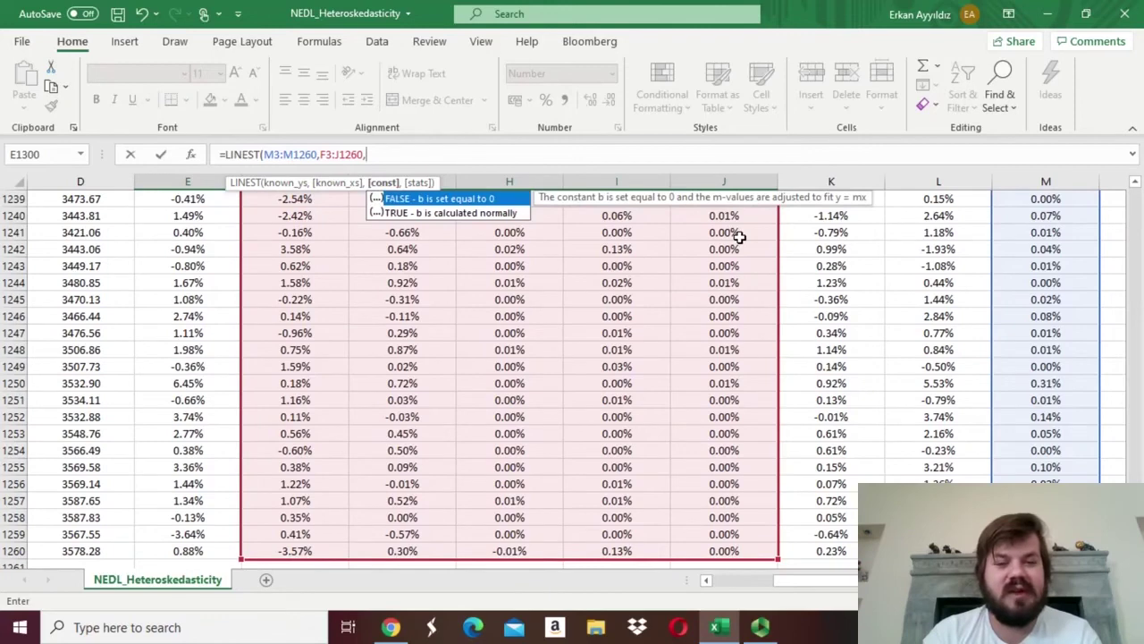
{"action": "type", "text": "1,1"}
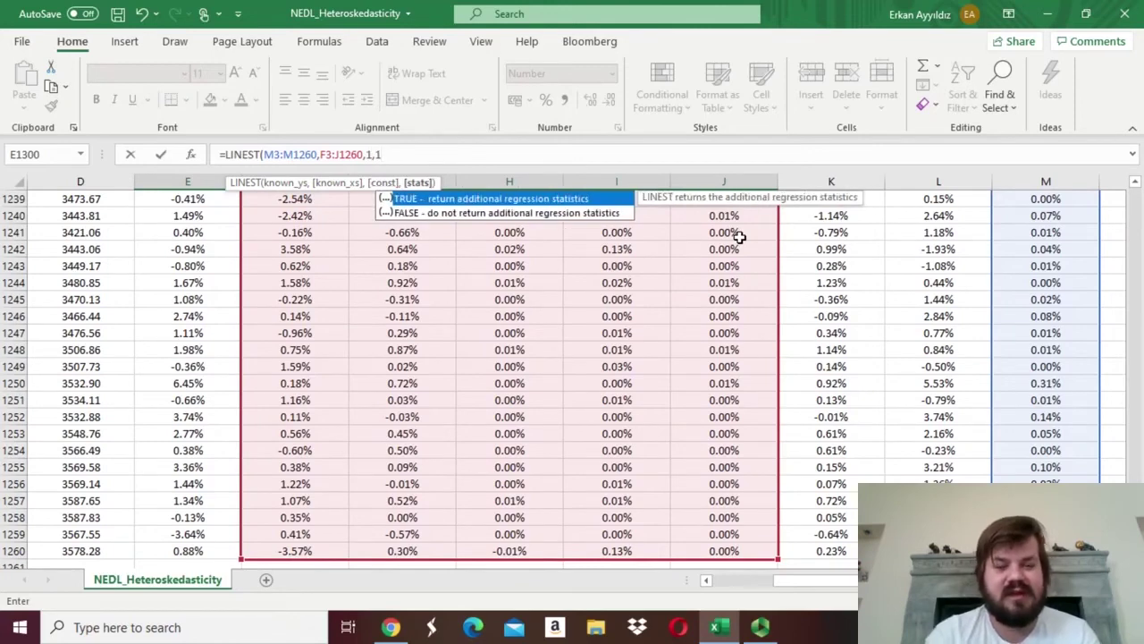
{"action": "type", "text": ")"}
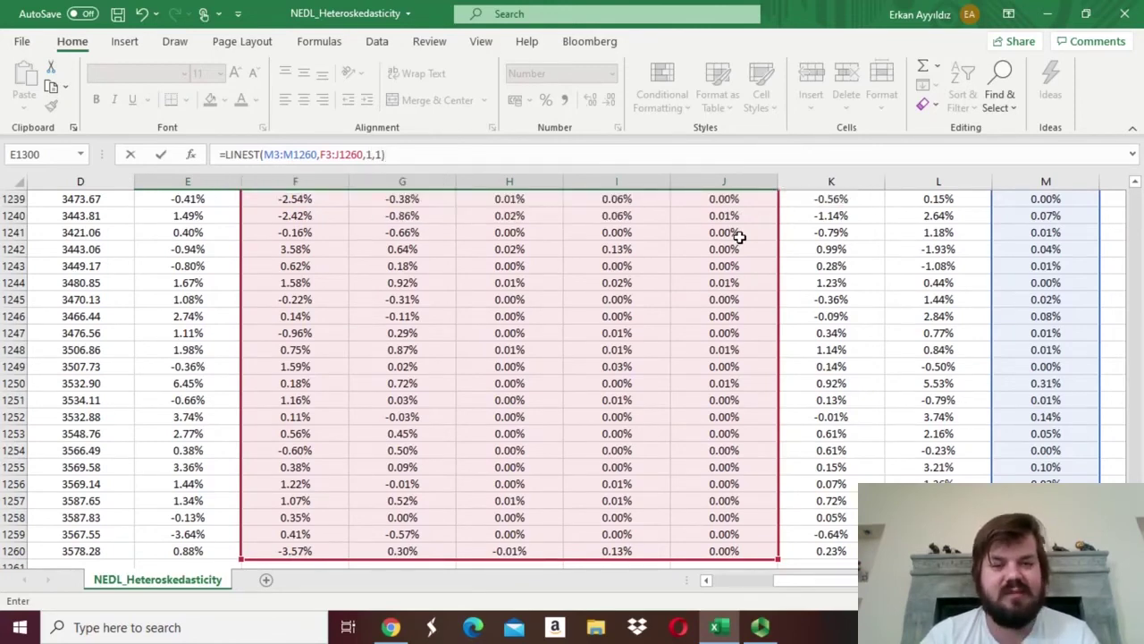
{"action": "key", "text": "ctrl+shift+Return"}
- Enter the White F-stat =E1302/(1-E1302)*F1303/5 in E1306, giving 0.5046
{"action": "key", "text": "Down"}
{"action": "key", "text": "Down"}
{"action": "key", "text": "Down"}
{"action": "key", "text": "Down"}
{"action": "key", "text": "Down"}
{"action": "key", "text": "Down"}
{"action": "key", "text": "Down"}
{"action": "key", "text": "Down"}
{"action": "key", "text": "Down"}
{"action": "key", "text": "Down"}
{"action": "key", "text": "Down"}
{"action": "key", "text": "Down"}
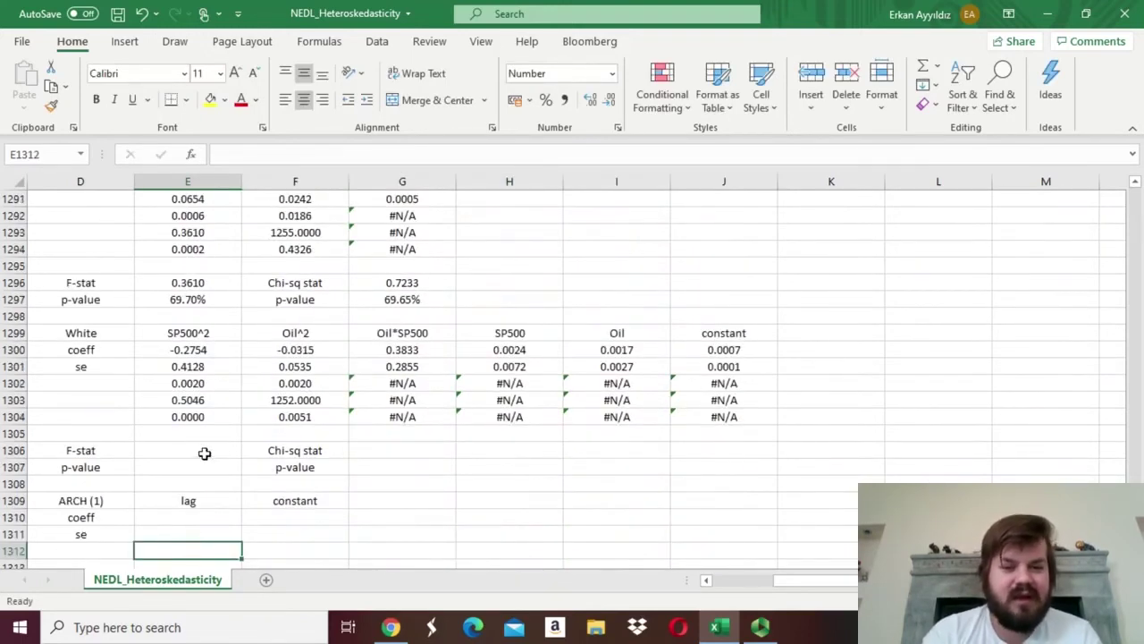
{"action": "left_click", "coordinate": [158, 451]}
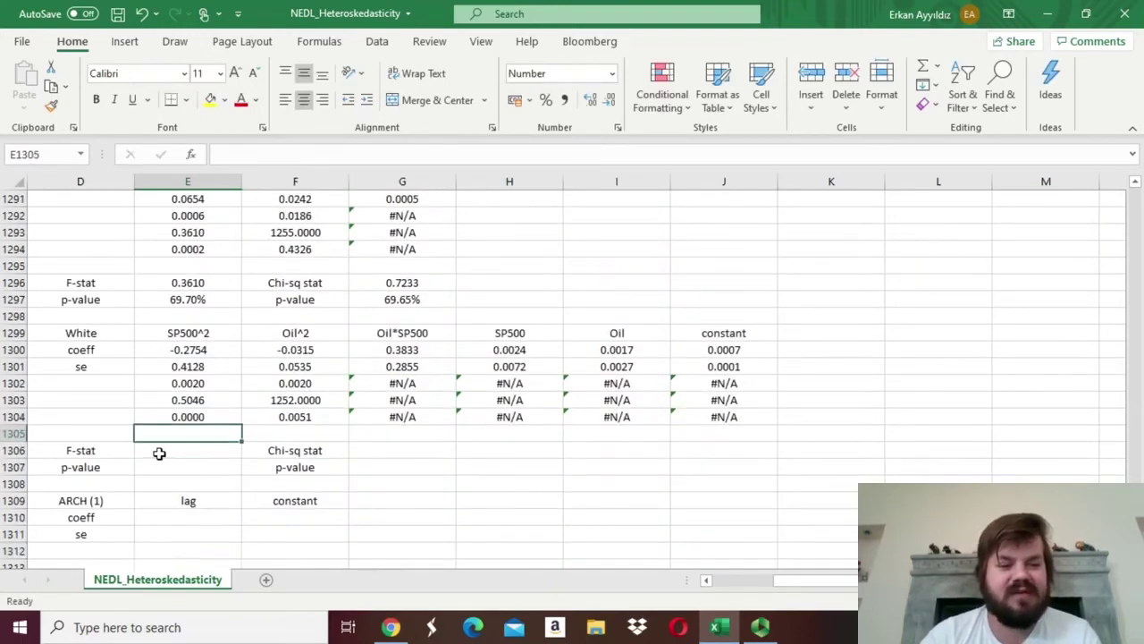
{"action": "key", "text": "Up"}
{"action": "key", "text": "Up"}
{"action": "key", "text": "Up"}
{"action": "key", "text": "Up"}
{"action": "key", "text": "Up"}
{"action": "key", "text": "Up"}
{"action": "key", "text": "Up"}
{"action": "key", "text": "Up"}
{"action": "key", "text": "Up"}
{"action": "key", "text": "Up"}
{"action": "key", "text": "Up"}
{"action": "key", "text": "Up"}
{"action": "key", "text": "Up"}
{"action": "key", "text": "Up"}
{"action": "key", "text": "Up"}
{"action": "key", "text": "Up"}
{"action": "key", "text": "Up"}
{"action": "key", "text": "Up"}
{"action": "key", "text": "Up"}
{"action": "key", "text": "Up"}
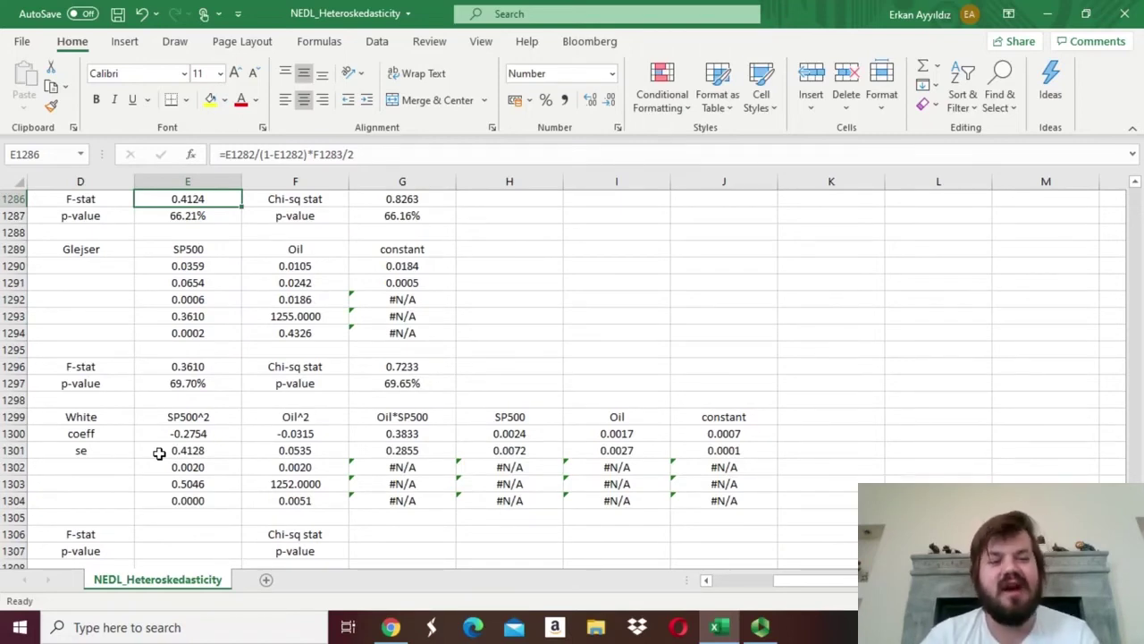
{"action": "left_click", "coordinate": [200, 535]}
{"action": "type", "text": "="}
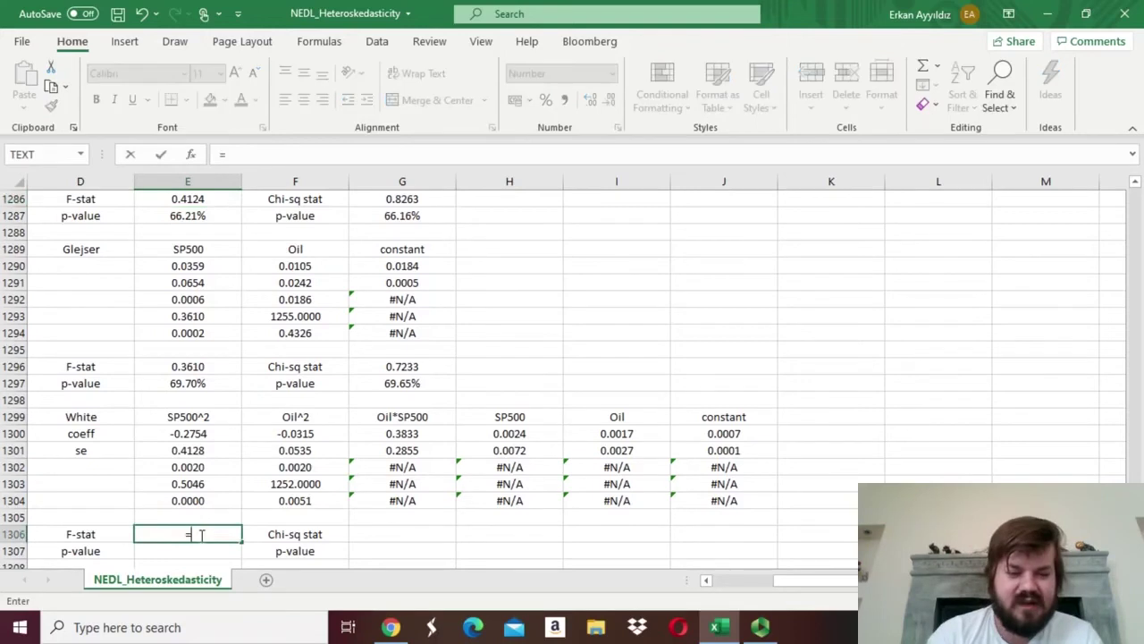
{"action": "left_click", "coordinate": [186, 467]}
{"action": "type", "text": "/(1-"}
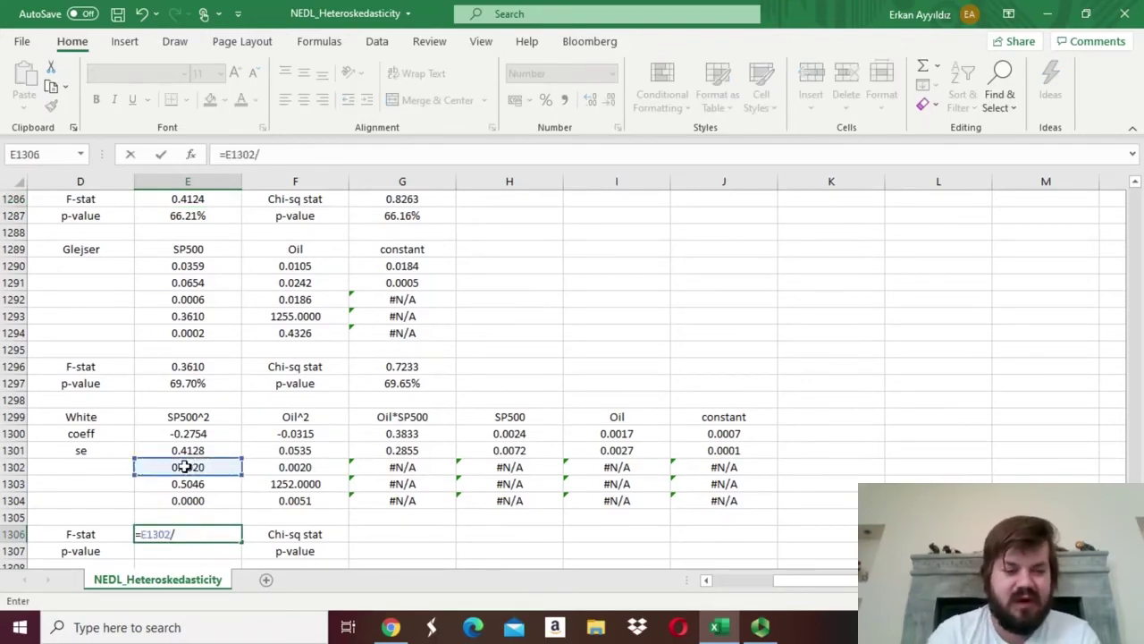
{"action": "left_click", "coordinate": [184, 466]}
{"action": "type", "text": ")*"}
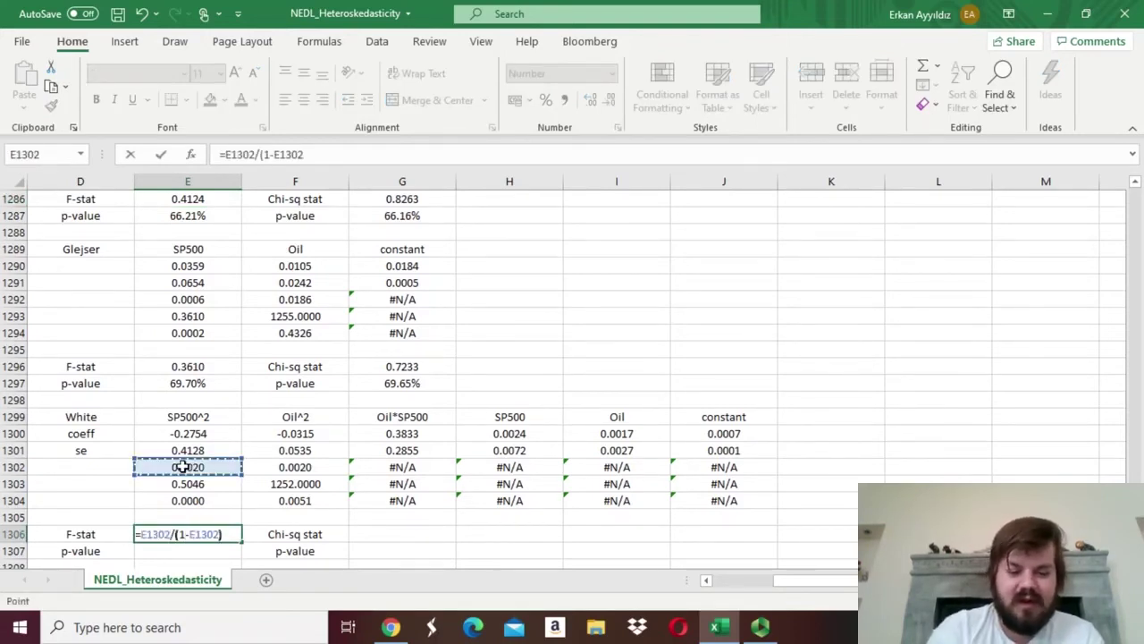
{"action": "left_click", "coordinate": [296, 485]}
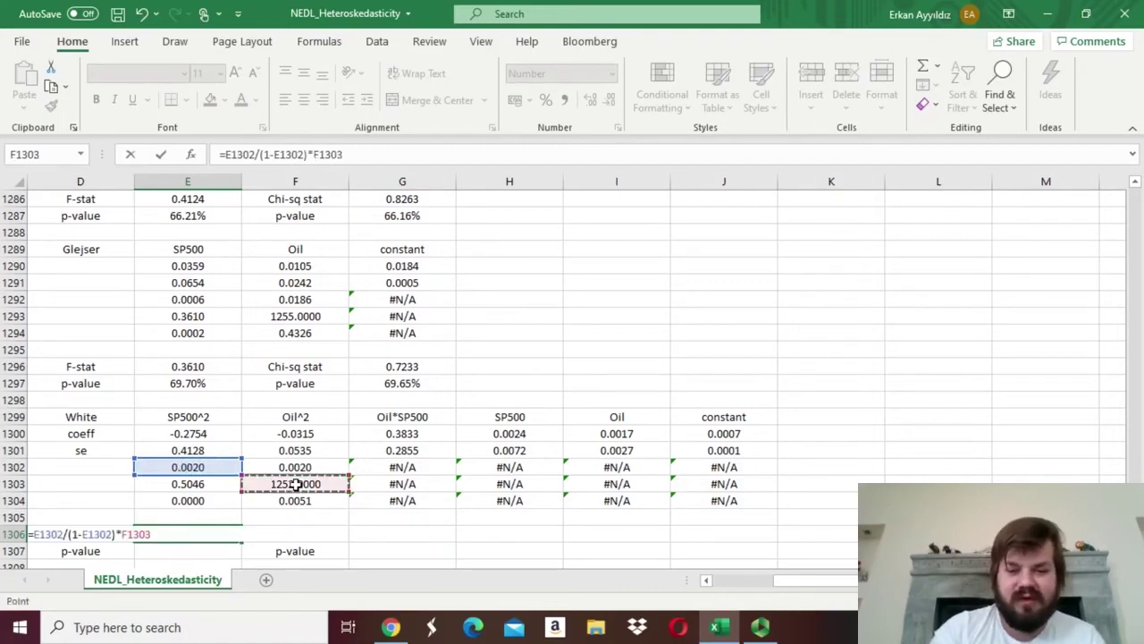
{"action": "type", "text": "/"}
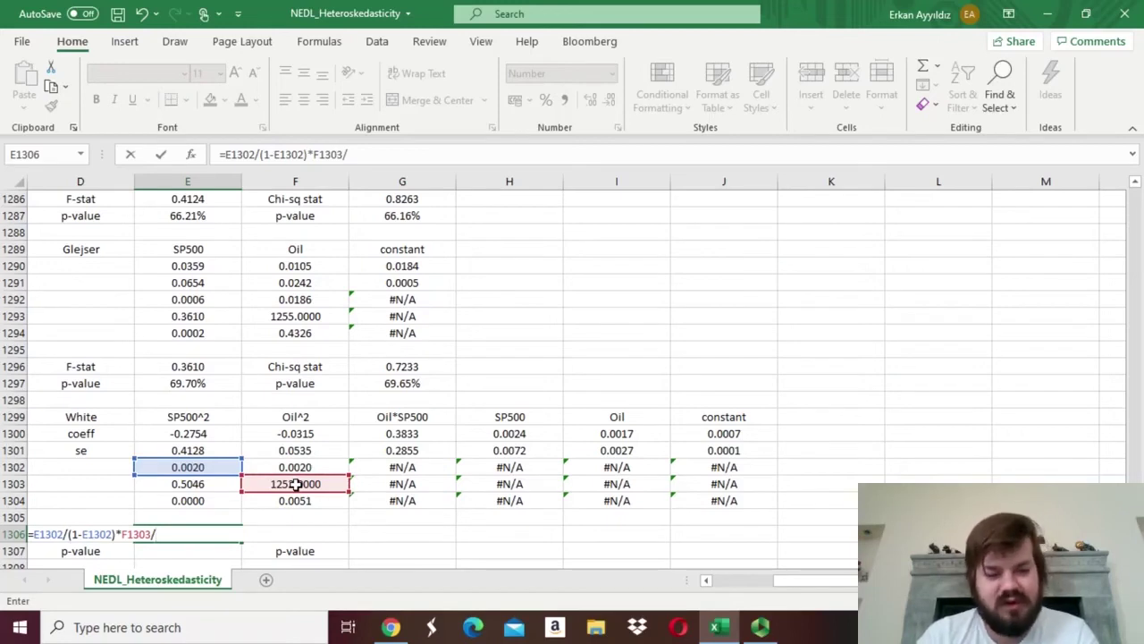
{"action": "type", "text": "5"}
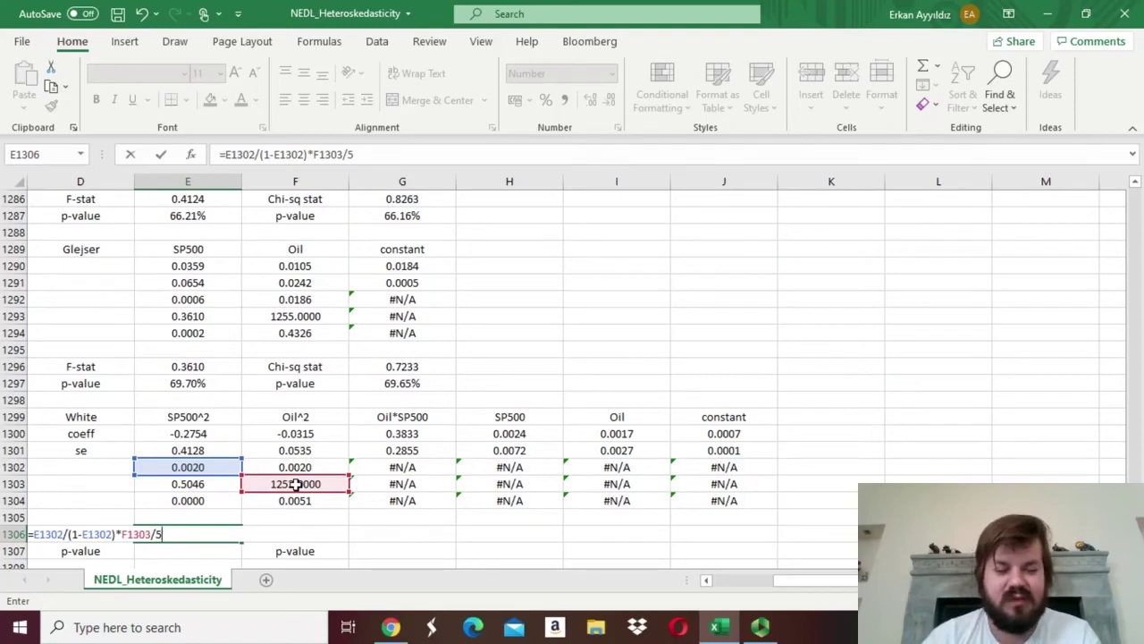
{"action": "key", "text": "Return"}
- Add the F-test p-value =F.DIST.RT(E1306,5,F1303) in E1307, returning 77.29%
{"action": "type", "text": "="}
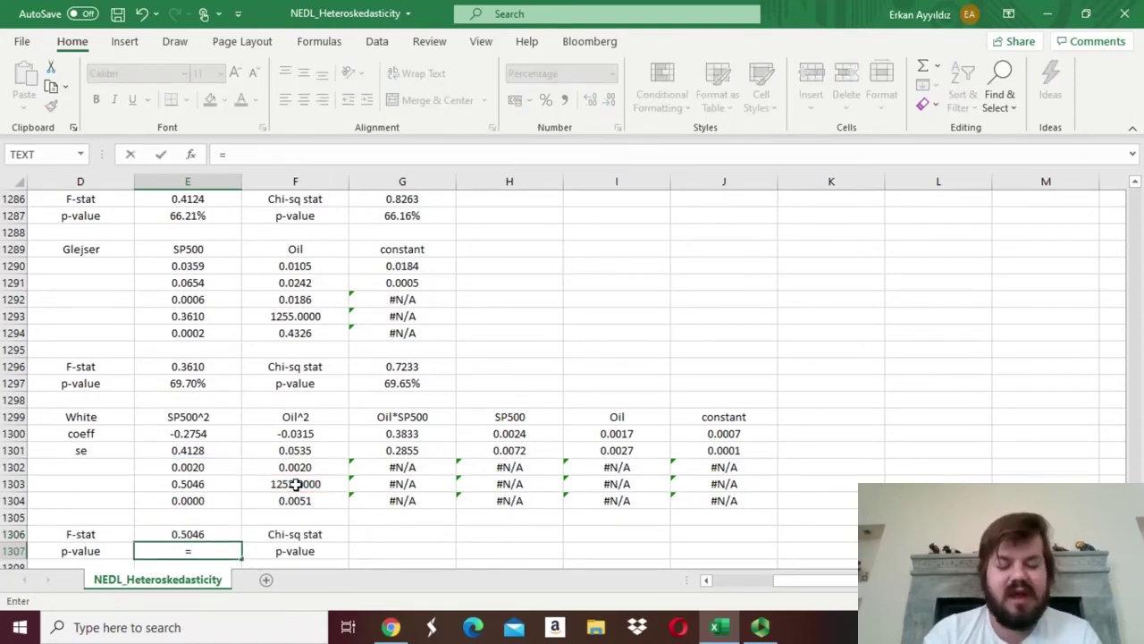
{"action": "type", "text": "F."}
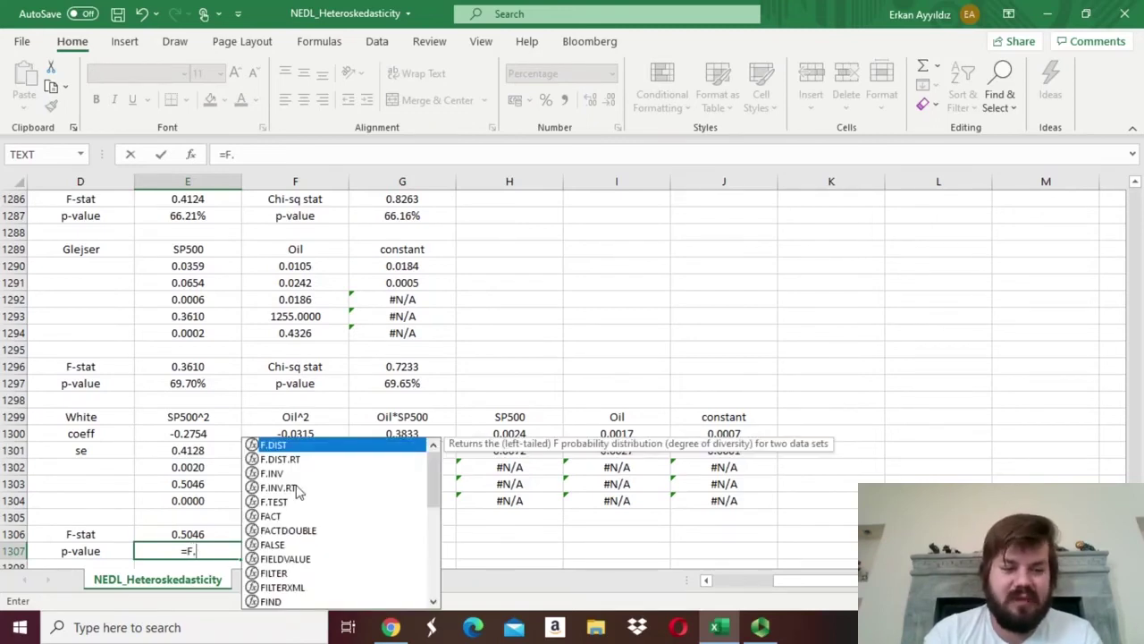
{"action": "double_click", "coordinate": [280, 459]}
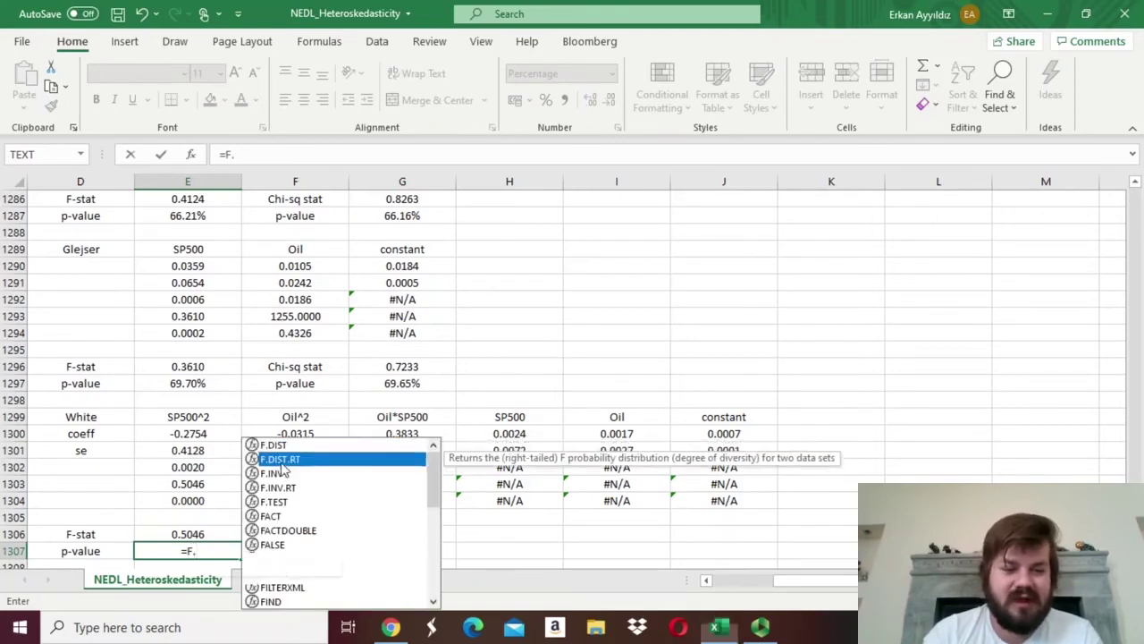
{"action": "left_click", "coordinate": [188, 535]}
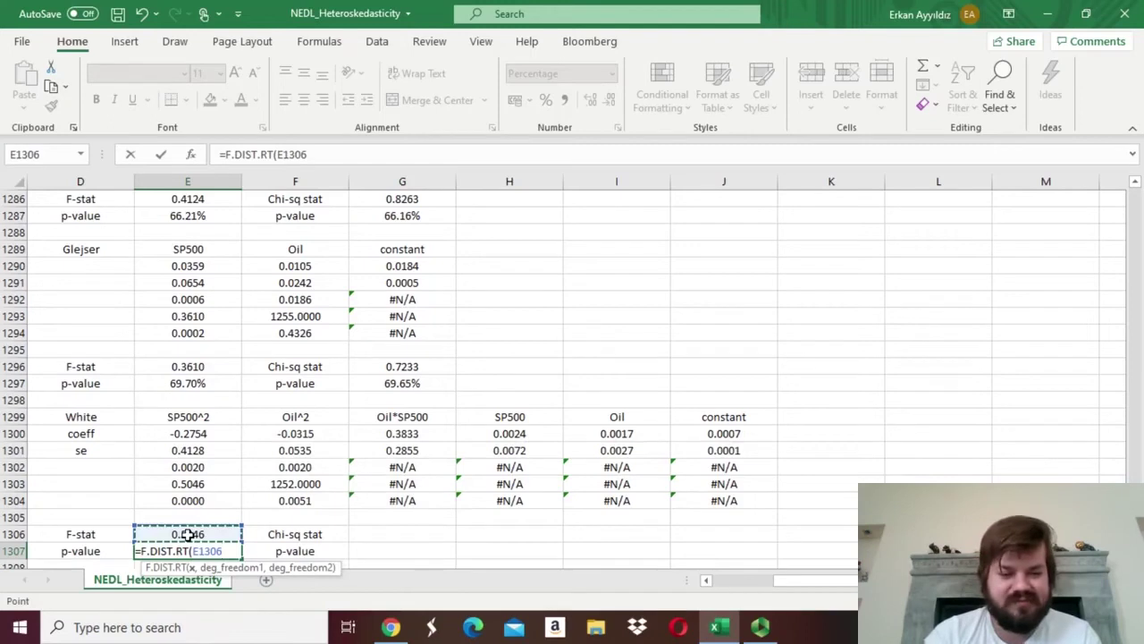
{"action": "type", "text": ","}
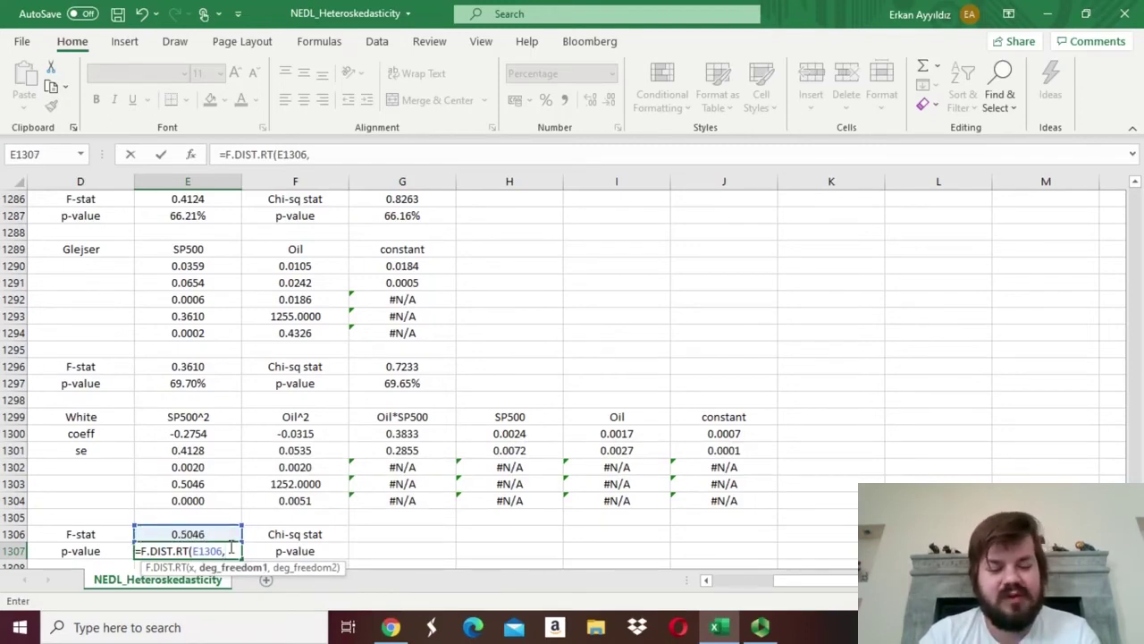
{"action": "type", "text": "5,"}
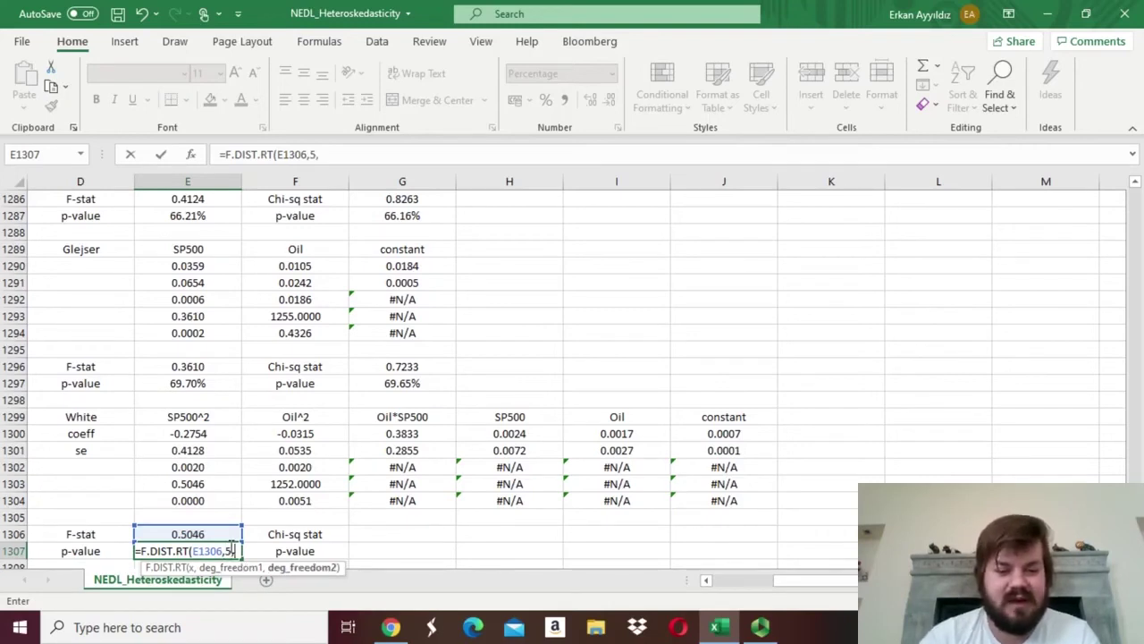
{"action": "left_click", "coordinate": [313, 484]}
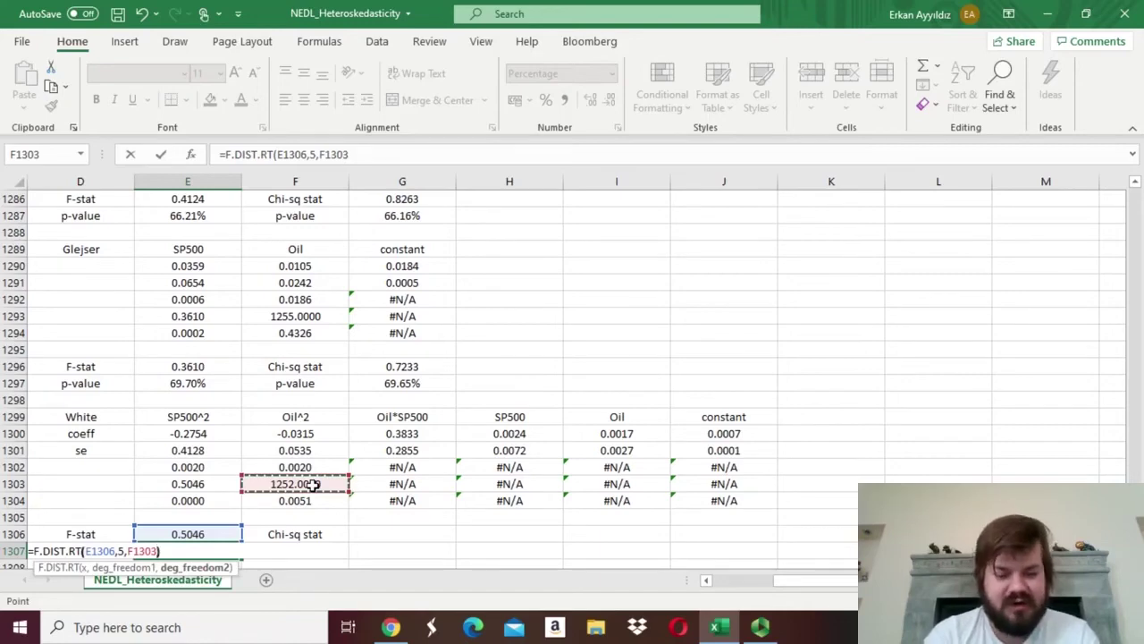
{"action": "key", "text": "Return"}
{"action": "key", "text": "Up"}
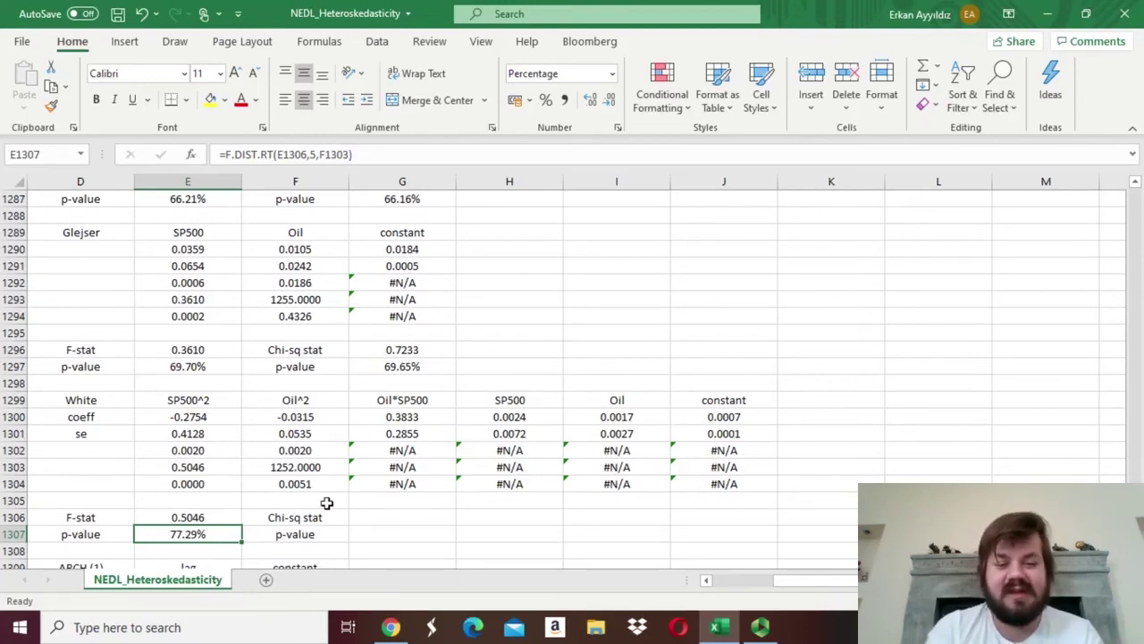
- Enter the White chi-square stat =E1302*1258 in G1306, giving 2.5302
{"action": "left_click", "coordinate": [377, 518]}
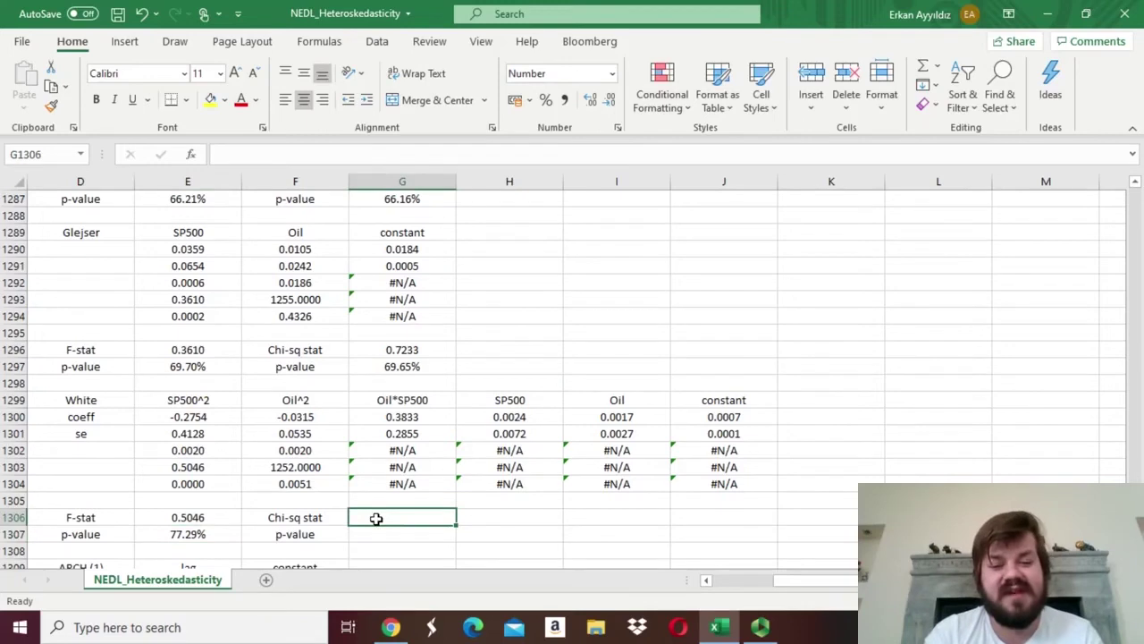
{"action": "type", "text": "="}
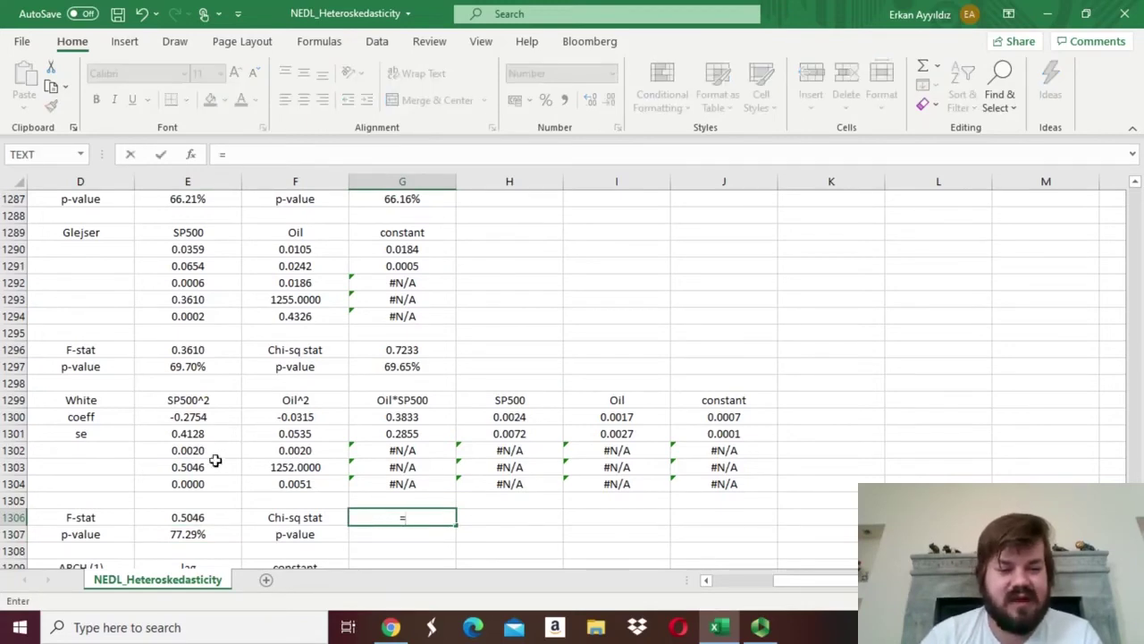
{"action": "left_click", "coordinate": [202, 450]}
{"action": "type", "text": "*"}
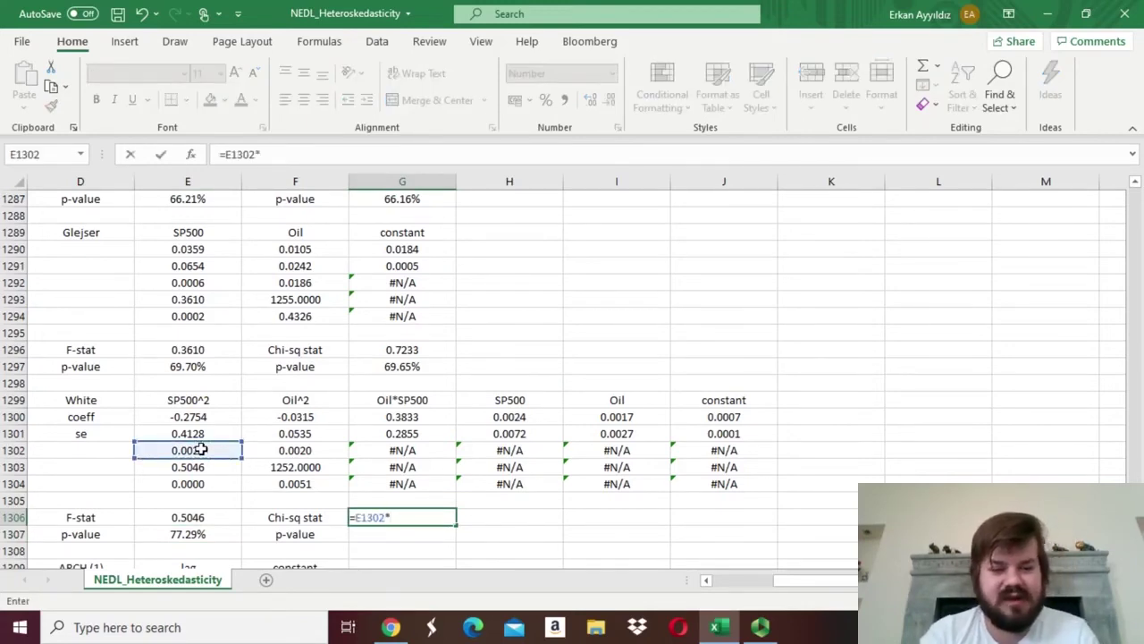
{"action": "type", "text": "1258"}
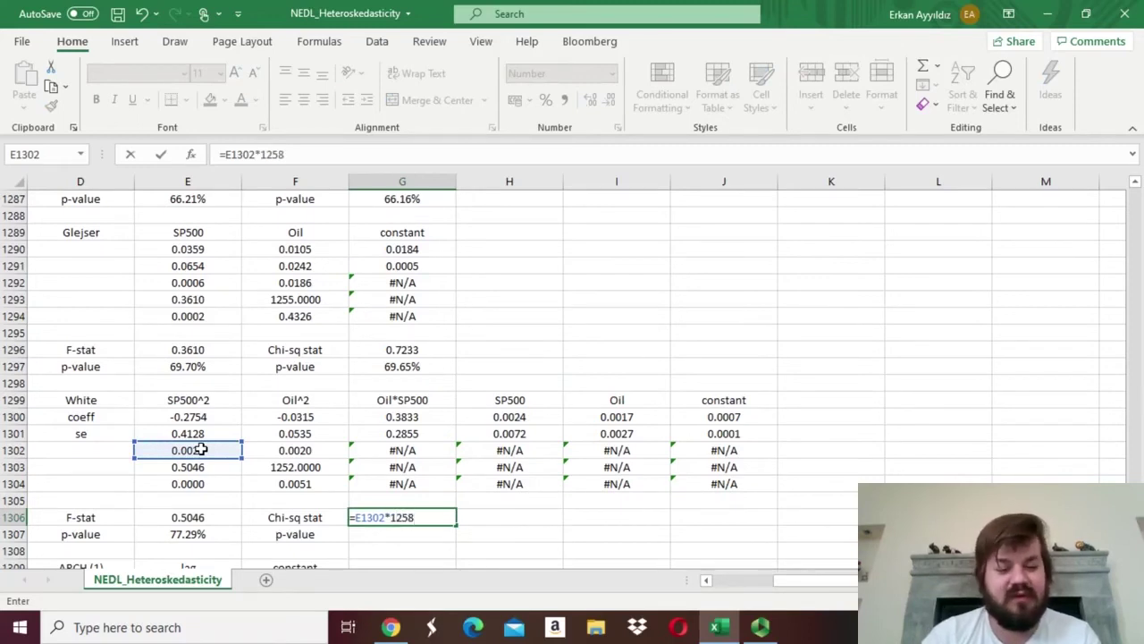
{"action": "key", "text": "Return"}
- Add the chi-square p-value =CHISQ.DIST.RT(G1306,5) in G1307, returning 77.19%
{"action": "type", "text": "=CHI"}
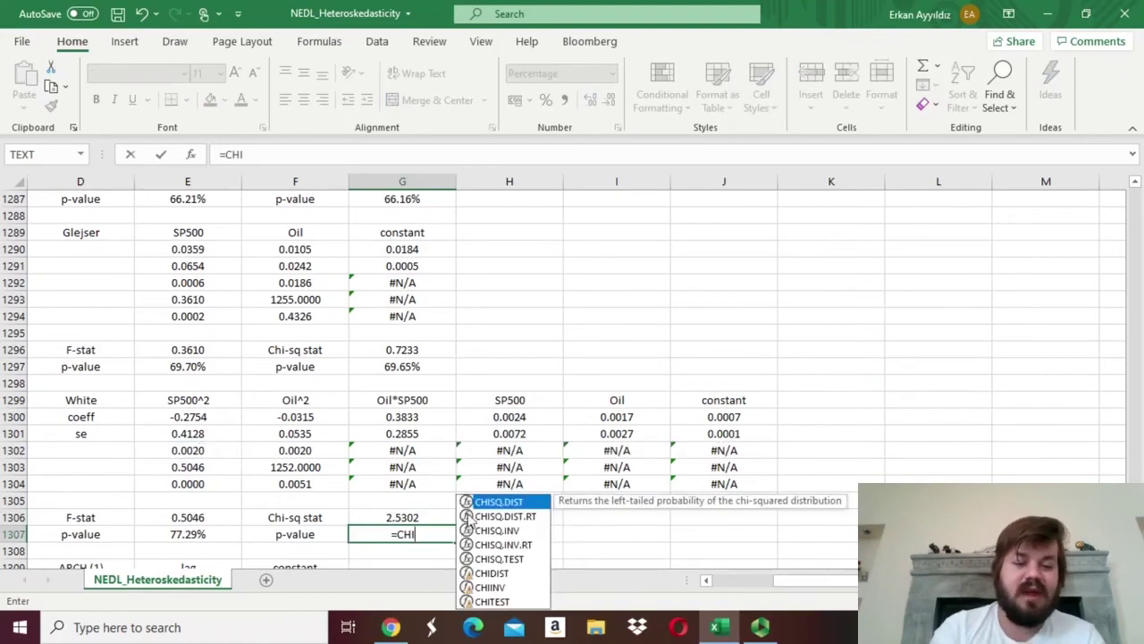
{"action": "double_click", "coordinate": [499, 516]}
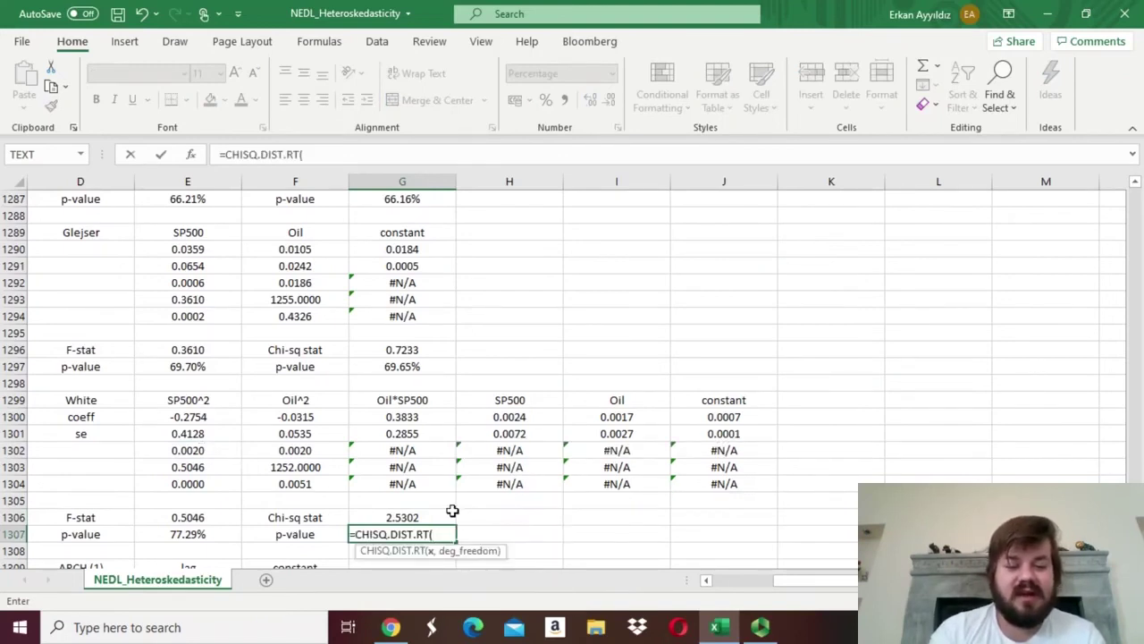
{"action": "left_click", "coordinate": [418, 517]}
{"action": "type", "text": ",5"}
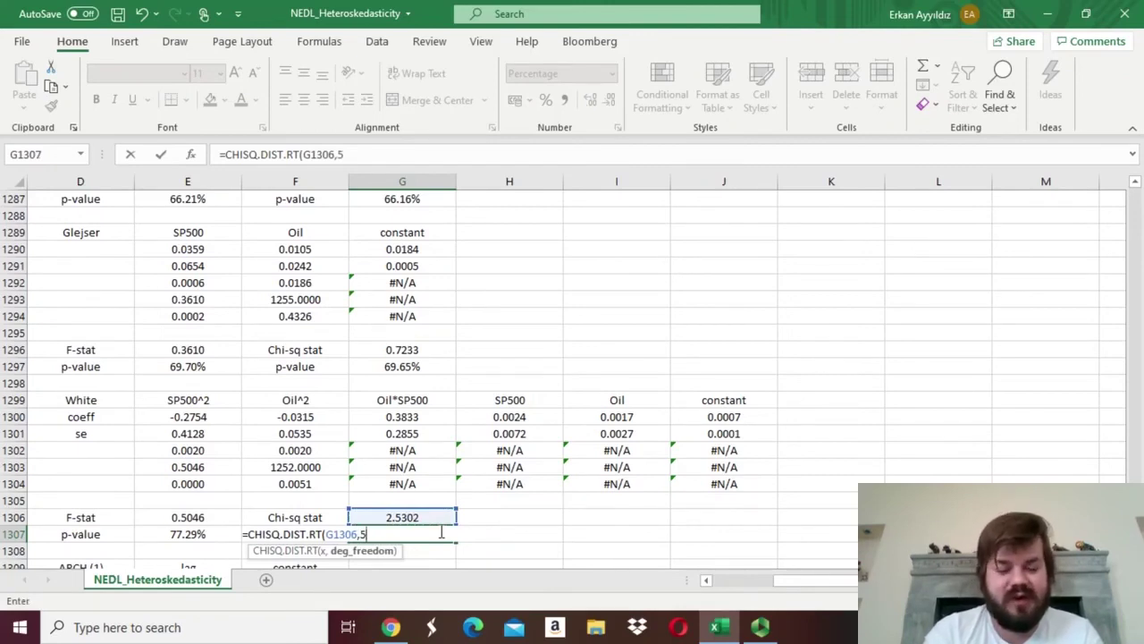
{"action": "type", "text": ")"}
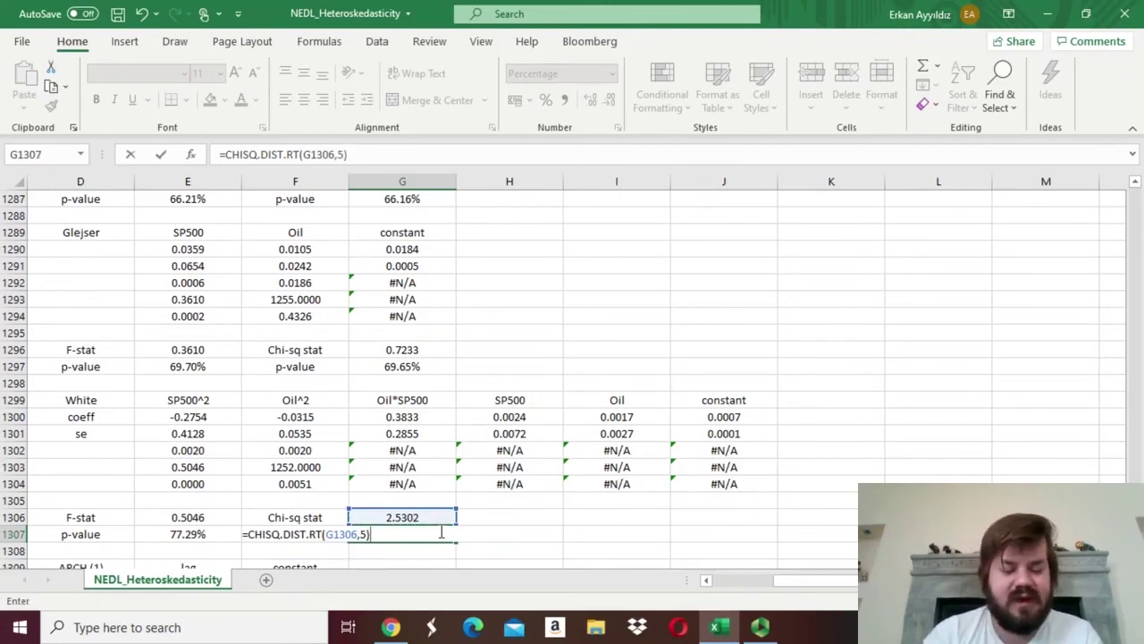
{"action": "key", "text": "Return"}
{"action": "left_click", "coordinate": [439, 532]}
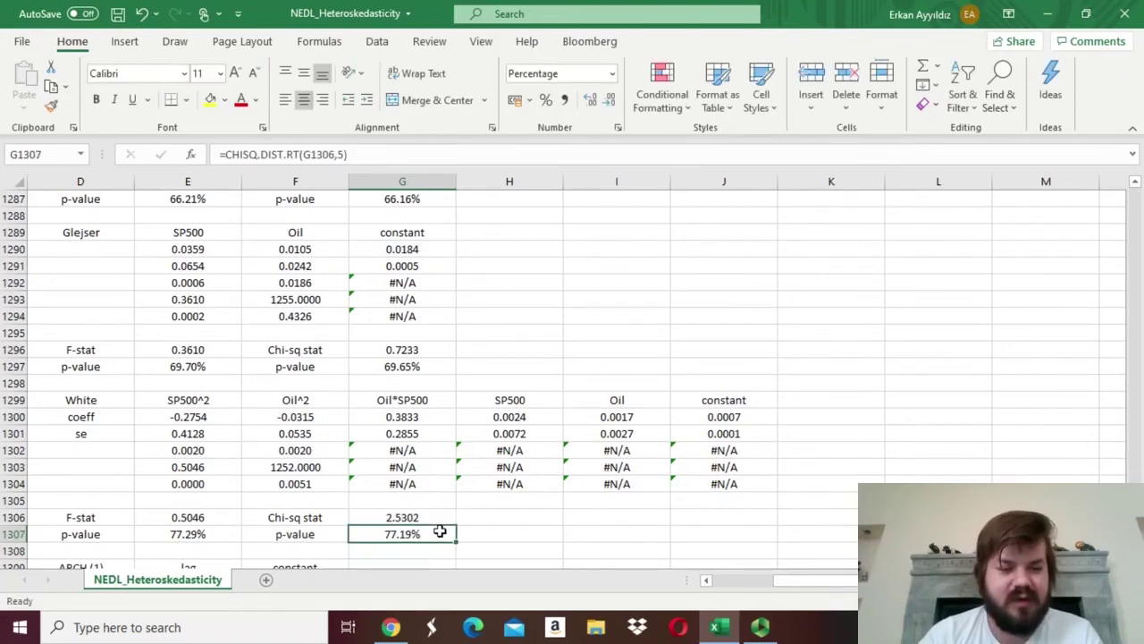